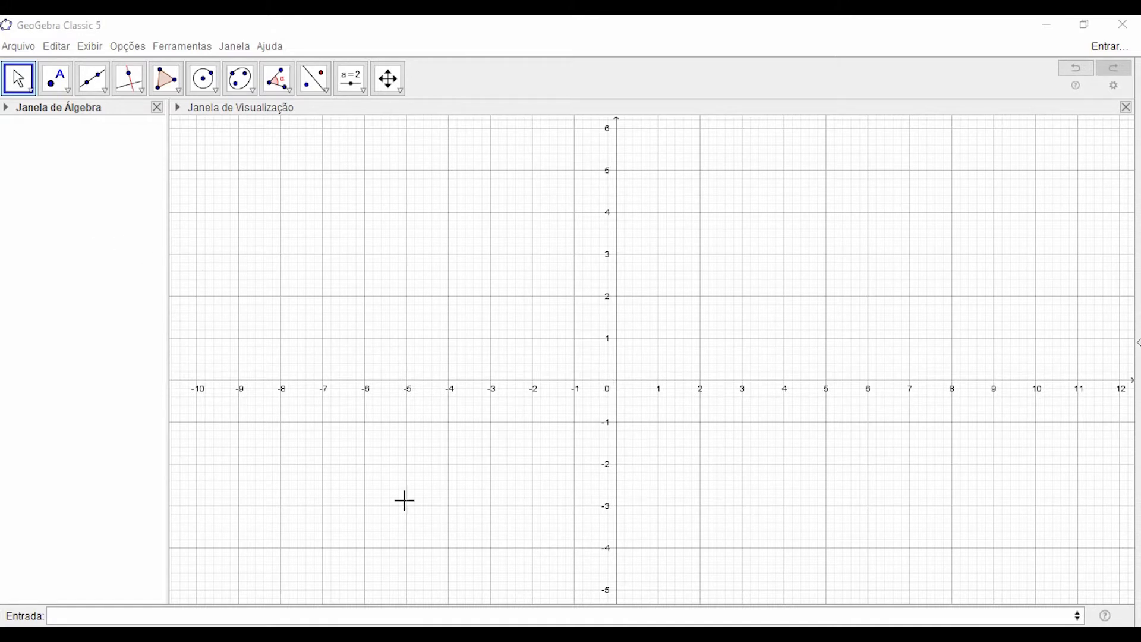
# Place a point at the origin, on the intersection of the two axes, and return to the Move tool
pyautogui.click(66, 93)
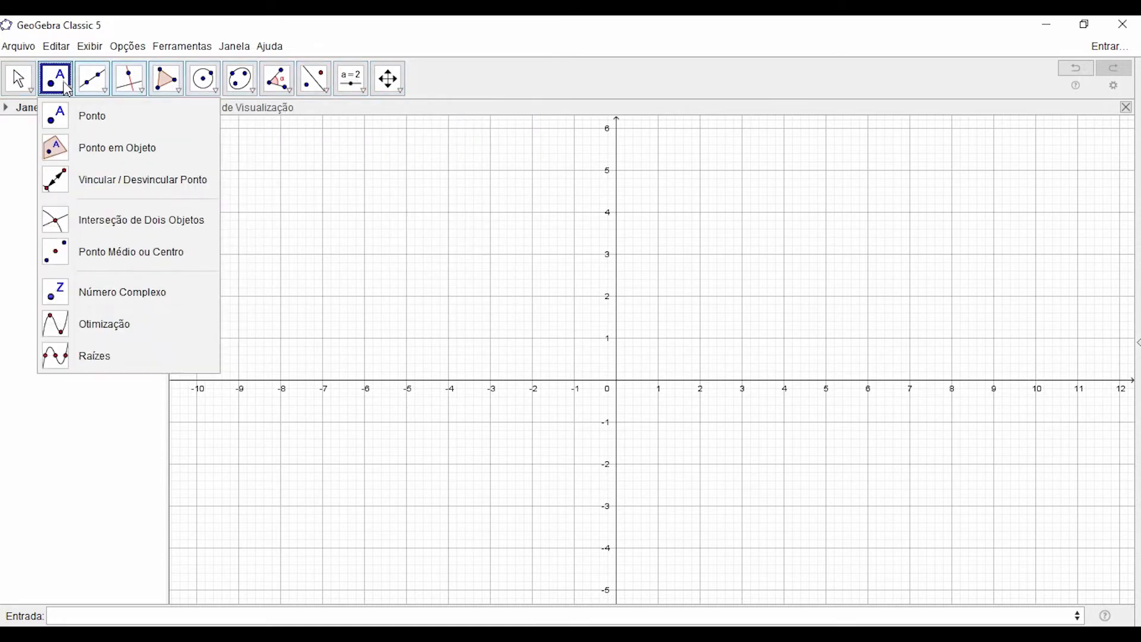
pyautogui.click(100, 127)
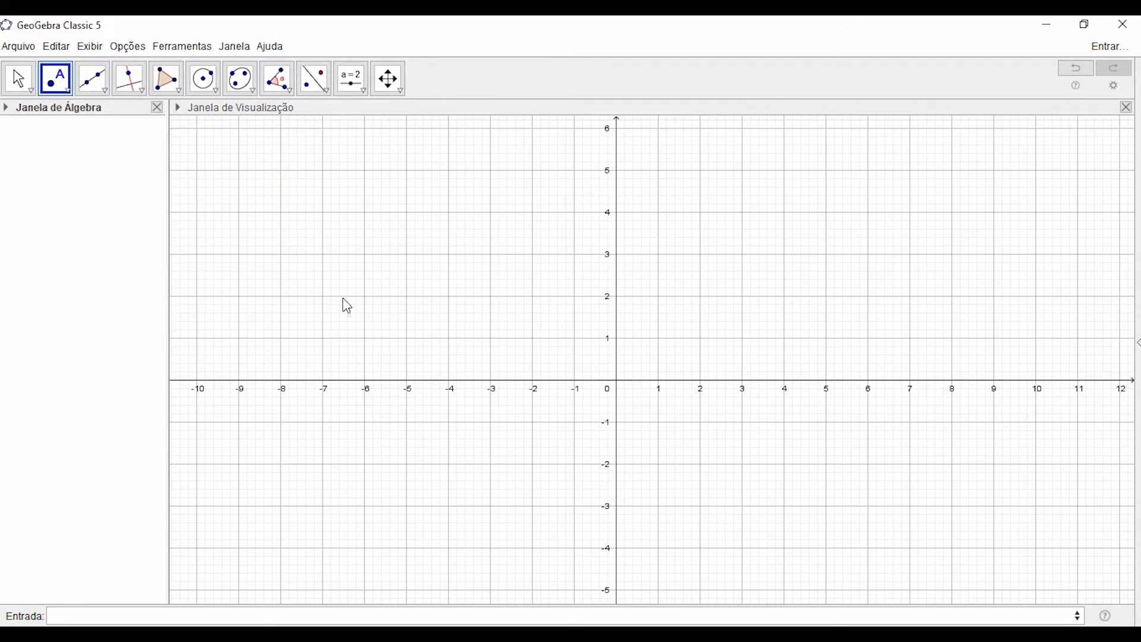
pyautogui.click(619, 383)
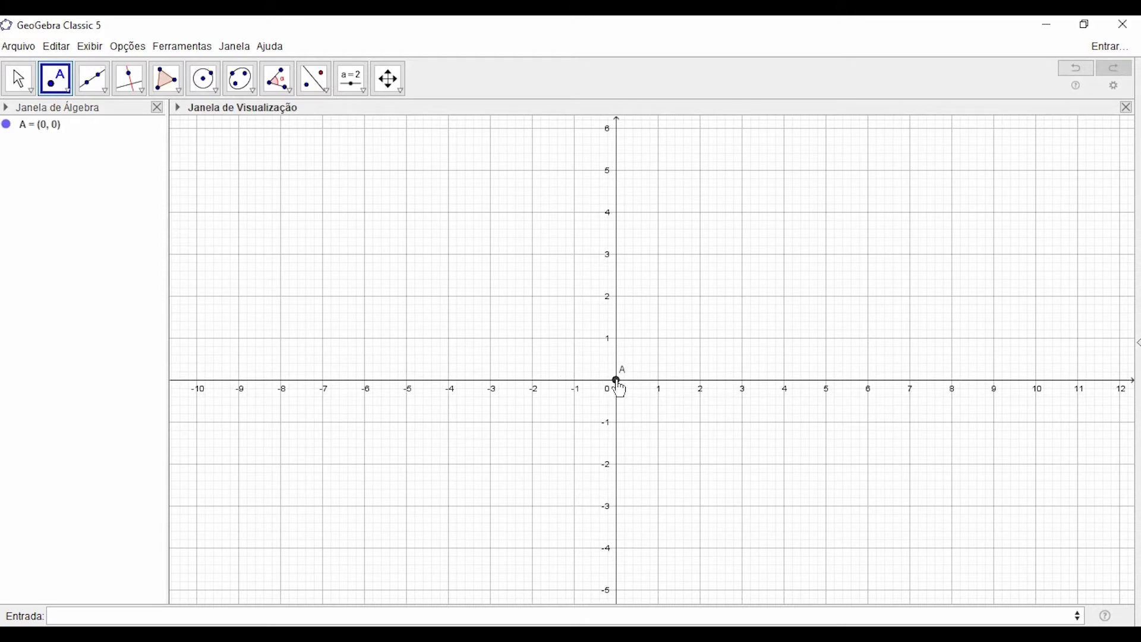
pyautogui.click(600, 618)
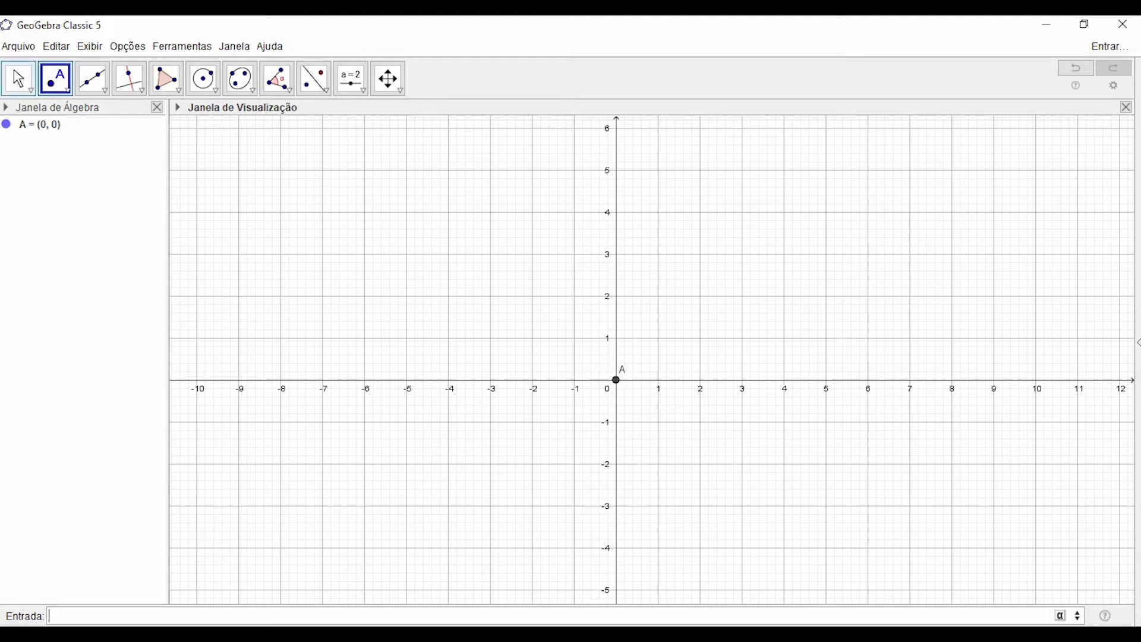
pyautogui.click(18, 78)
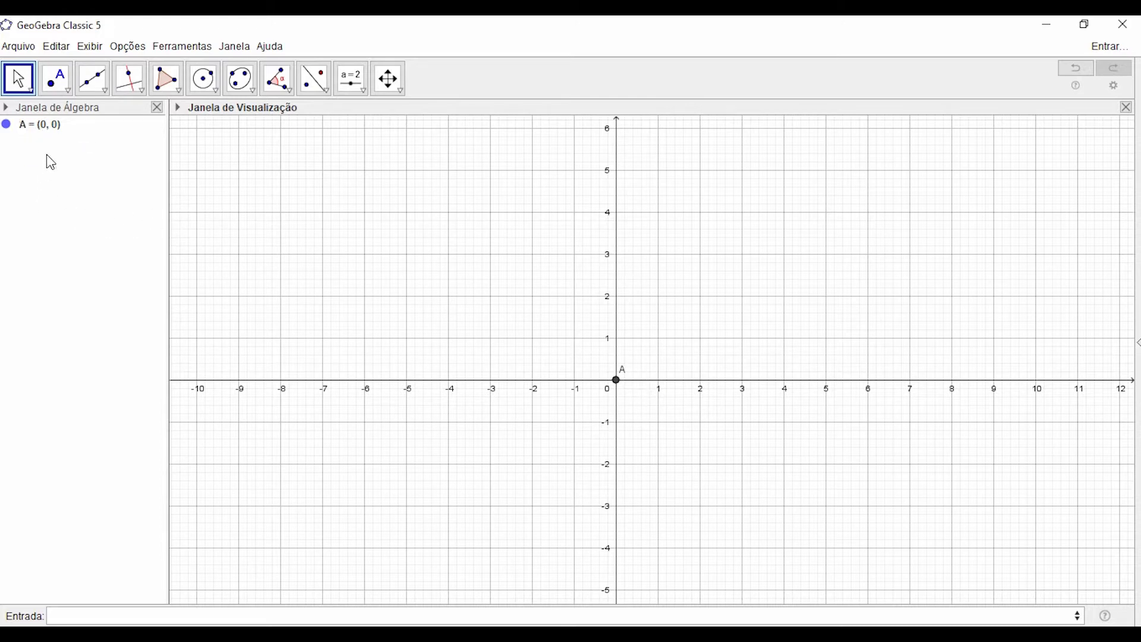
# Rename point A to O in its properties and close the properties
pyautogui.click(51, 125)
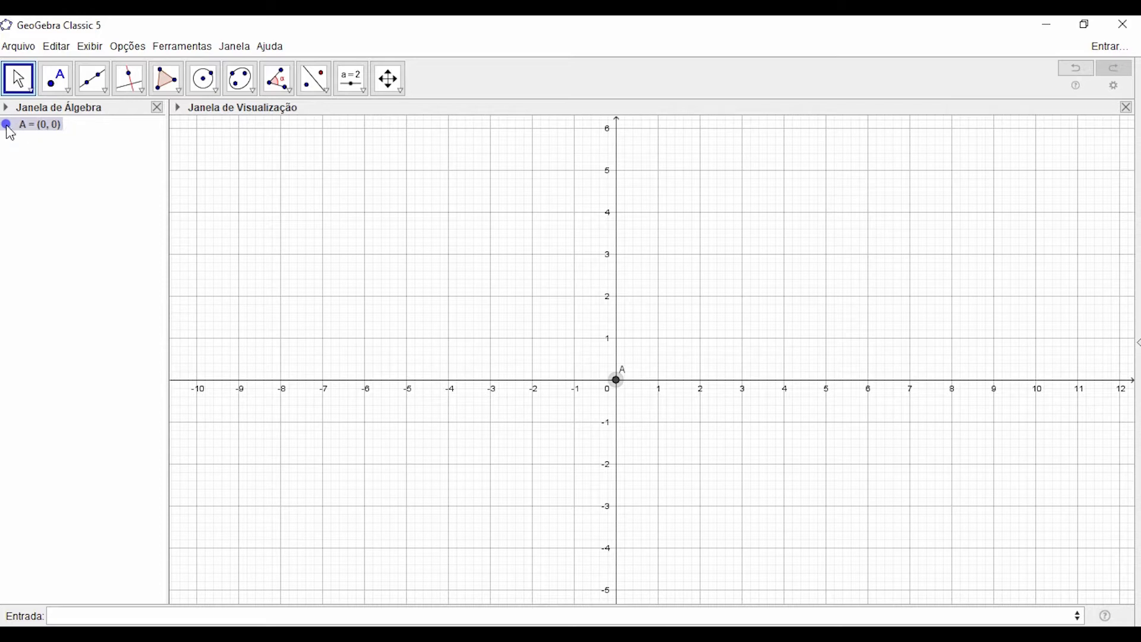
pyautogui.rightClick(45, 132)
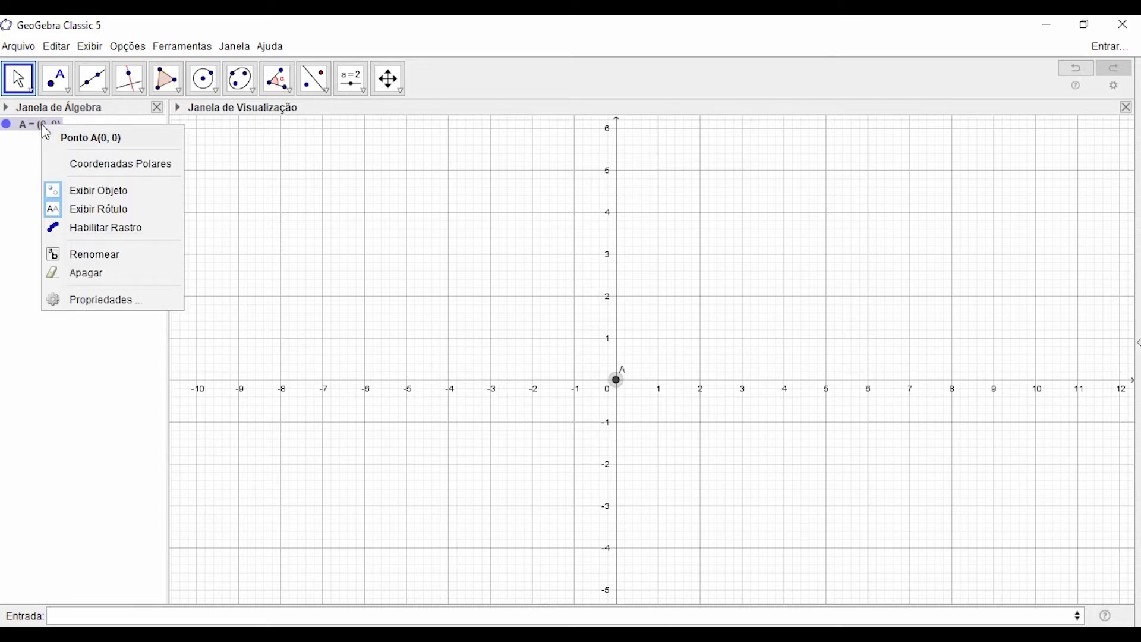
pyautogui.click(124, 302)
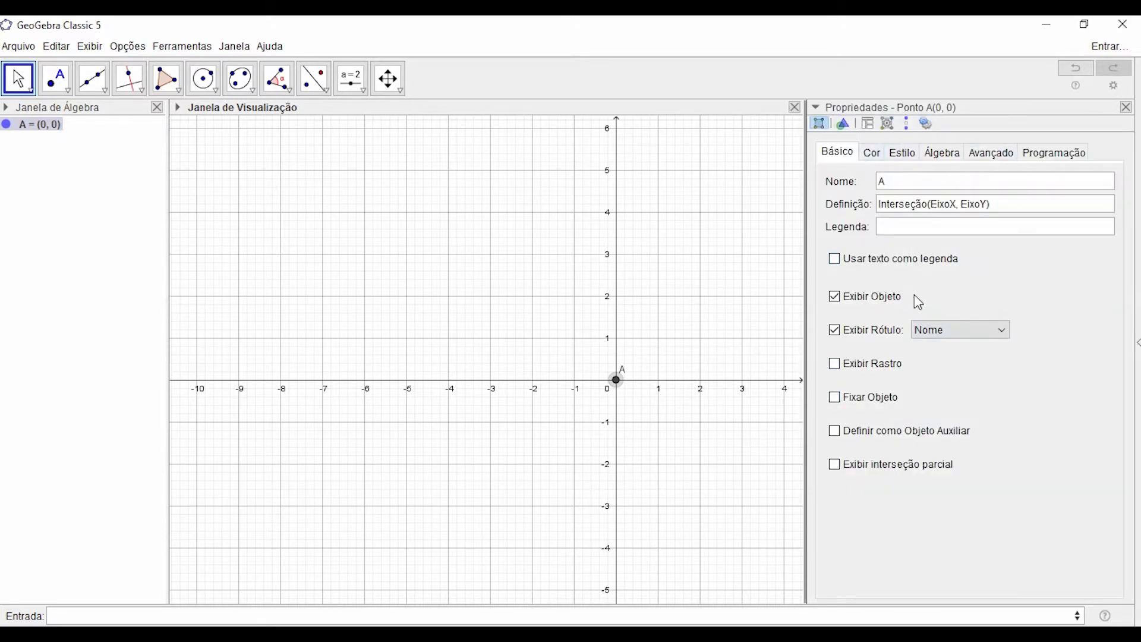
pyautogui.click(893, 183)
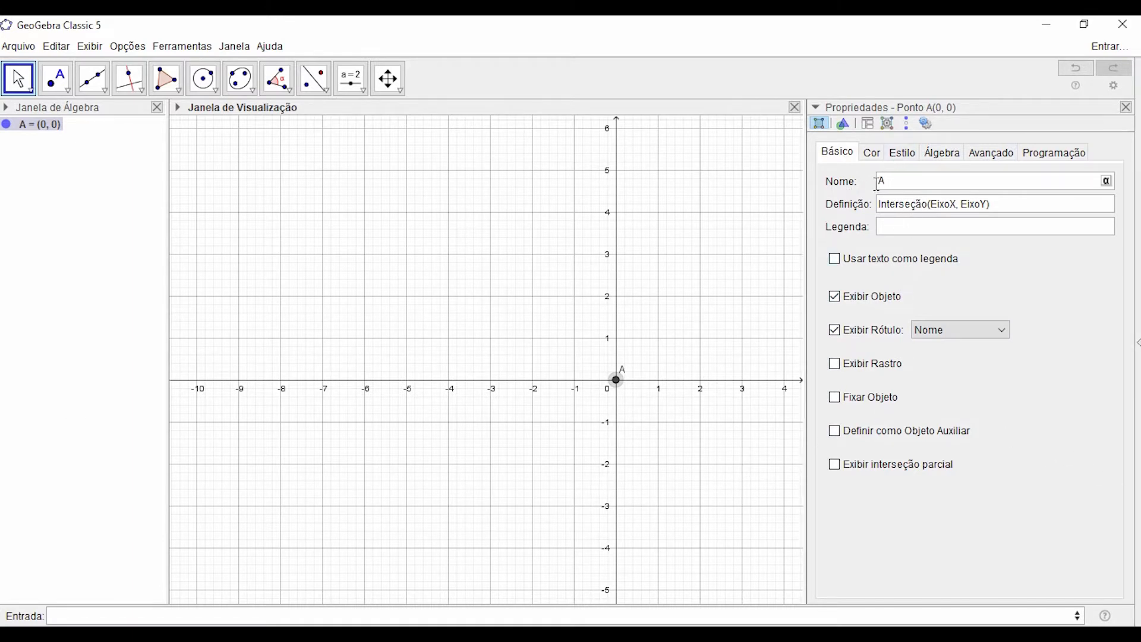
pyautogui.moveTo(877, 183); pyautogui.dragTo(913, 179)
pyautogui.write('OO')
pyautogui.click(1126, 107)
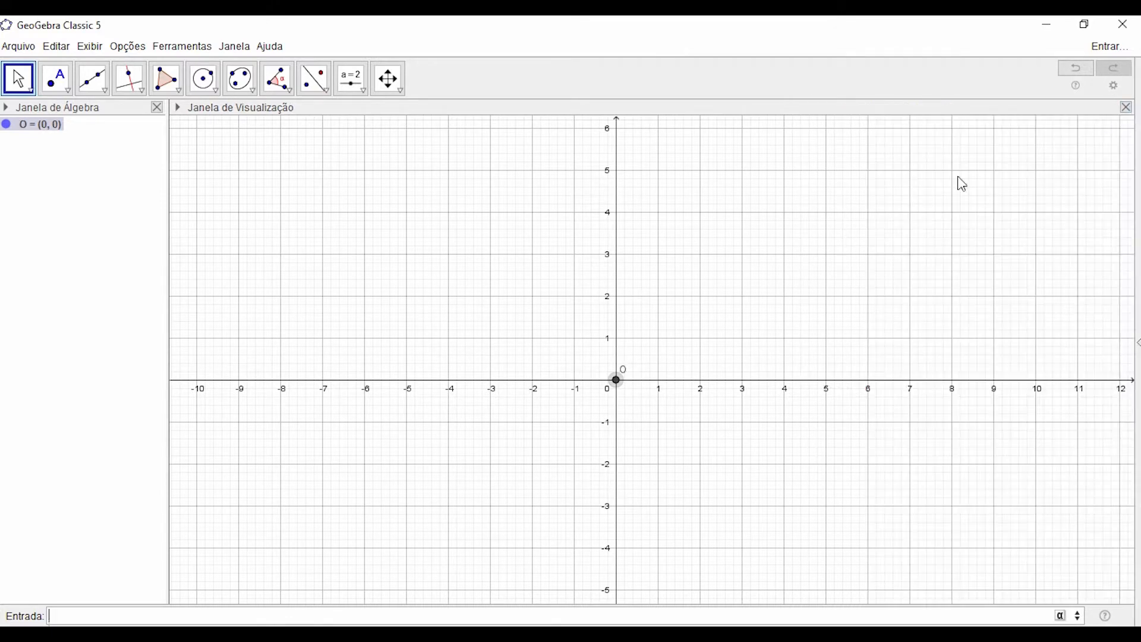
# Delete point O from the construction
pyautogui.click(52, 173)
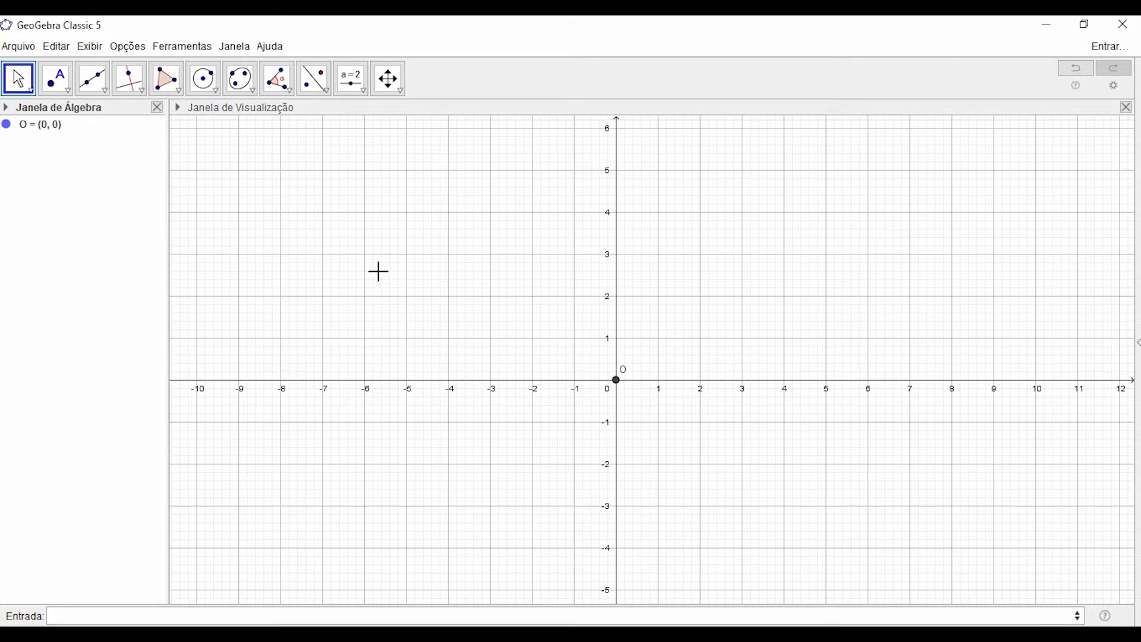
pyautogui.rightClick(51, 127)
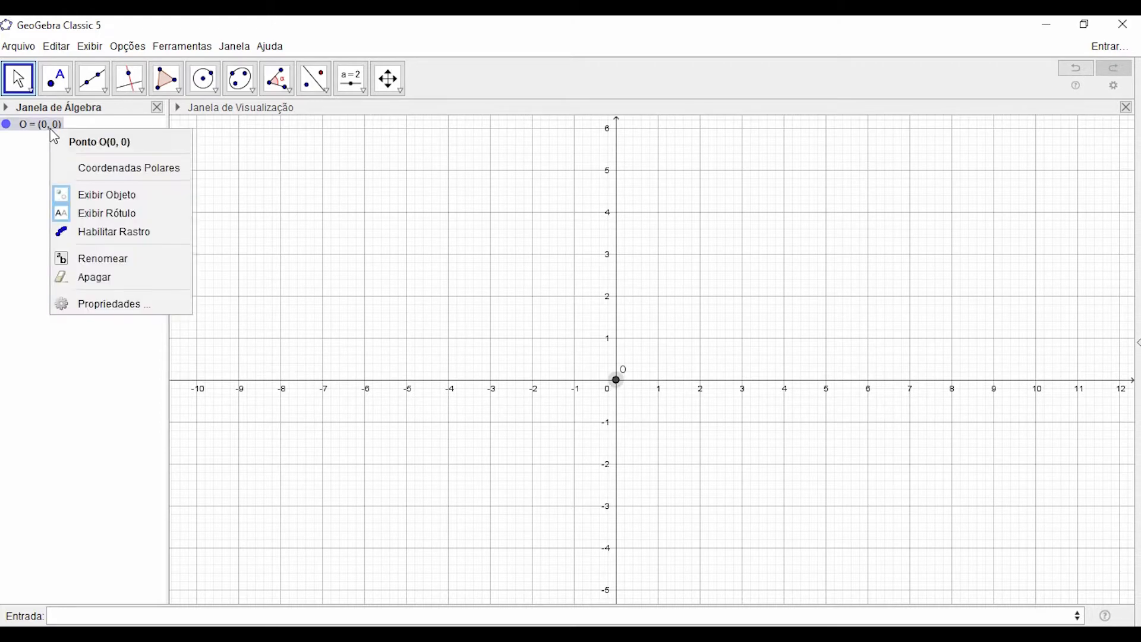
pyautogui.click(95, 275)
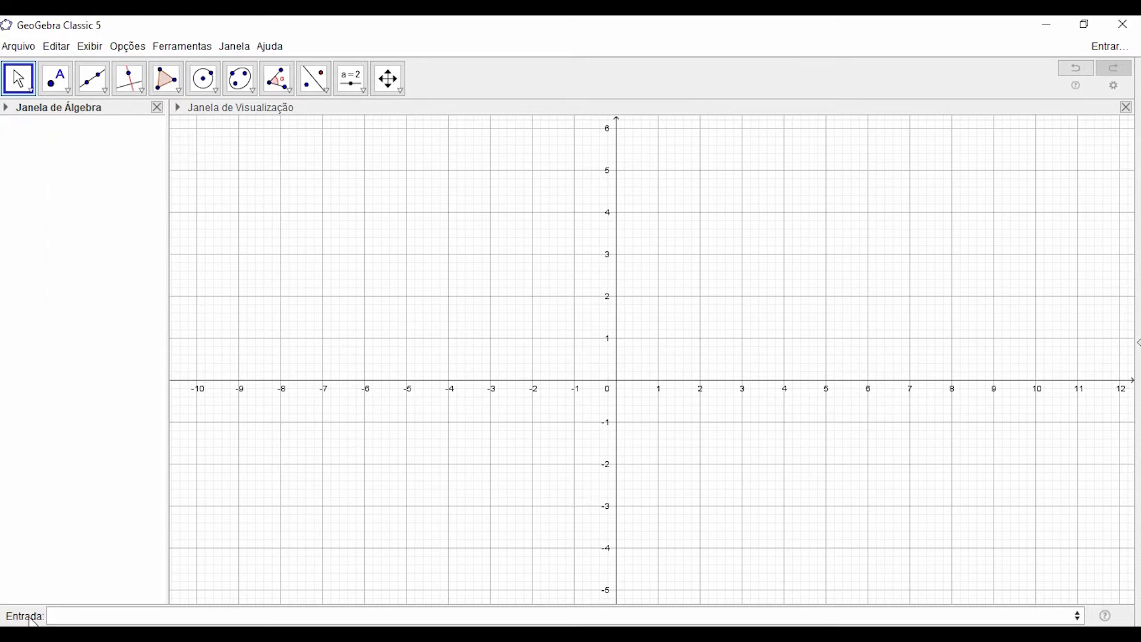
# Define the origin point algebraically by entering O=(0,0)
pyautogui.click(69, 619)
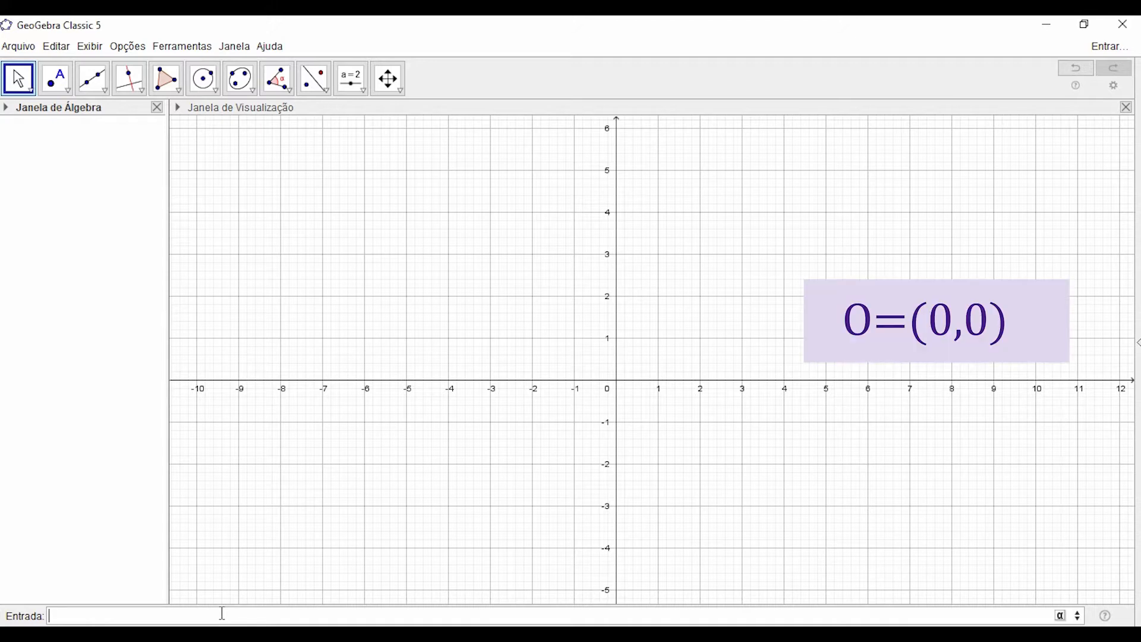
pyautogui.write('=(0,0')
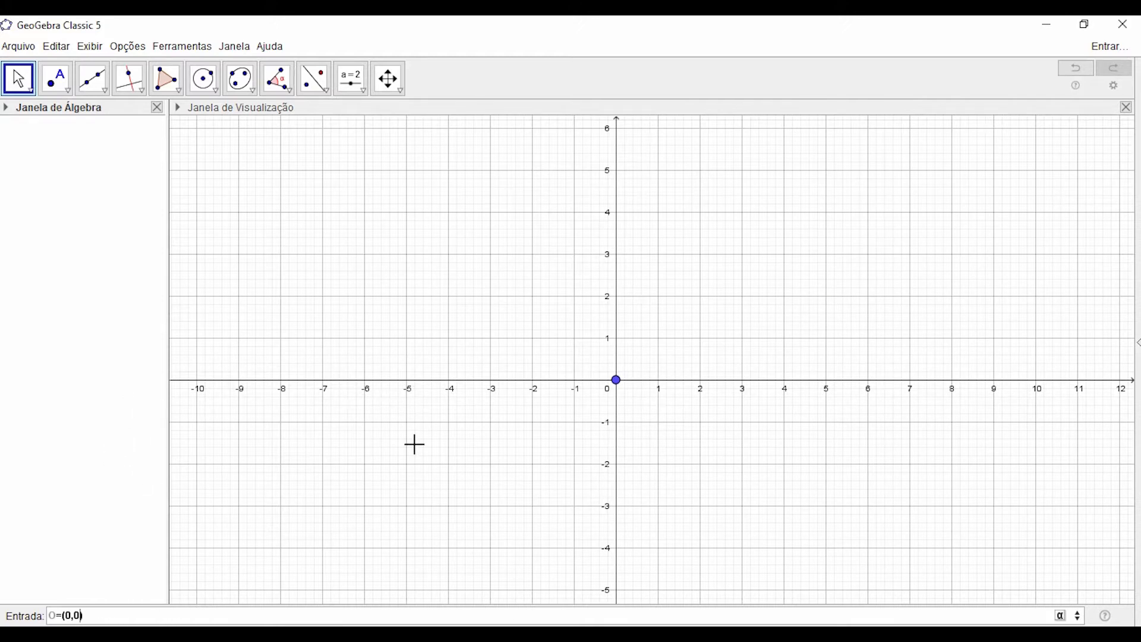
pyautogui.click(107, 619)
pyautogui.press('Return')
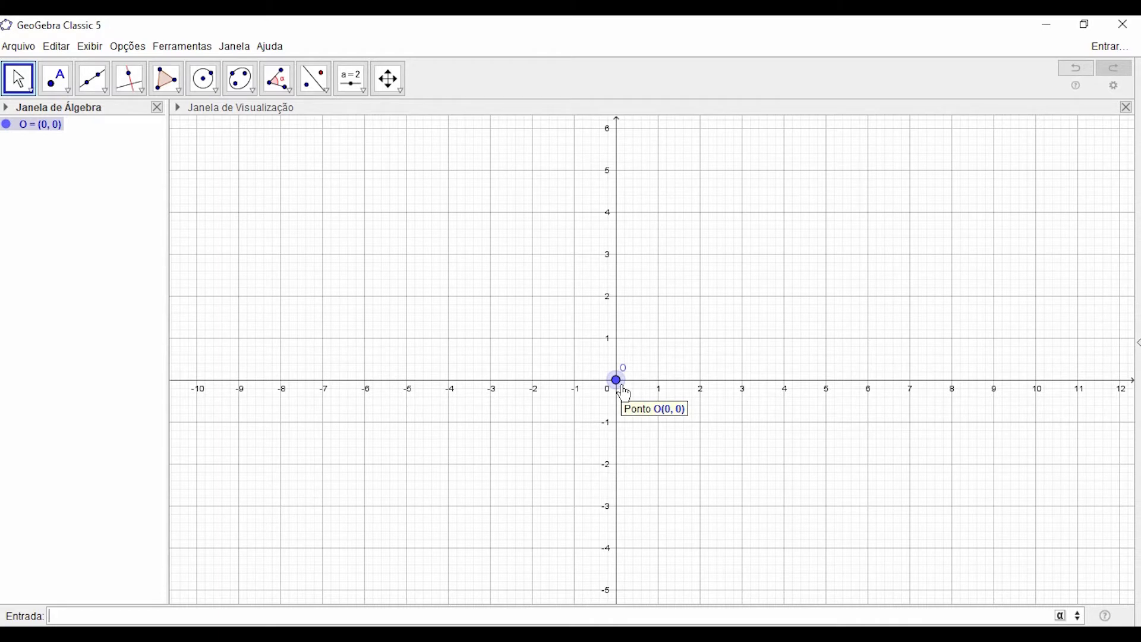
pyautogui.click(15, 84)
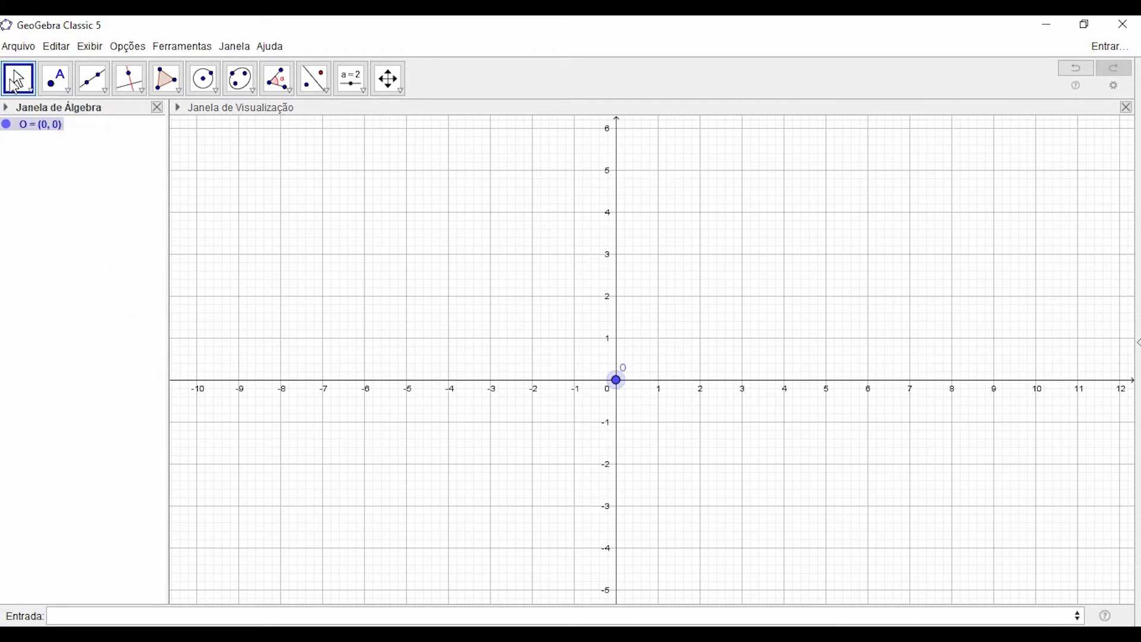
pyautogui.click(130, 84)
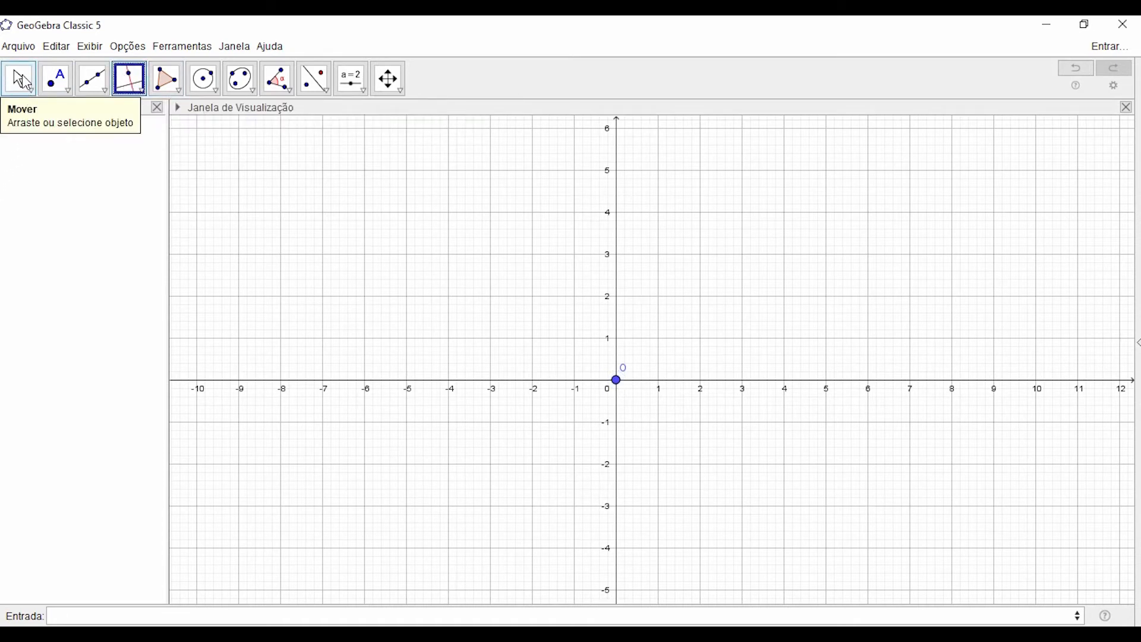
pyautogui.click(23, 81)
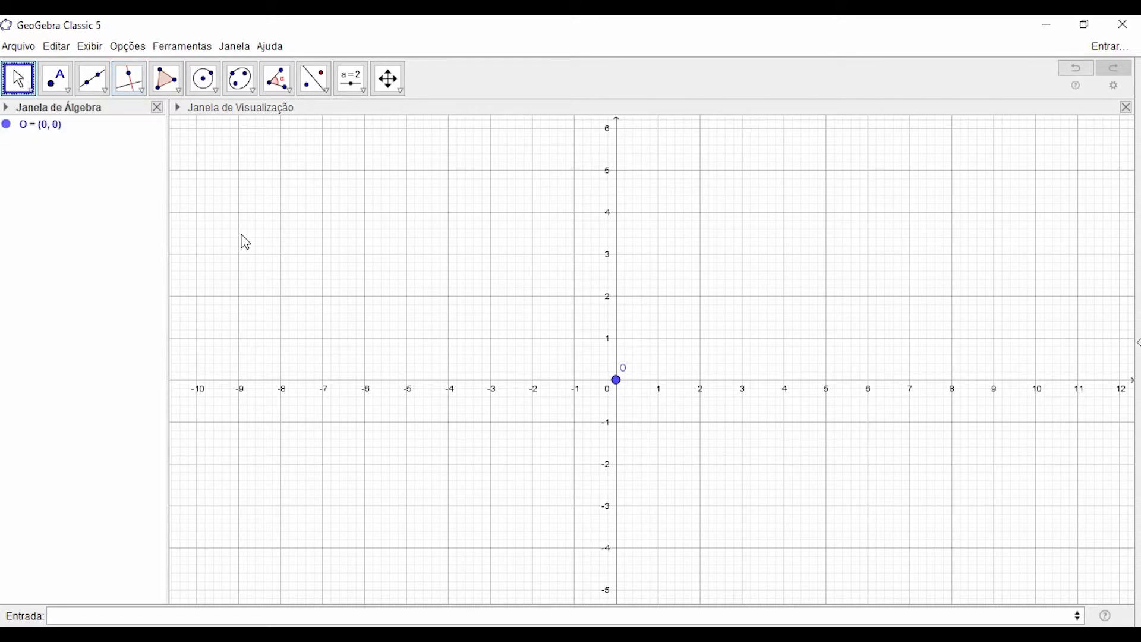
pyautogui.moveTo(241, 240); pyautogui.dragTo(210, 223)
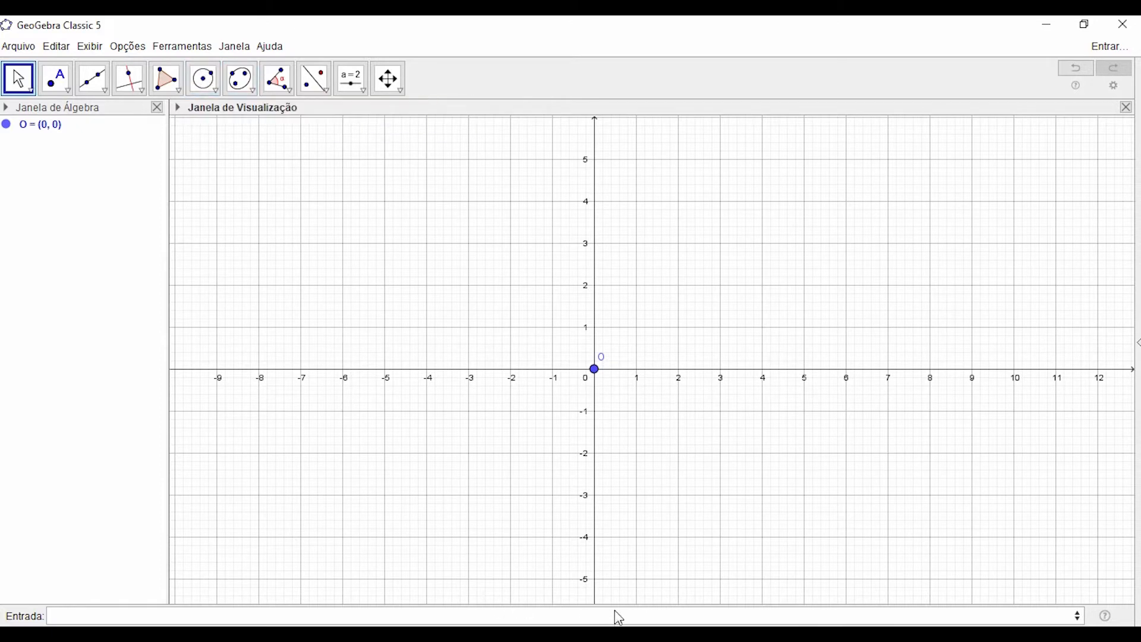
# Plot the circle given by the equation x^2+y^2=4
pyautogui.click(634, 615)
pyautogui.write('X^2')
pyautogui.press('BackSpace')
pyautogui.press('BackSpace')
pyautogui.press('BackSpace')
pyautogui.write('x')
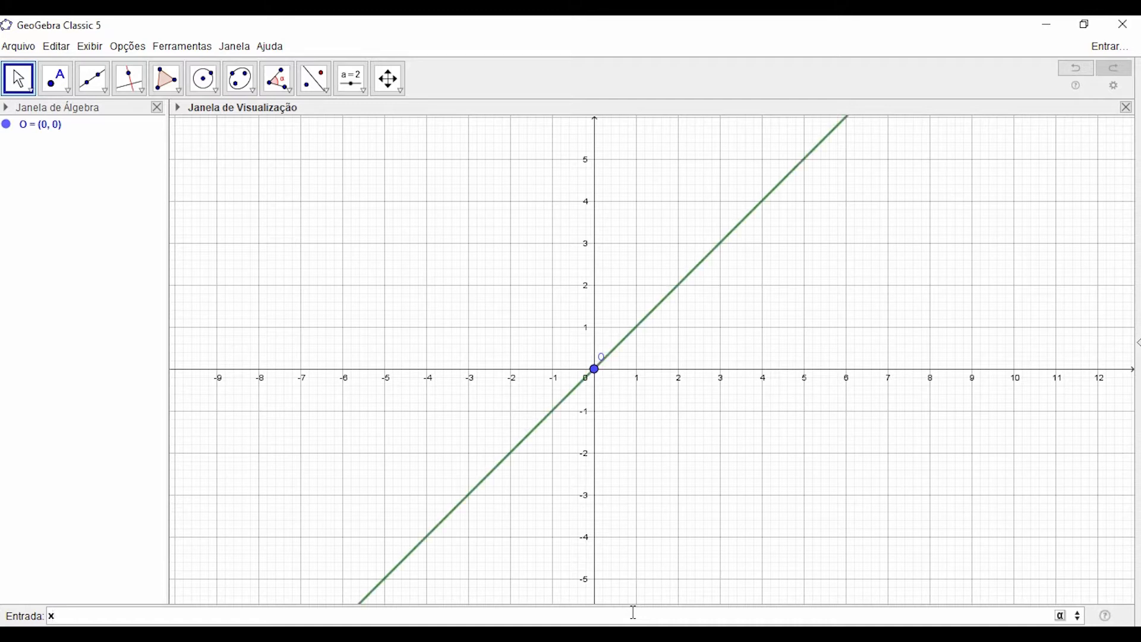
pyautogui.write('^2')
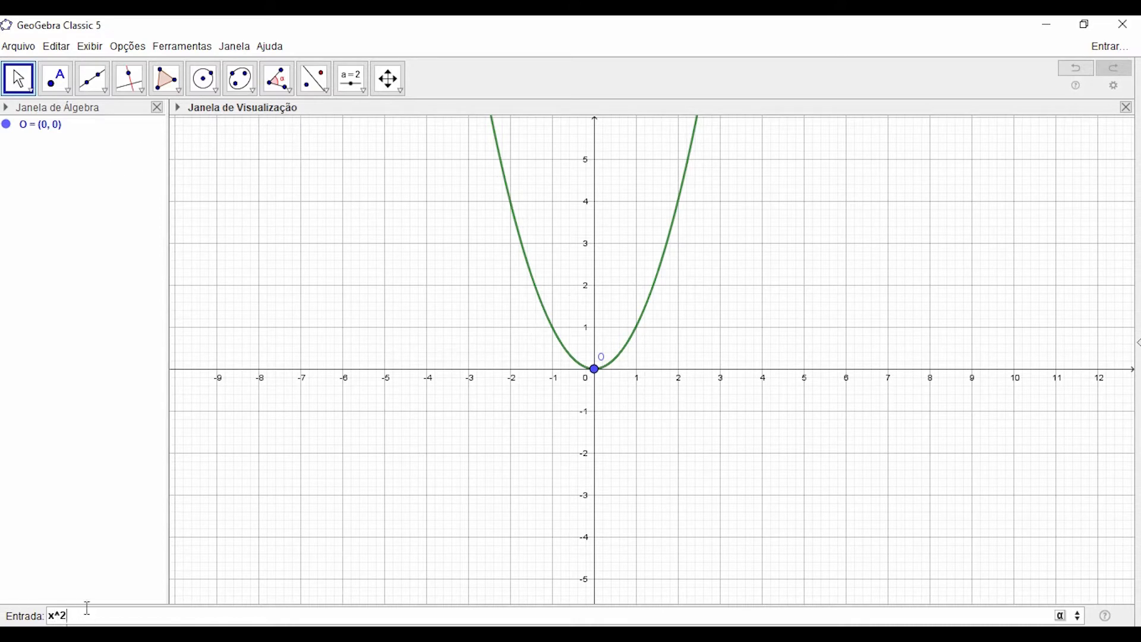
pyautogui.write('+y')
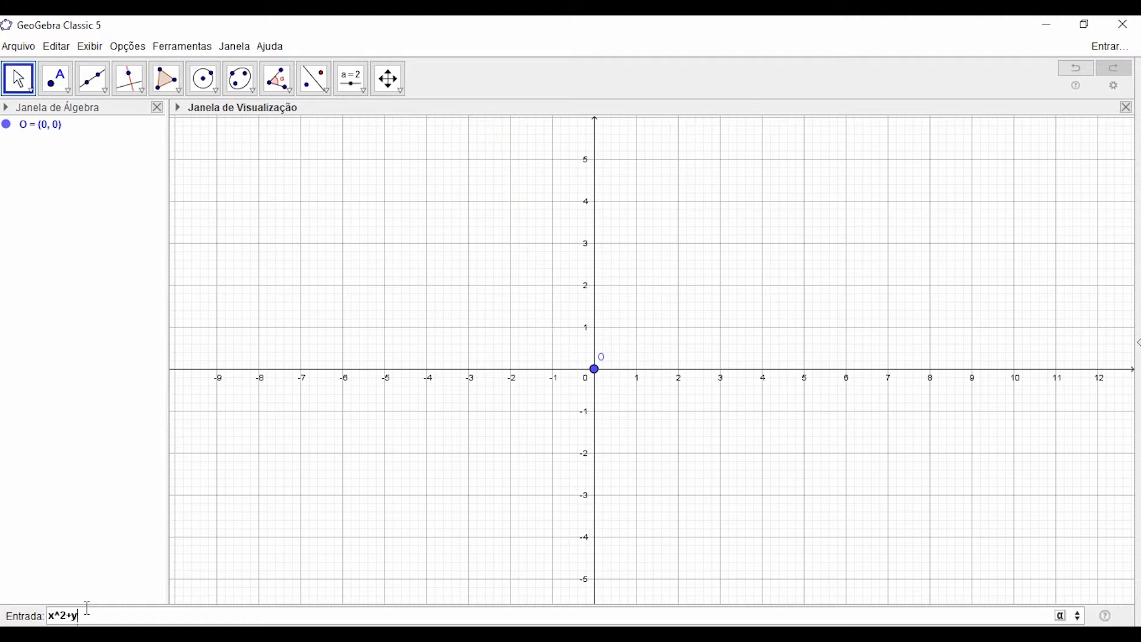
pyautogui.write('^2')
pyautogui.write('=4')
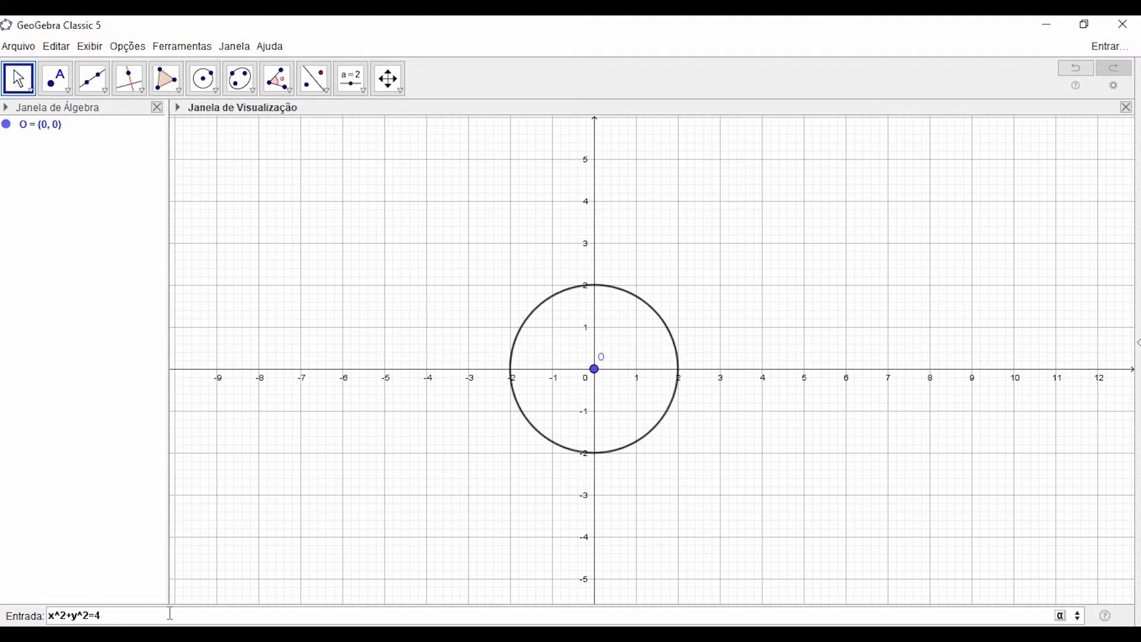
pyautogui.press('Return')
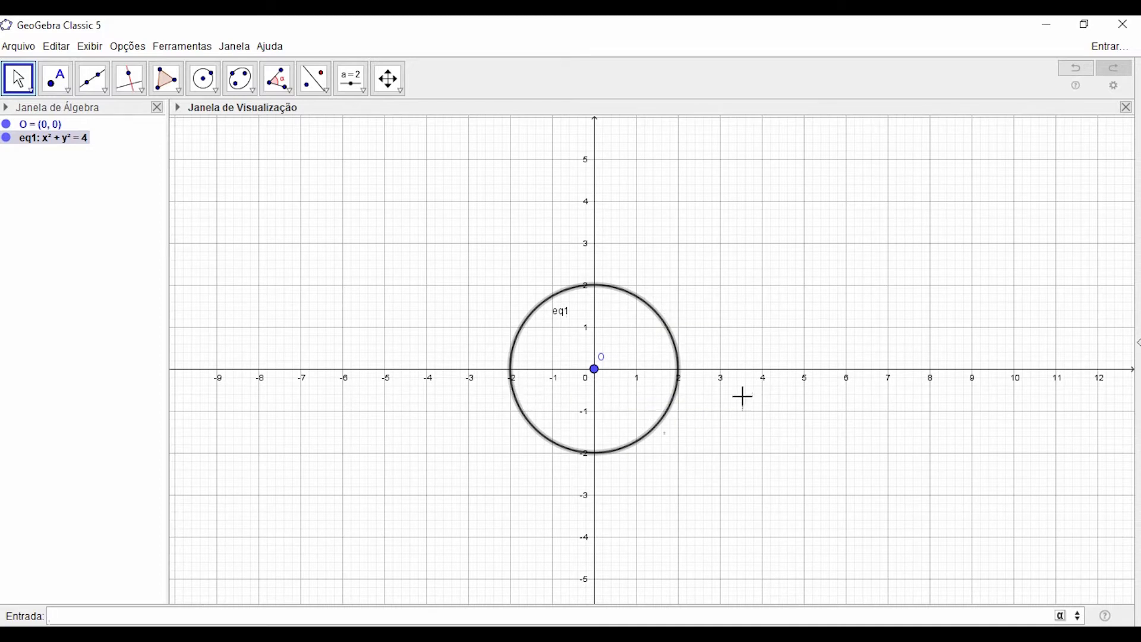
# Delete the circle equation eq1, keeping point O
pyautogui.rightClick(84, 148)
pyautogui.click(135, 306)
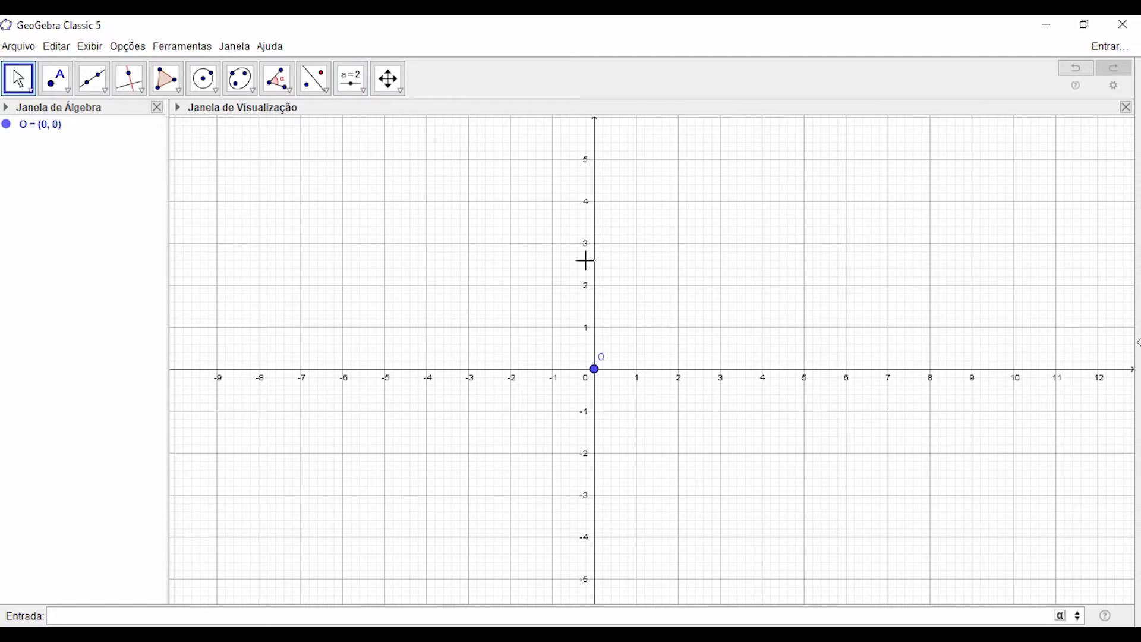
# Create a number slider named R above the origin, ranging from a minimum of 0 to a maximum of 100
pyautogui.click(352, 89)
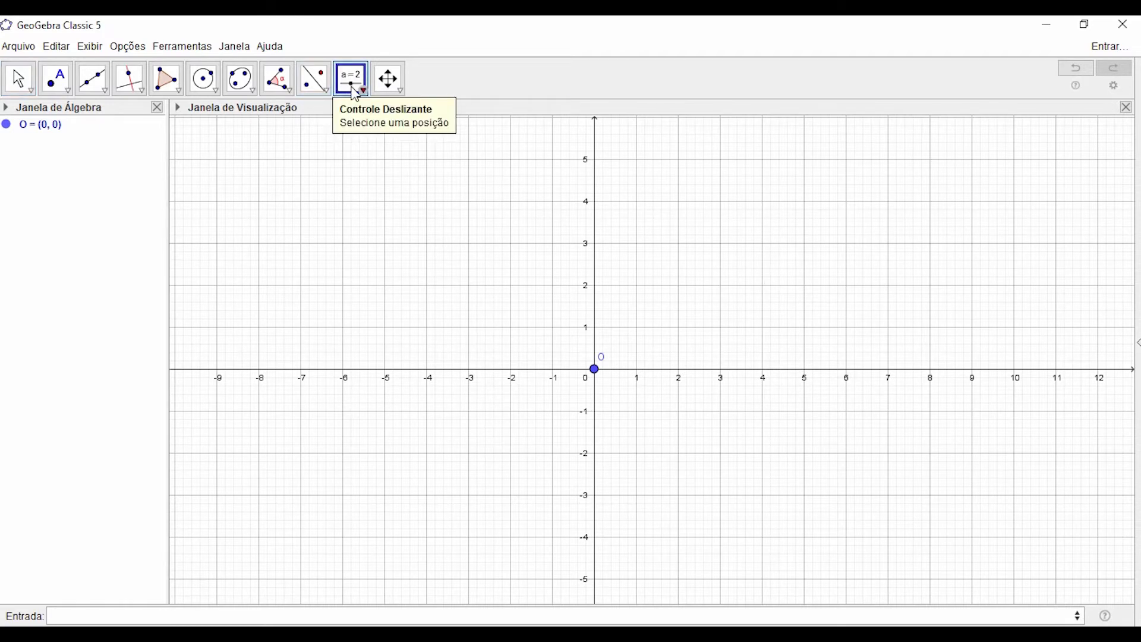
pyautogui.click(355, 89)
pyautogui.click(515, 101)
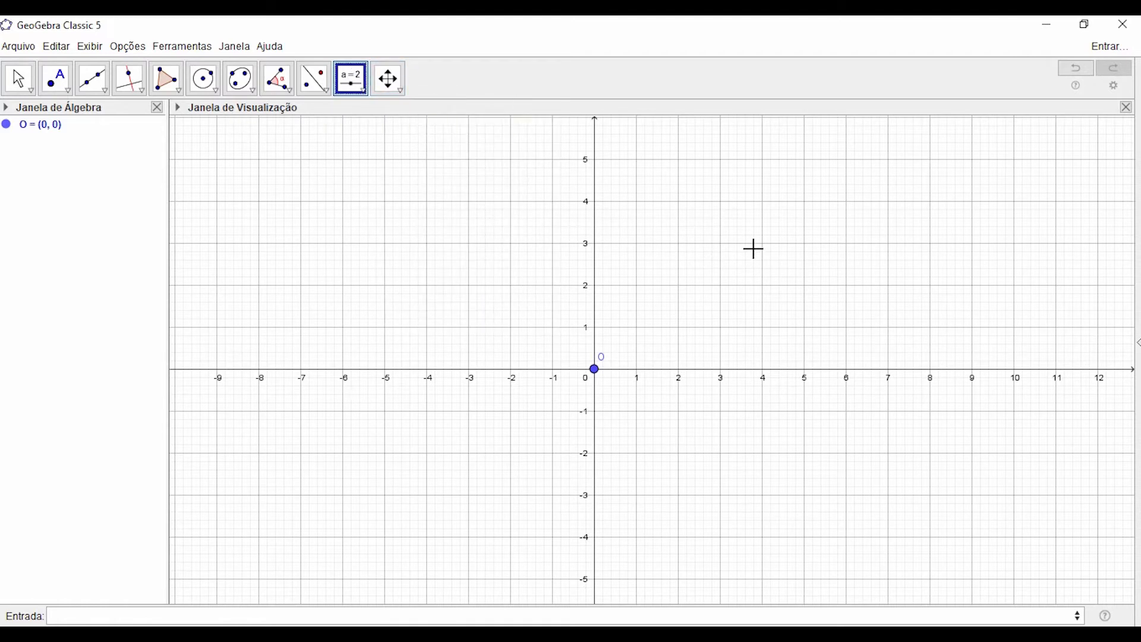
pyautogui.click(541, 181)
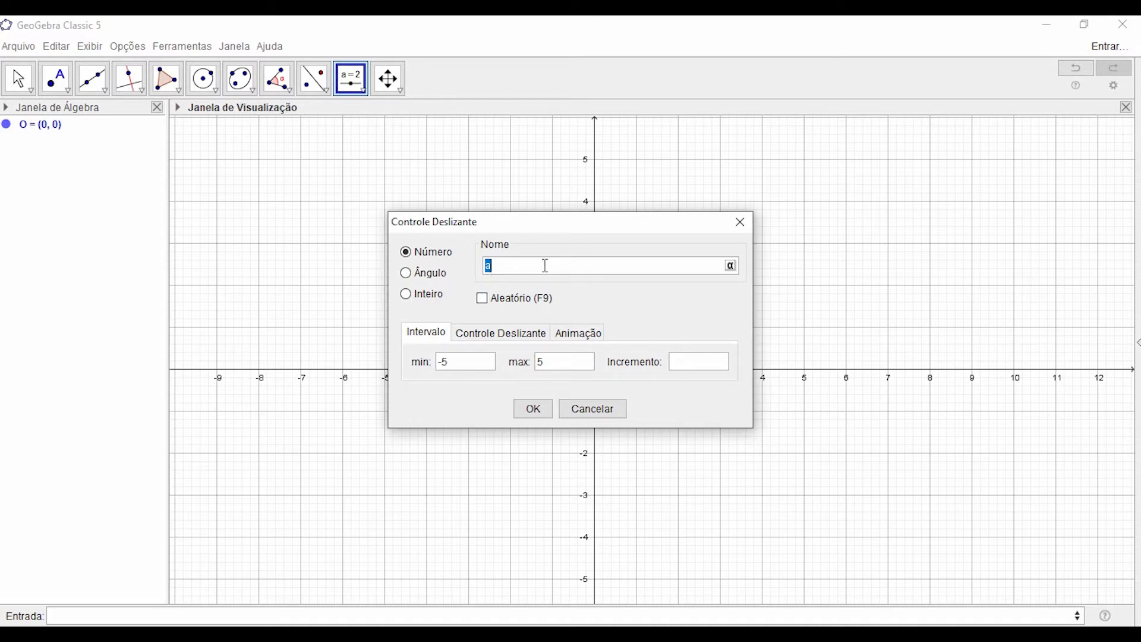
pyautogui.press('BackSpace')
pyautogui.write('R')
pyautogui.moveTo(453, 370); pyautogui.dragTo(441, 363)
pyautogui.write('0')
pyautogui.click(579, 366)
pyautogui.write('100')
pyautogui.click(540, 415)
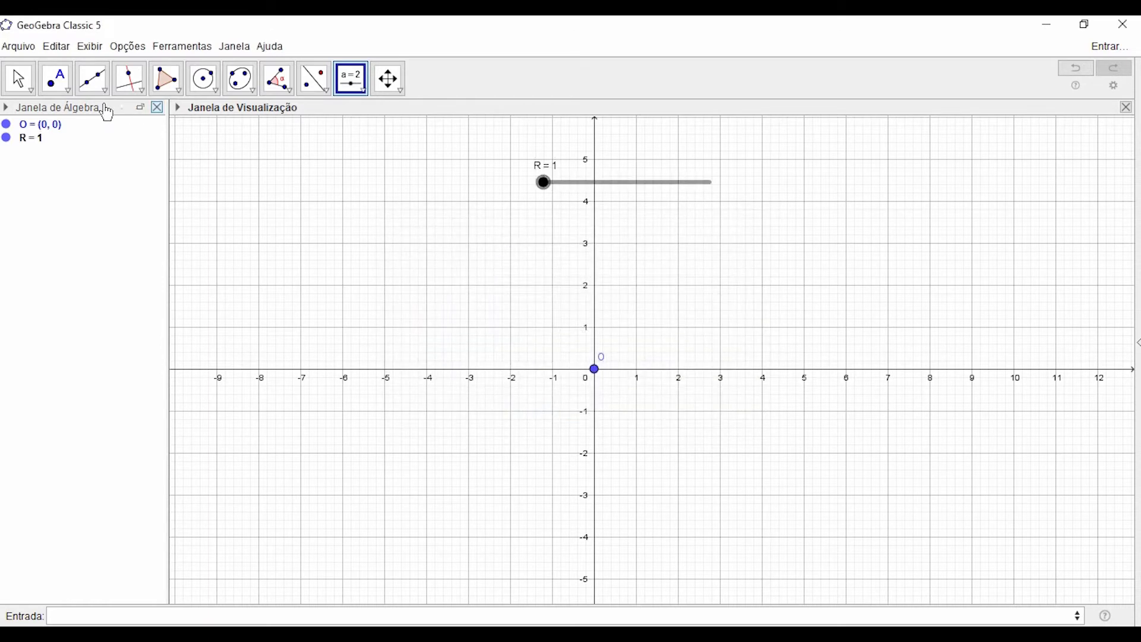
# Move slider R down to 0 and then up to 100 to test its range
pyautogui.click(18, 78)
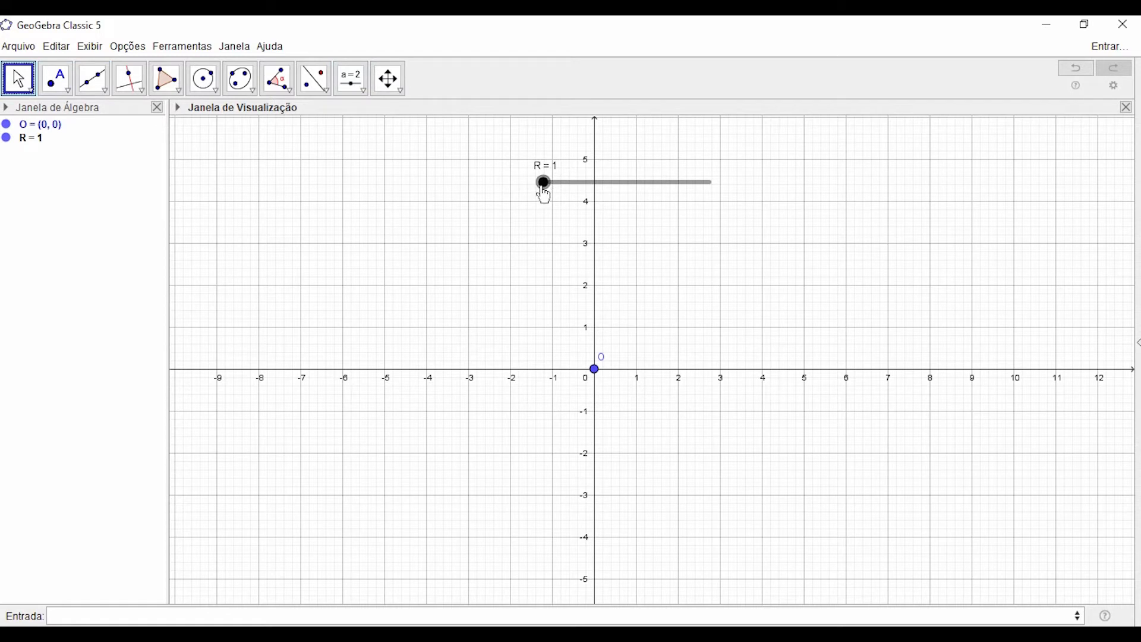
pyautogui.moveTo(543, 189)
pyautogui.mouseDown()
pyautogui.moveTo(713, 191)
pyautogui.moveTo(541, 191)
pyautogui.moveTo(704, 191)
pyautogui.moveTo(541, 172)
pyautogui.mouseUp()
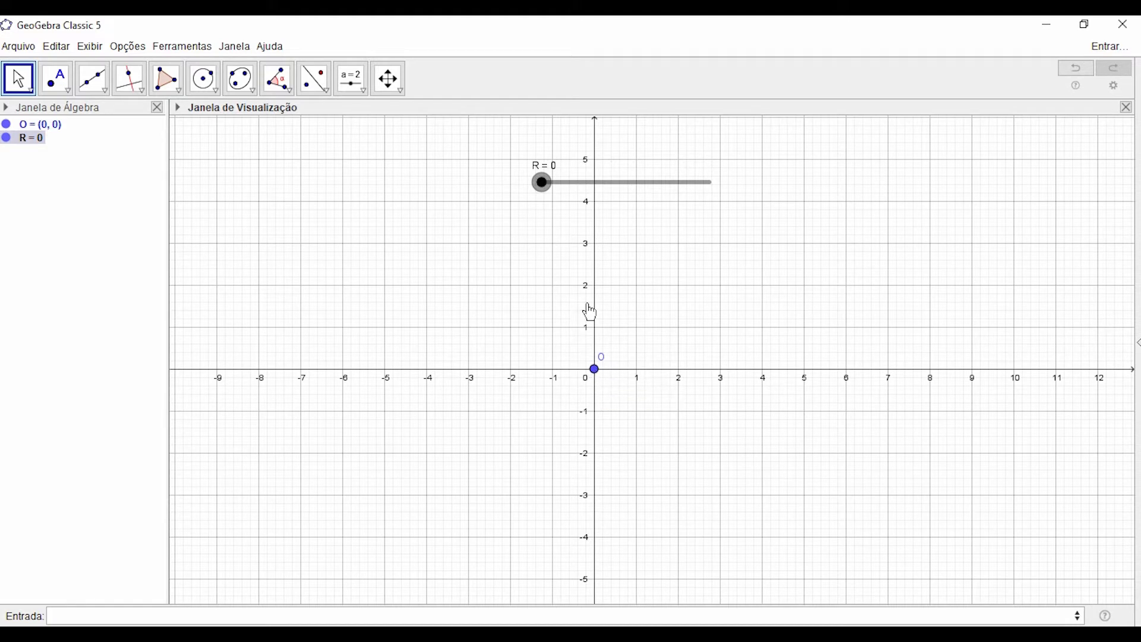
pyautogui.moveTo(543, 183); pyautogui.dragTo(713, 196)
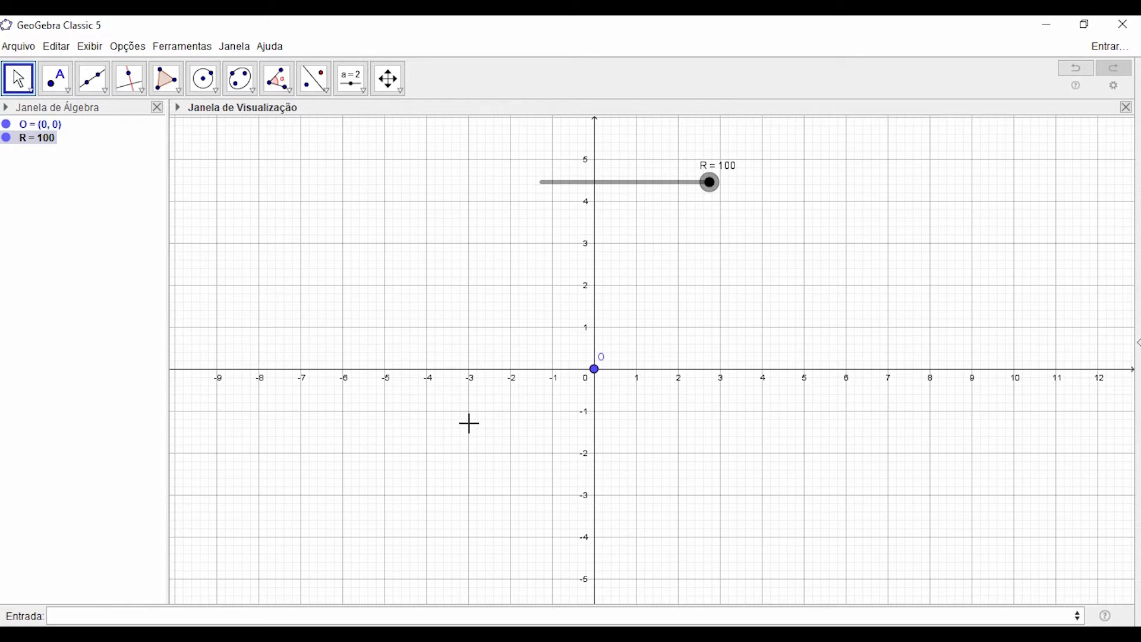
# Create a circle centred at point O with radius R using the command Círculo(O, R)
pyautogui.click(268, 615)
pyautogui.write('Circu')
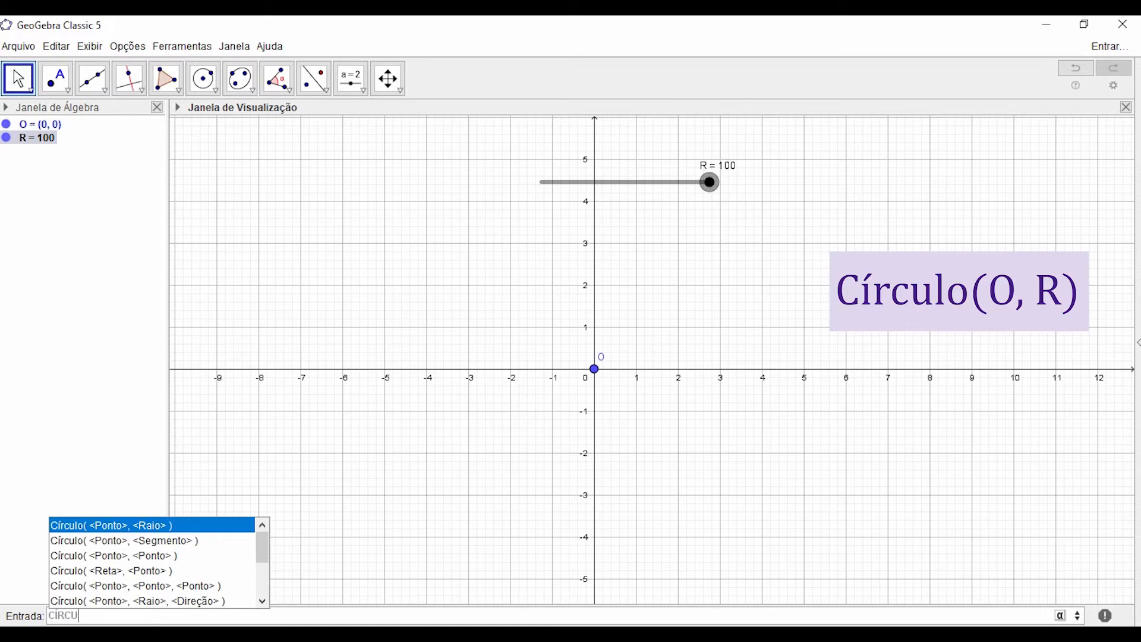
pyautogui.press('BackSpace')
pyautogui.press('BackSpace')
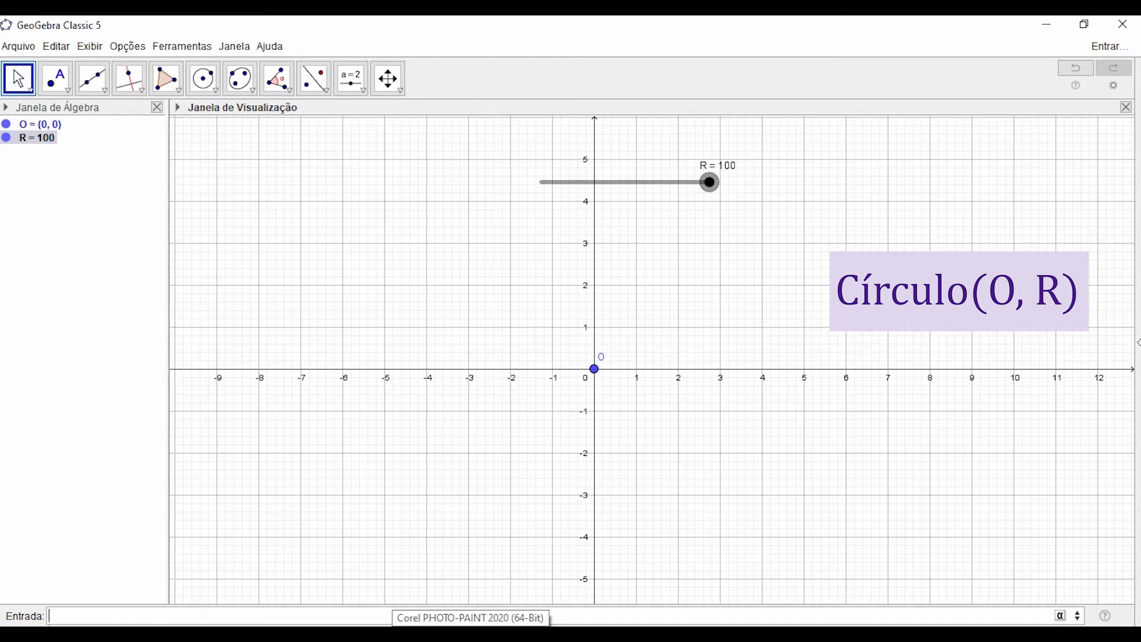
pyautogui.write('Ci')
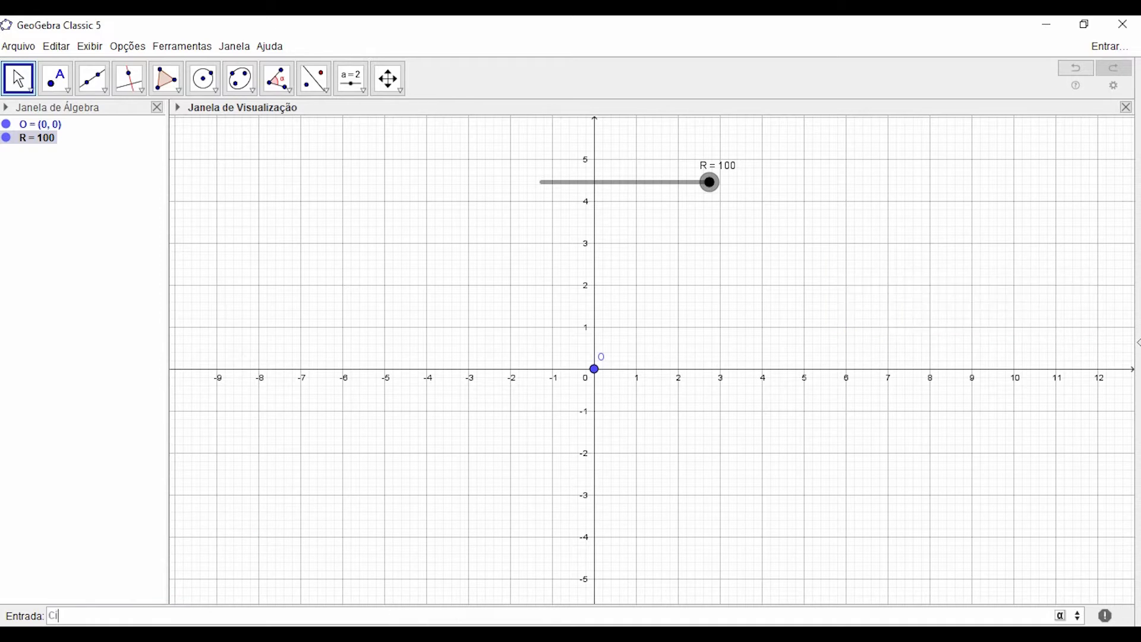
pyautogui.write('rc')
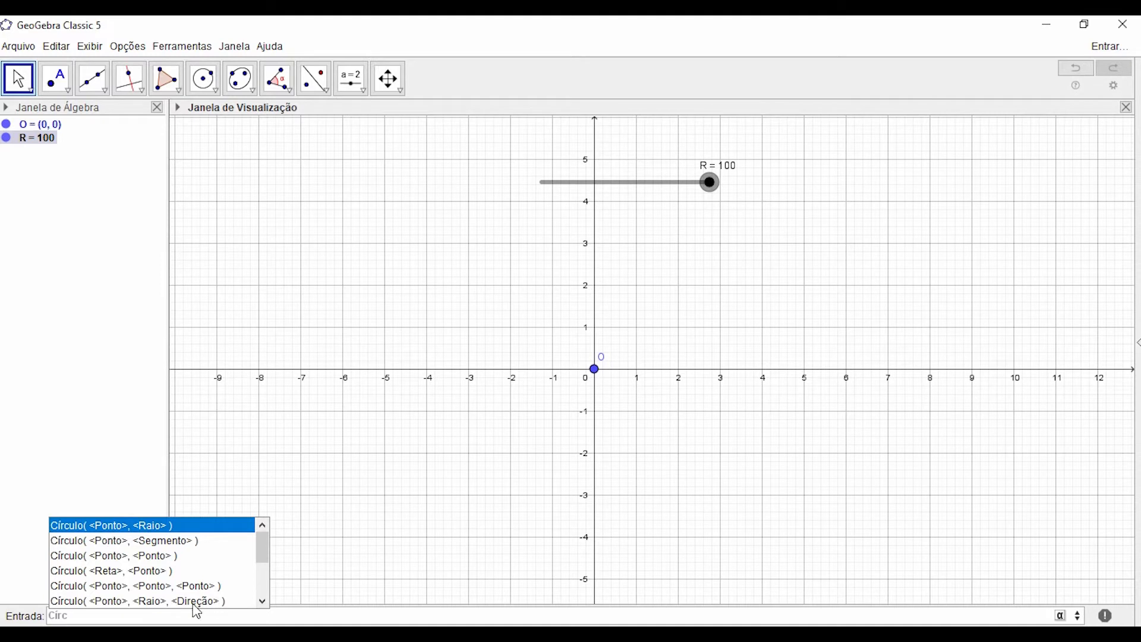
pyautogui.click(183, 531)
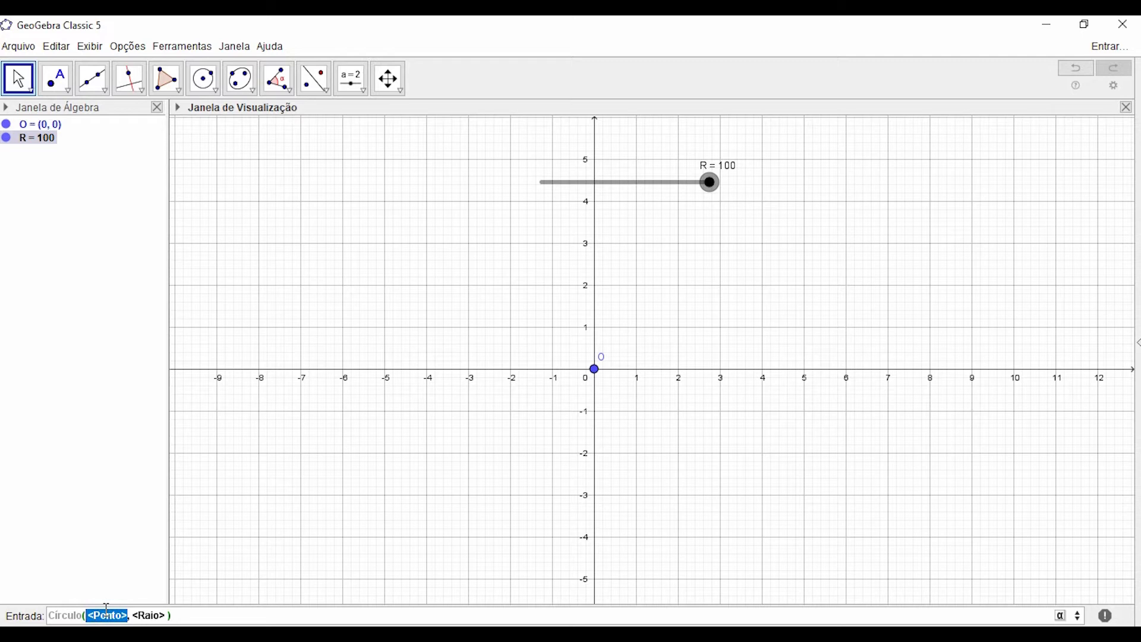
pyautogui.write('O')
pyautogui.moveTo(119, 611); pyautogui.dragTo(133, 613)
pyautogui.click(134, 613)
pyautogui.moveTo(135, 616); pyautogui.dragTo(105, 611)
pyautogui.press('BackSpace')
pyautogui.press('Delete')
pyautogui.press('Return')
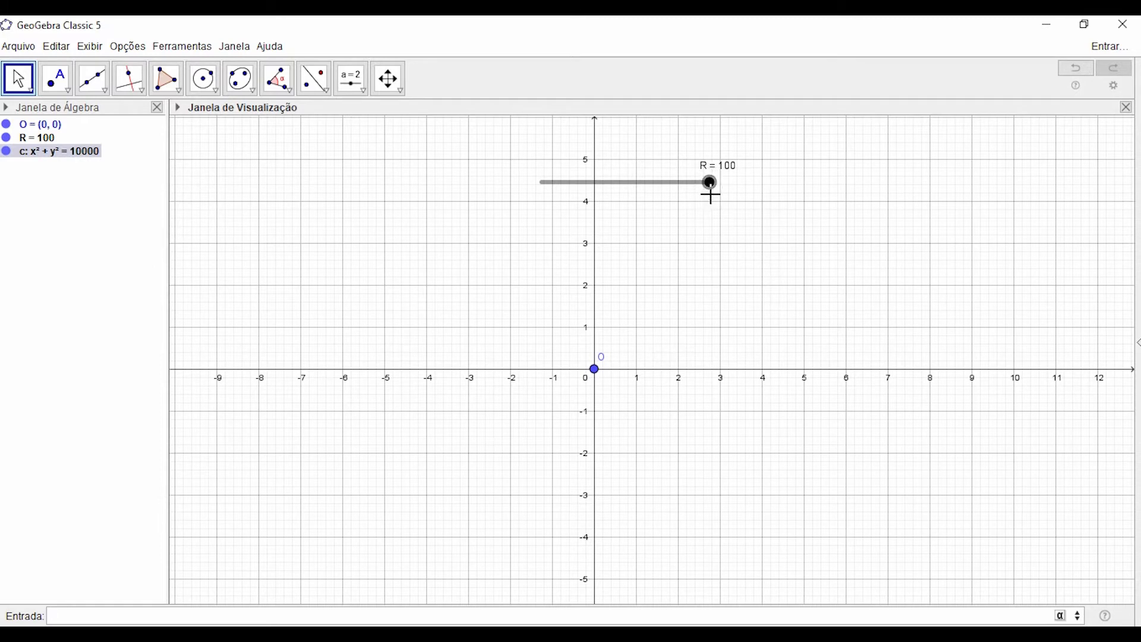
# Lower slider R to 3 and raise it to 6.5 to test how the circle resizes
pyautogui.moveTo(710, 182); pyautogui.dragTo(547, 184)
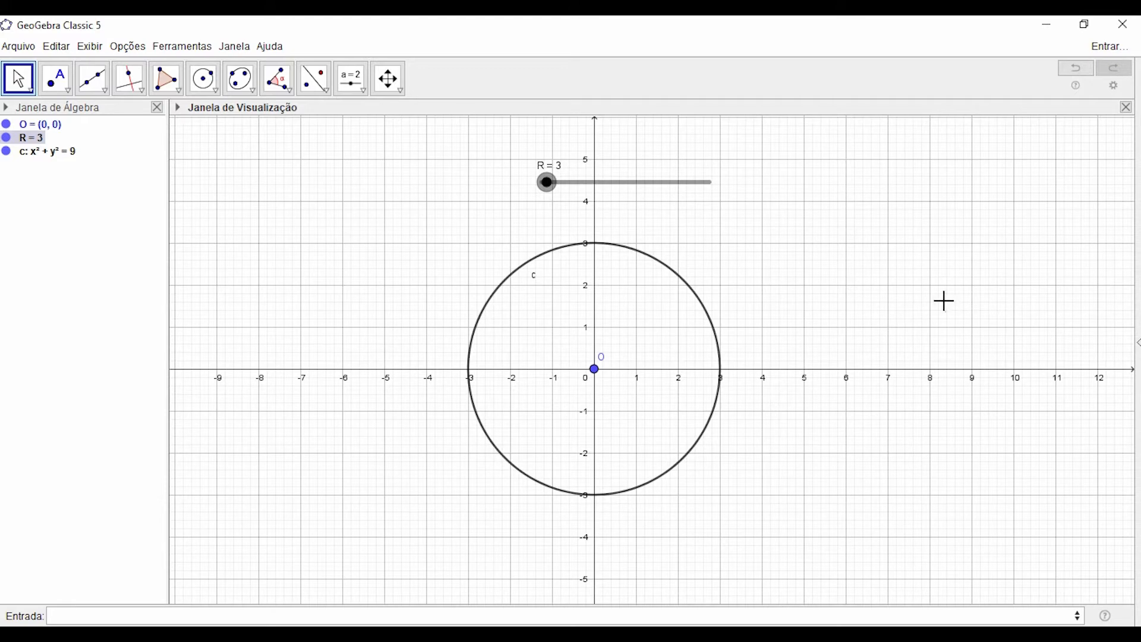
pyautogui.scroll(-5, 944, 301)
pyautogui.scroll(-3, 944, 301)
pyautogui.scroll(8, 945, 369)
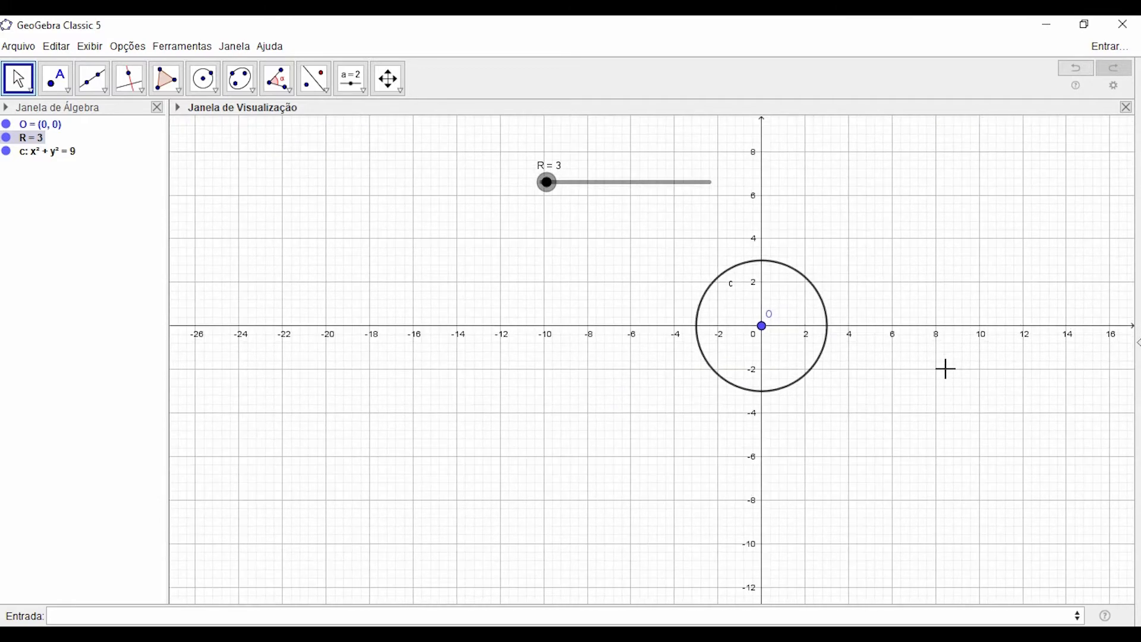
pyautogui.scroll(-5, 738, 312)
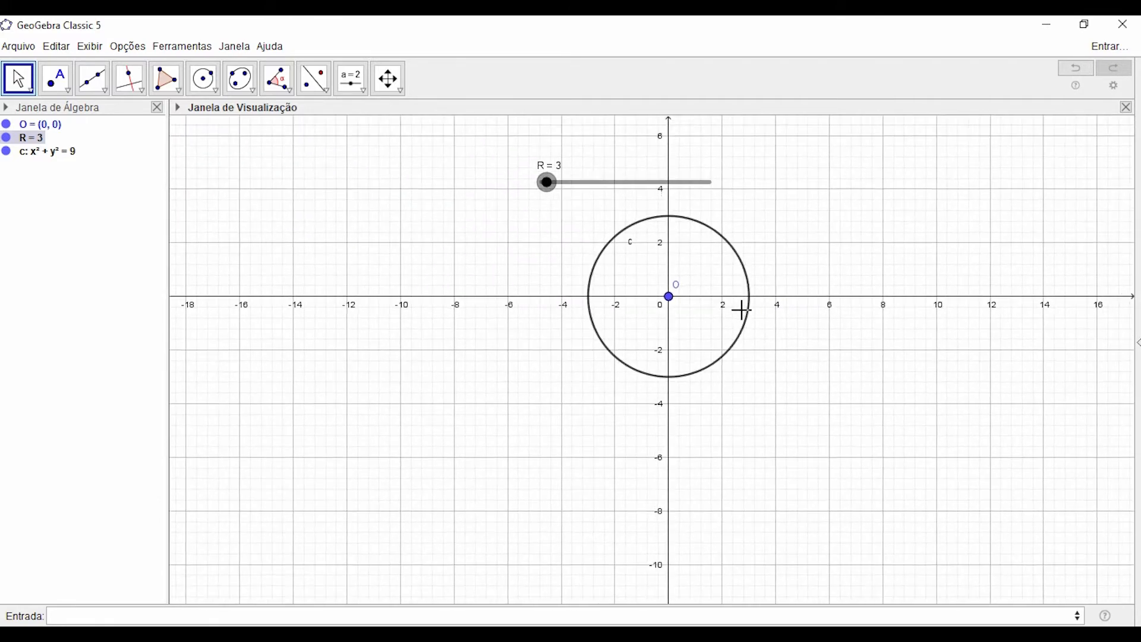
pyautogui.moveTo(799, 246); pyautogui.dragTo(649, 293)
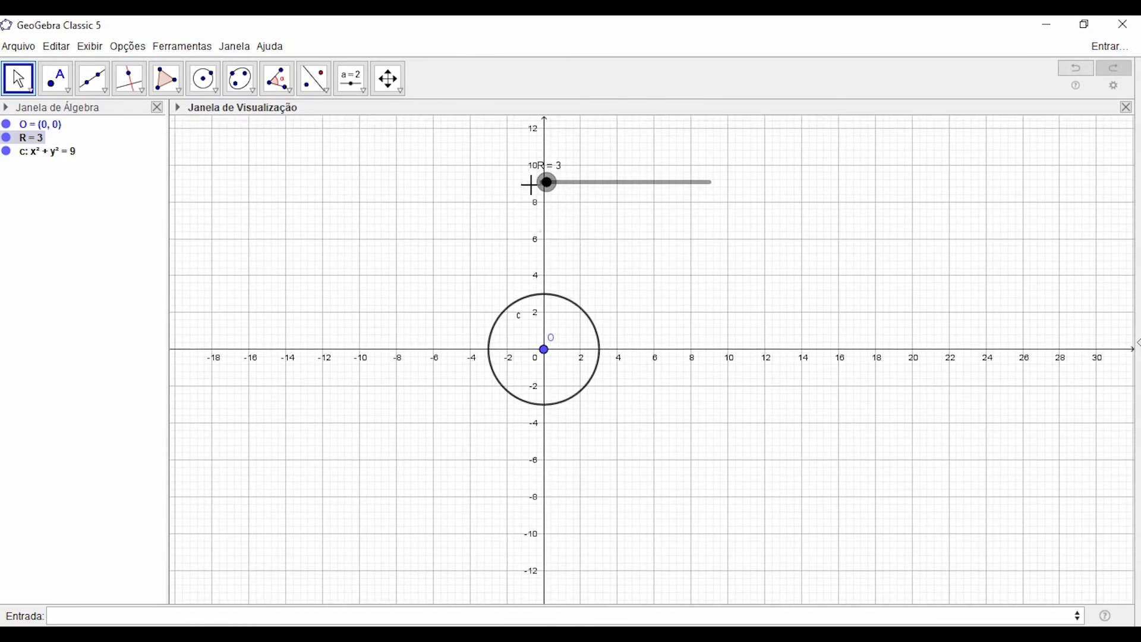
pyautogui.moveTo(545, 183)
pyautogui.mouseDown()
pyautogui.moveTo(614, 194)
pyautogui.moveTo(546, 197)
pyautogui.moveTo(614, 196)
pyautogui.moveTo(545, 193)
pyautogui.moveTo(569, 204)
pyautogui.moveTo(542, 196)
pyautogui.moveTo(721, 199)
pyautogui.moveTo(557, 192)
pyautogui.mouseUp()
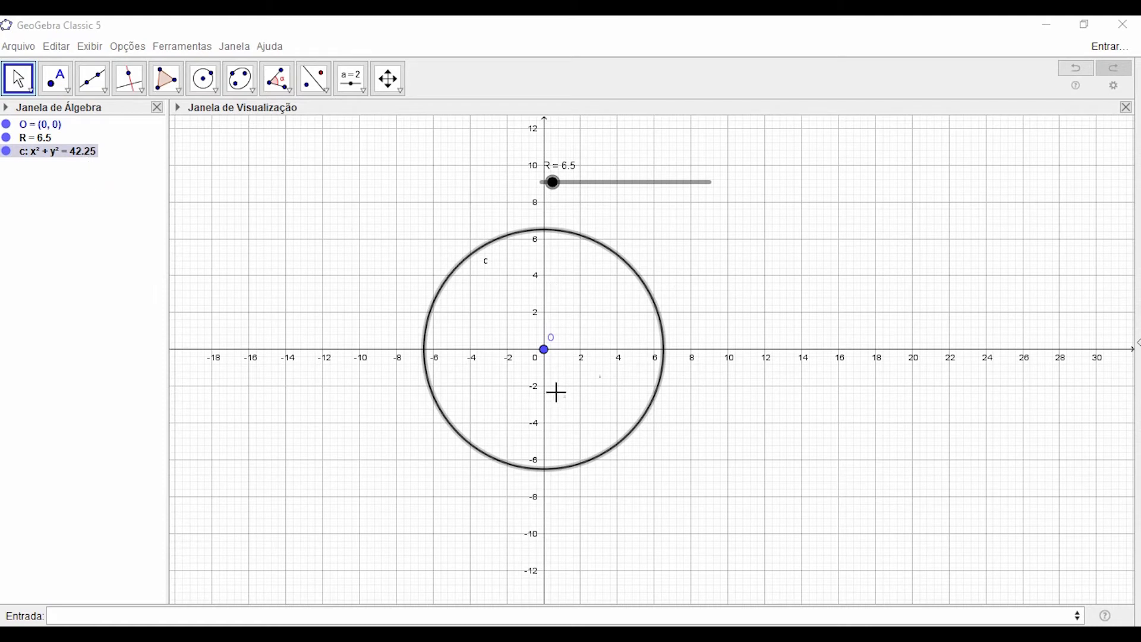
# Rename the circle c as λ1 in its properties
pyautogui.rightClick(68, 159)
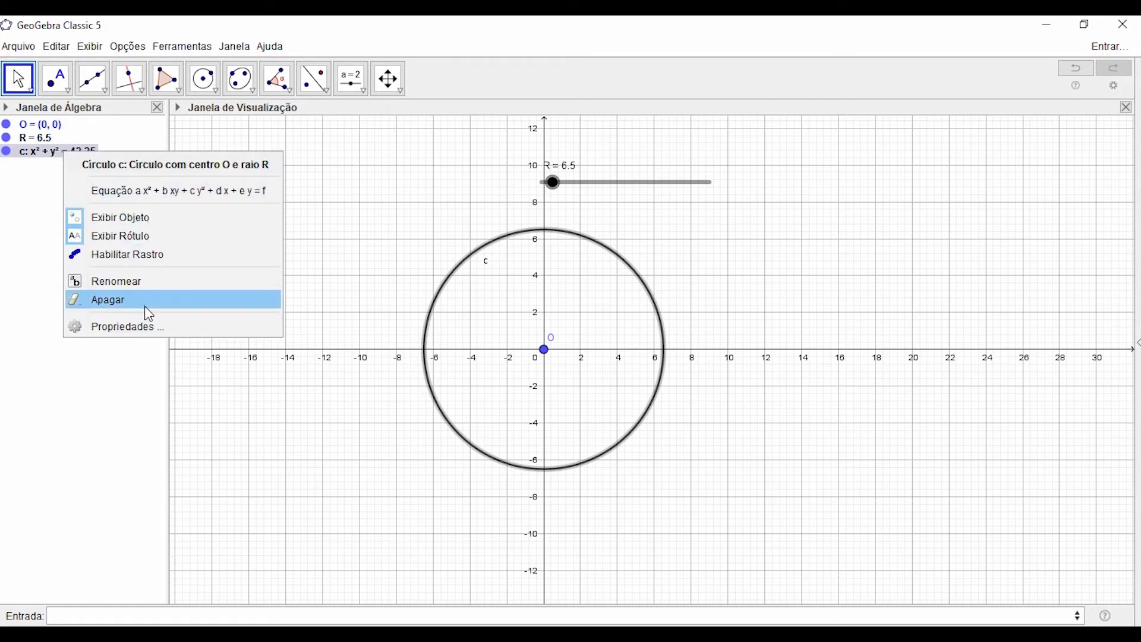
pyautogui.click(150, 327)
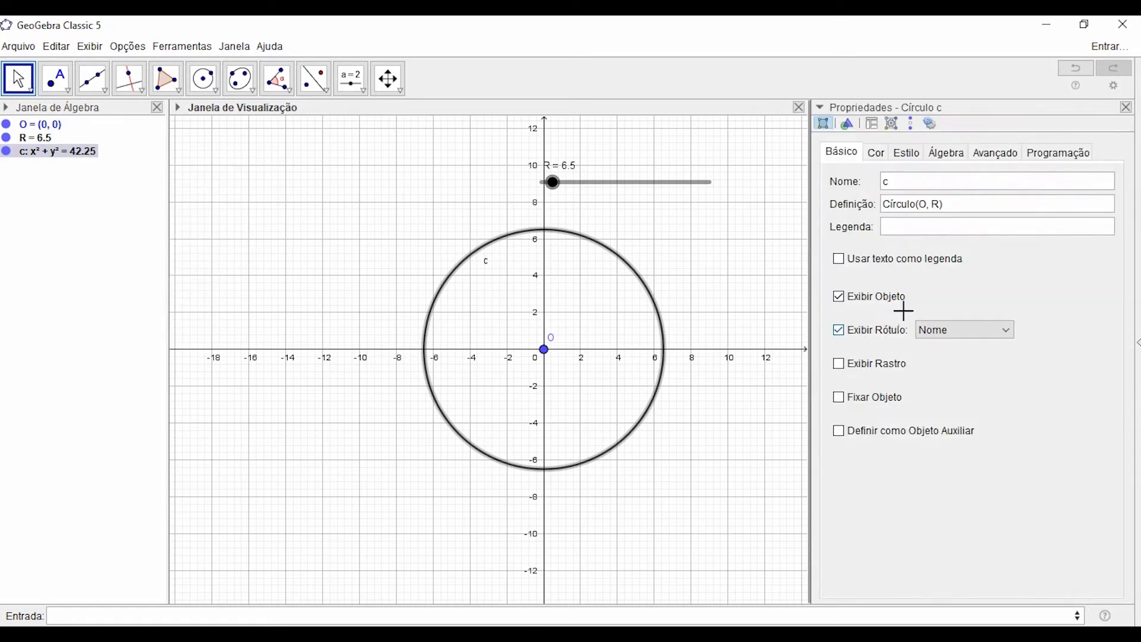
pyautogui.click(902, 180)
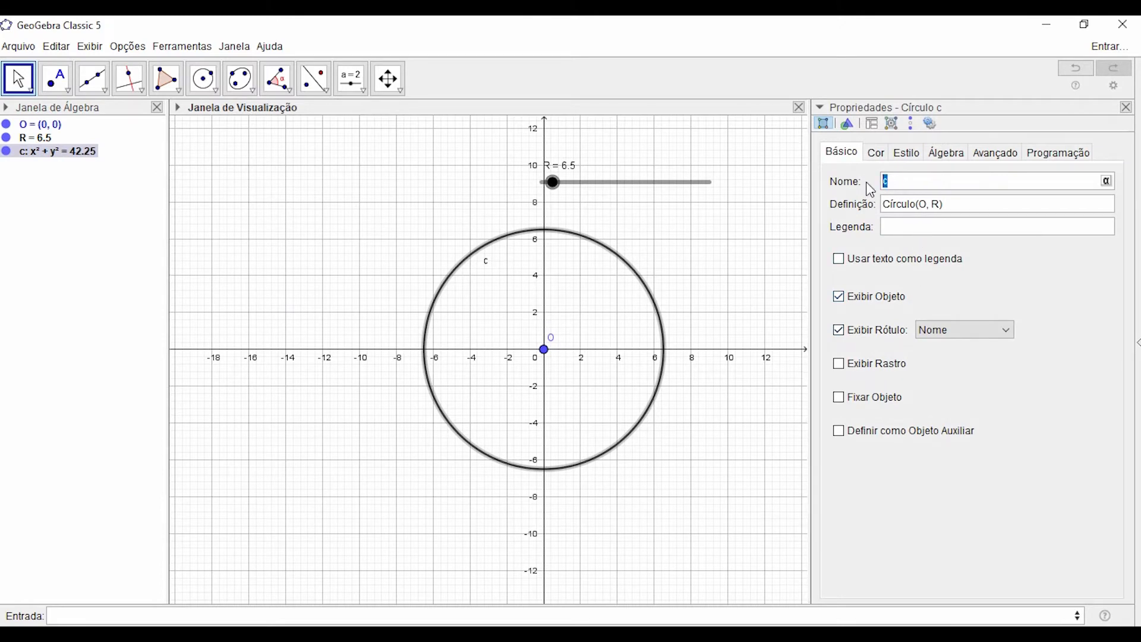
pyautogui.write('A1')
pyautogui.click(1128, 108)
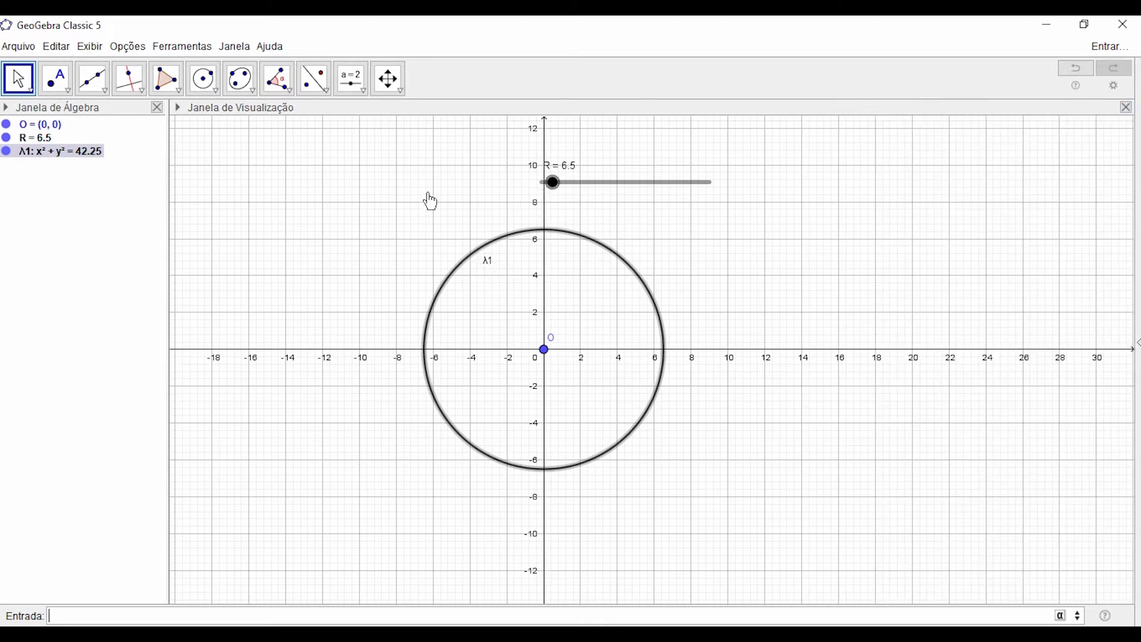
# Reposition slider R above and to the left of the circle, and set its value to 4.5
pyautogui.moveTo(559, 188); pyautogui.dragTo(556, 194)
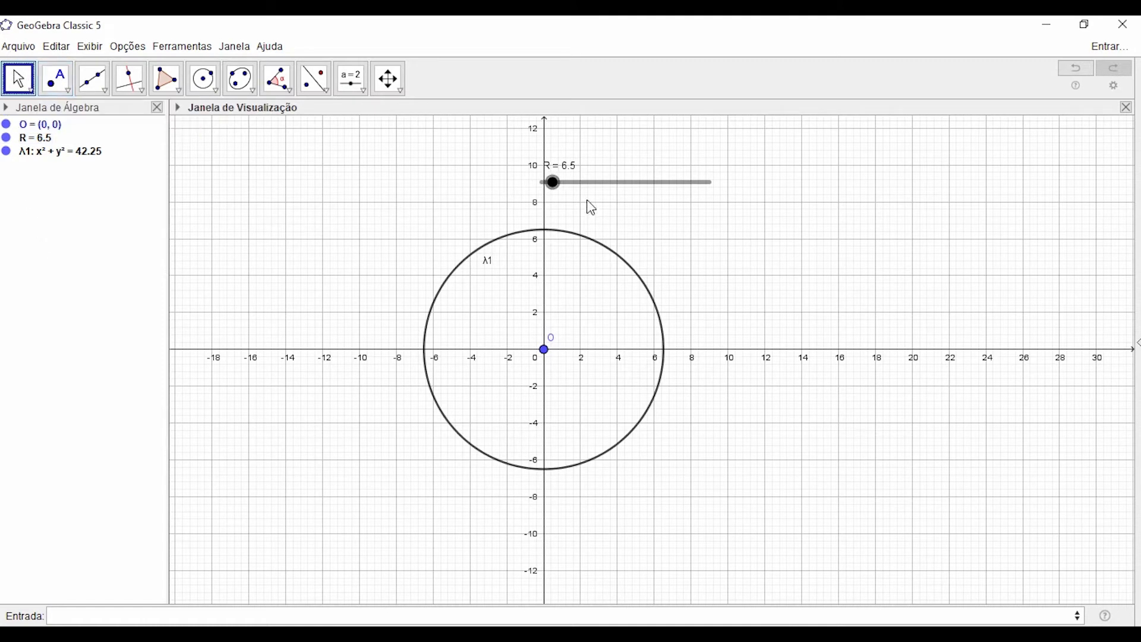
pyautogui.moveTo(593, 182); pyautogui.dragTo(250, 156)
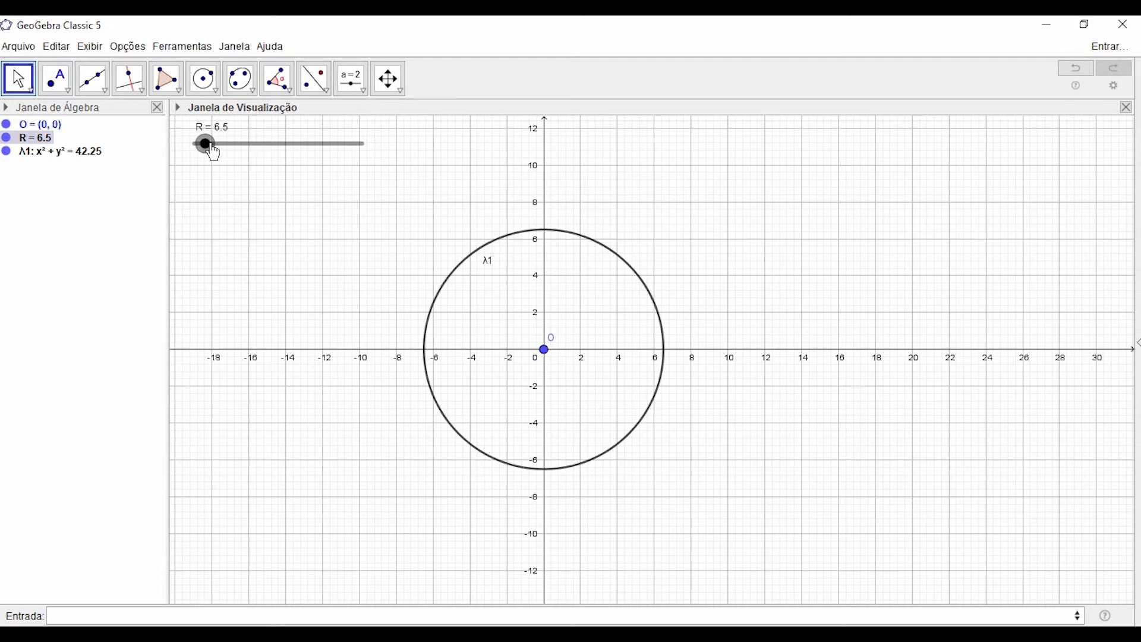
pyautogui.moveTo(211, 152)
pyautogui.mouseDown()
pyautogui.moveTo(365, 153)
pyautogui.moveTo(213, 154)
pyautogui.mouseUp()
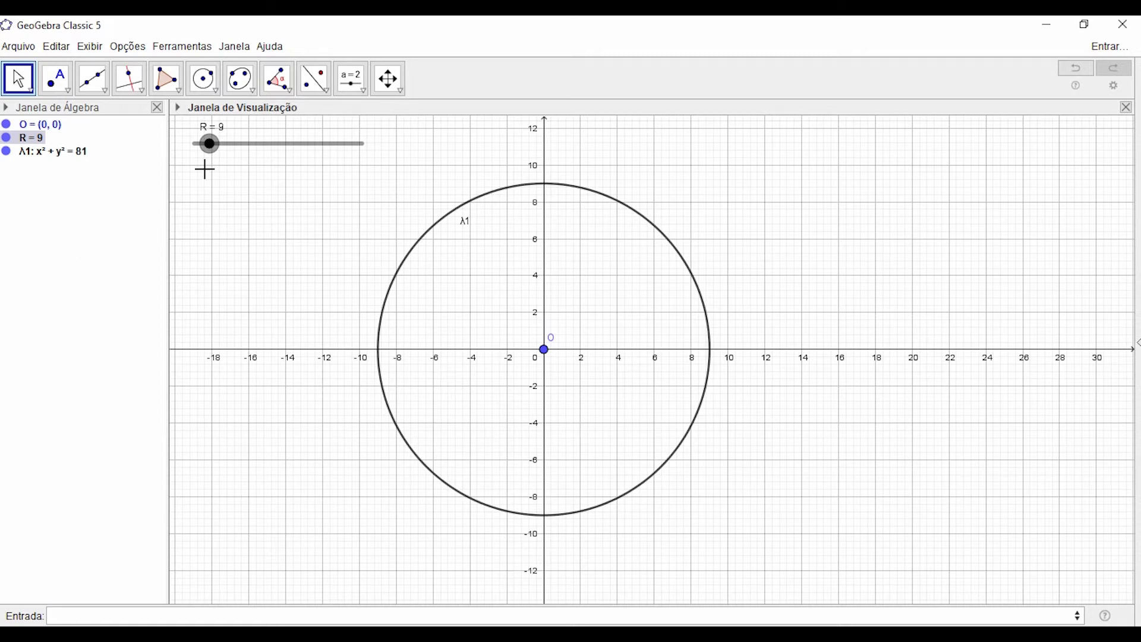
pyautogui.moveTo(209, 144); pyautogui.dragTo(202, 171)
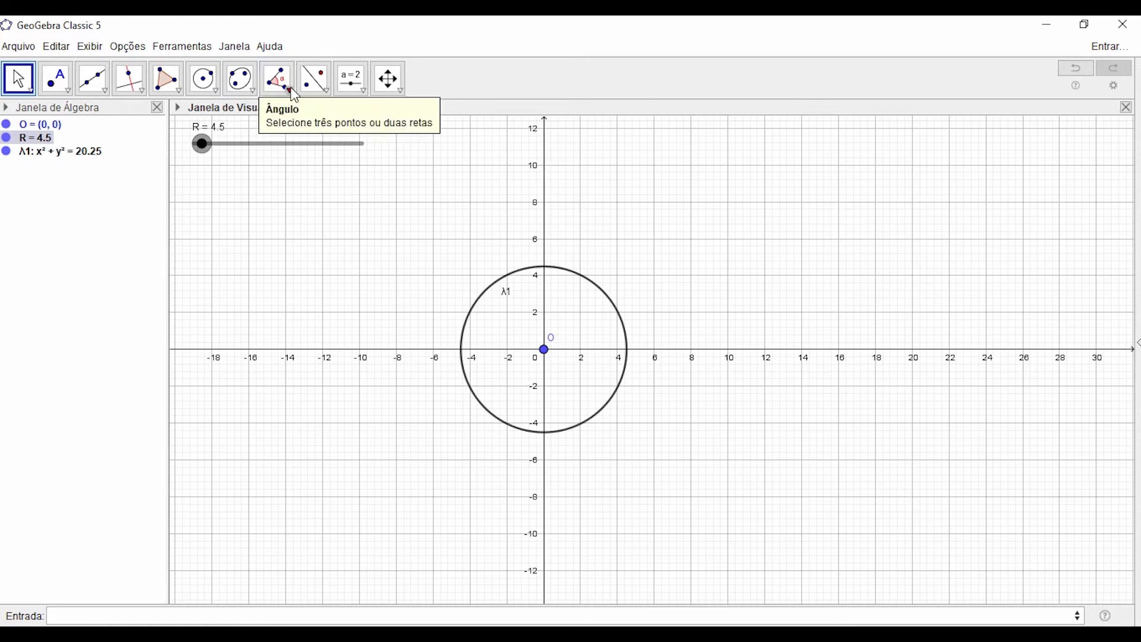
# Create a number slider named r with minimum 0 and maximum 100, and set its value to 0
pyautogui.click(355, 89)
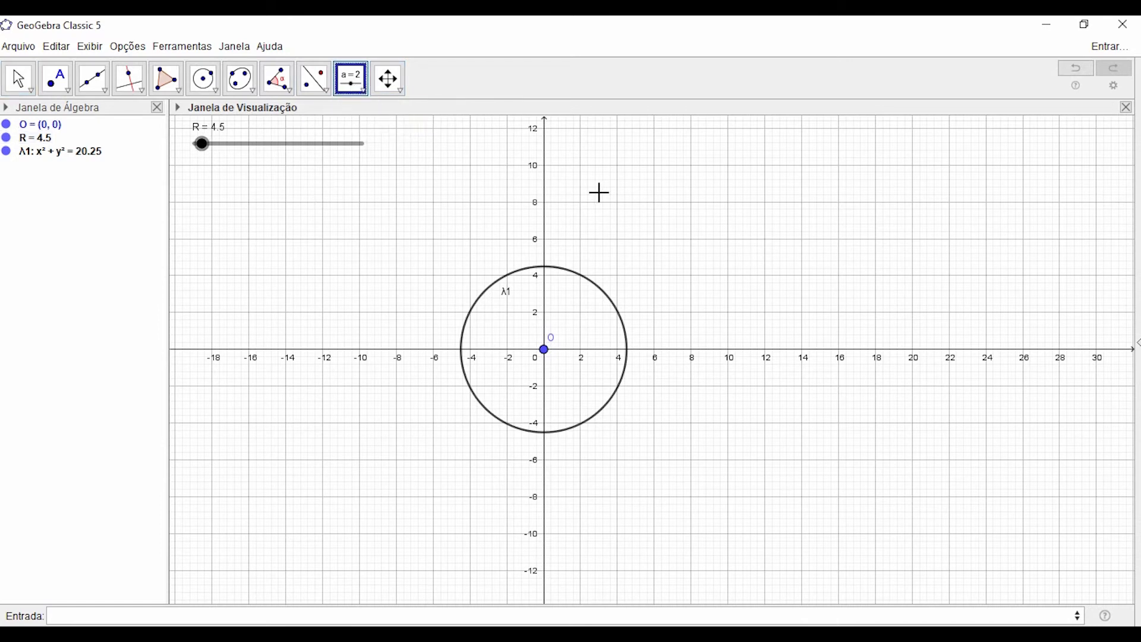
pyautogui.click(875, 334)
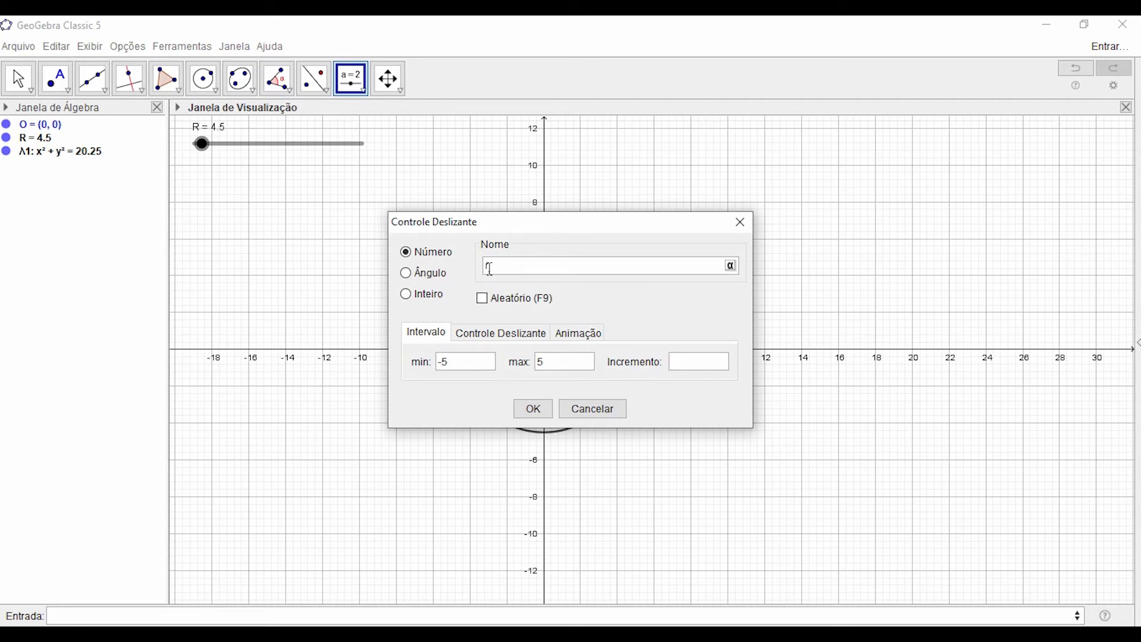
pyautogui.click(442, 367)
pyautogui.write('0')
pyautogui.click(540, 364)
pyautogui.write('100')
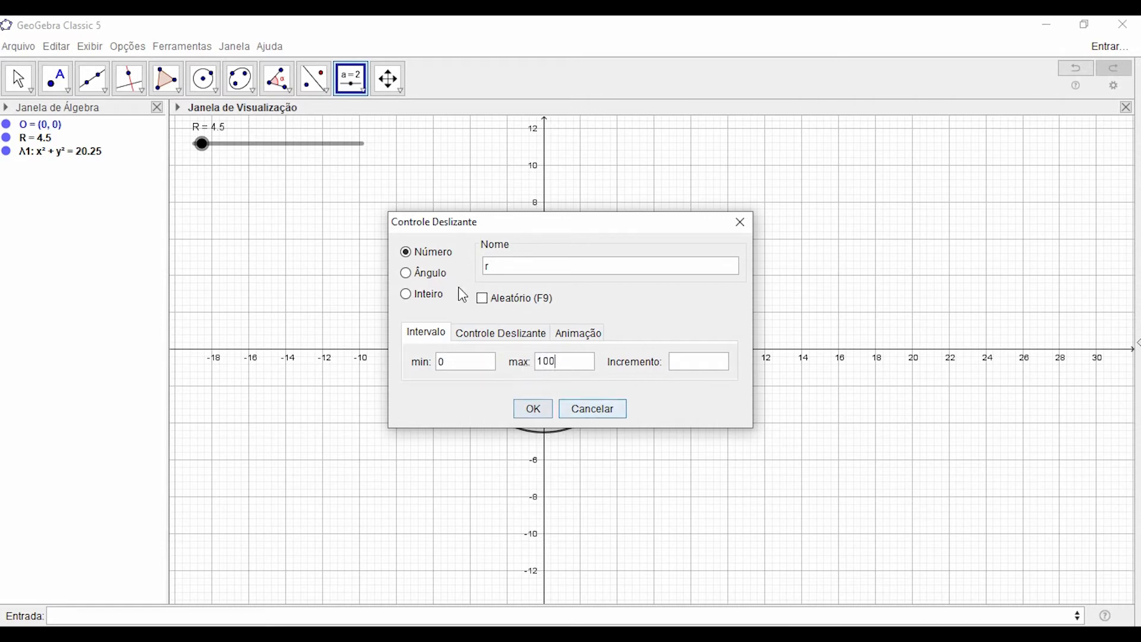
pyautogui.click(526, 412)
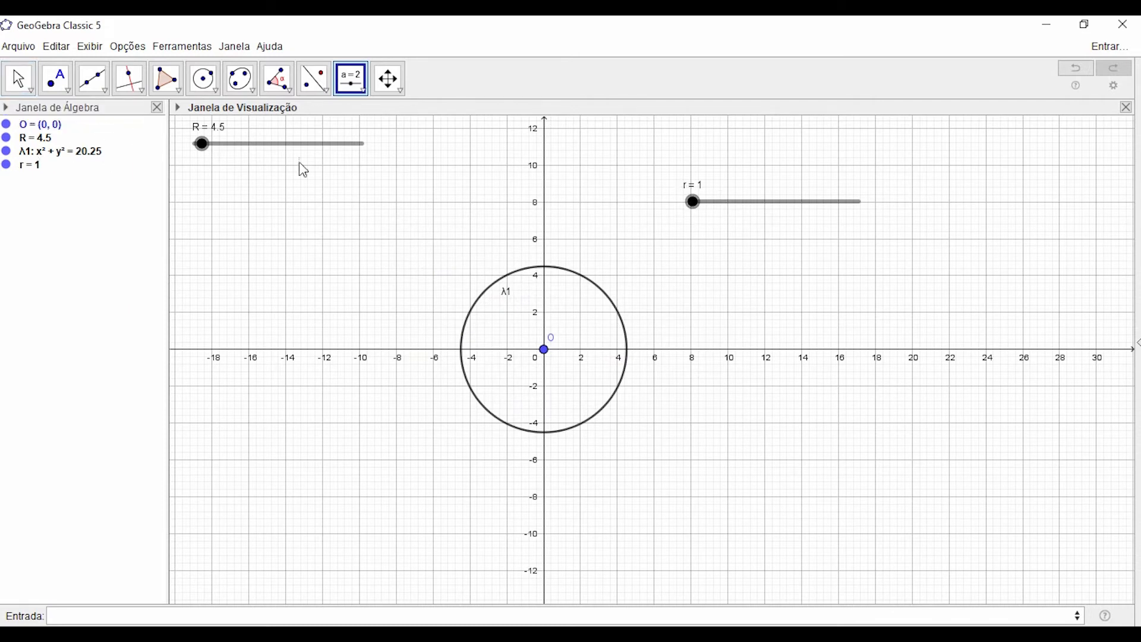
pyautogui.moveTo(695, 208); pyautogui.dragTo(624, 227)
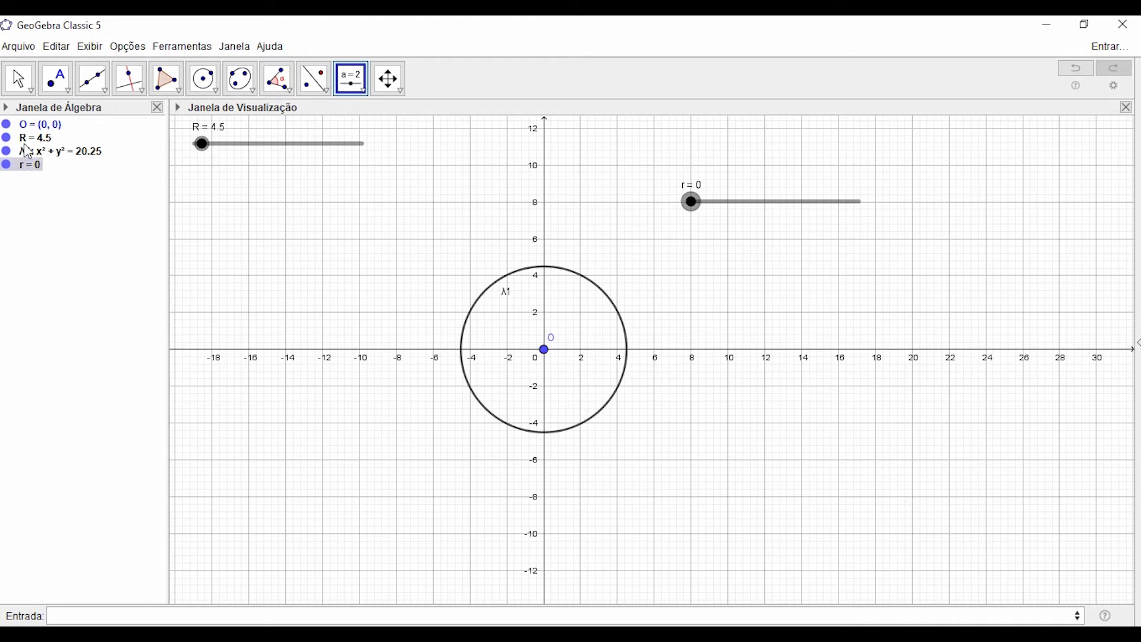
pyautogui.press('Escape')
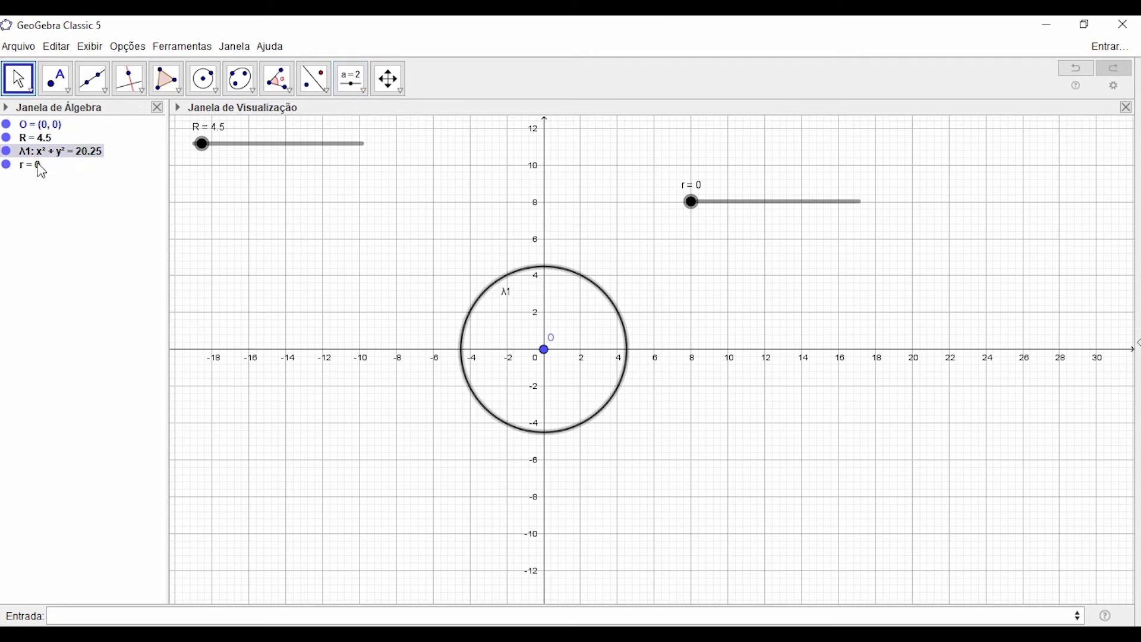
# Check the interval and other slider settings in the properties of number R
pyautogui.click(39, 136)
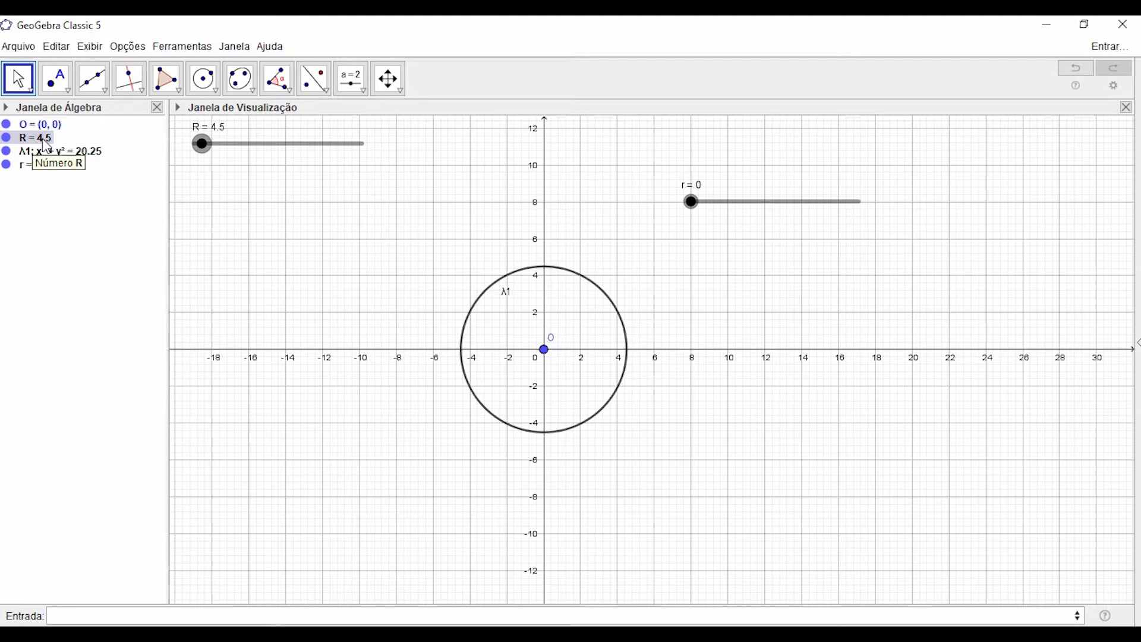
pyautogui.rightClick(46, 145)
pyautogui.click(125, 324)
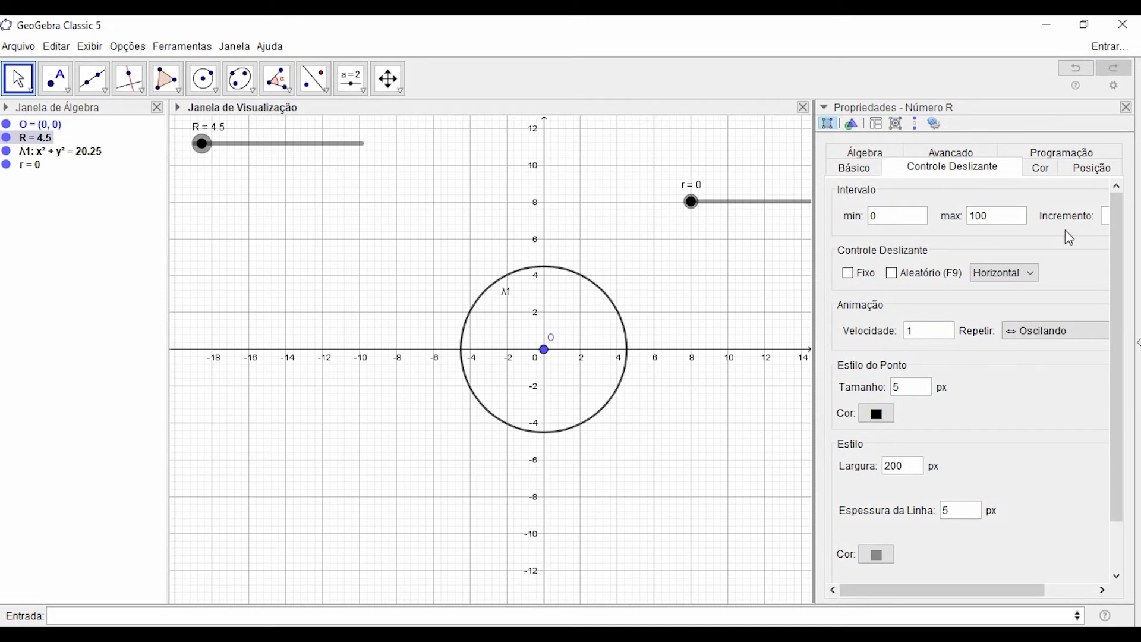
pyautogui.click(1125, 109)
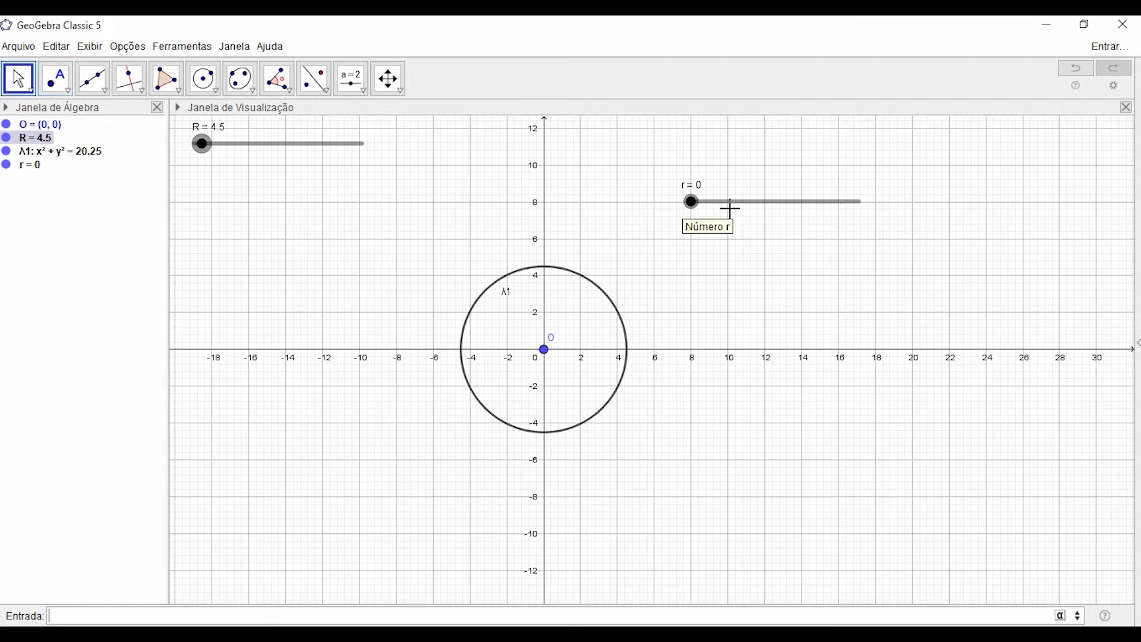
# Move slider r next to slider R so the two sit in one row
pyautogui.moveTo(731, 213); pyautogui.dragTo(433, 150)
pyautogui.doubleClick(430, 151)
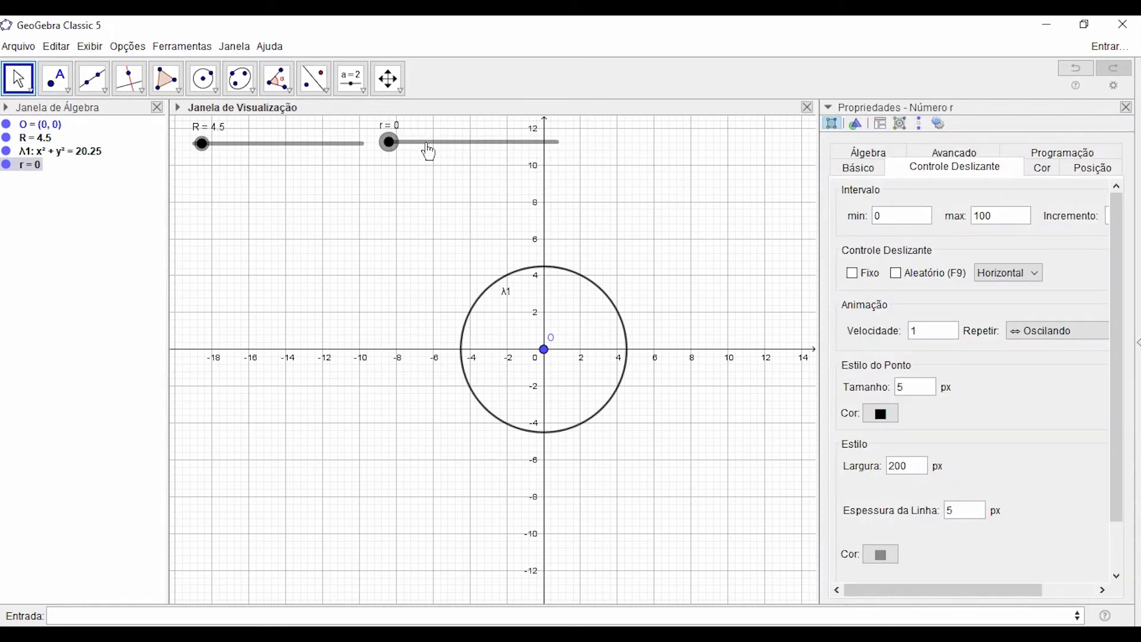
pyautogui.click(1125, 107)
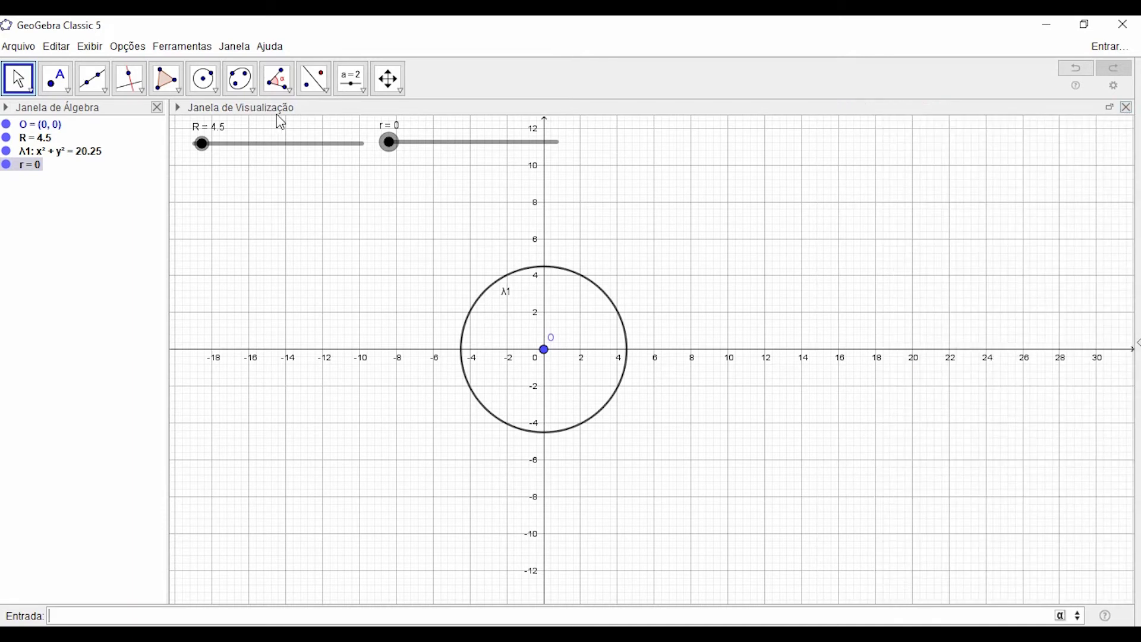
pyautogui.click(126, 218)
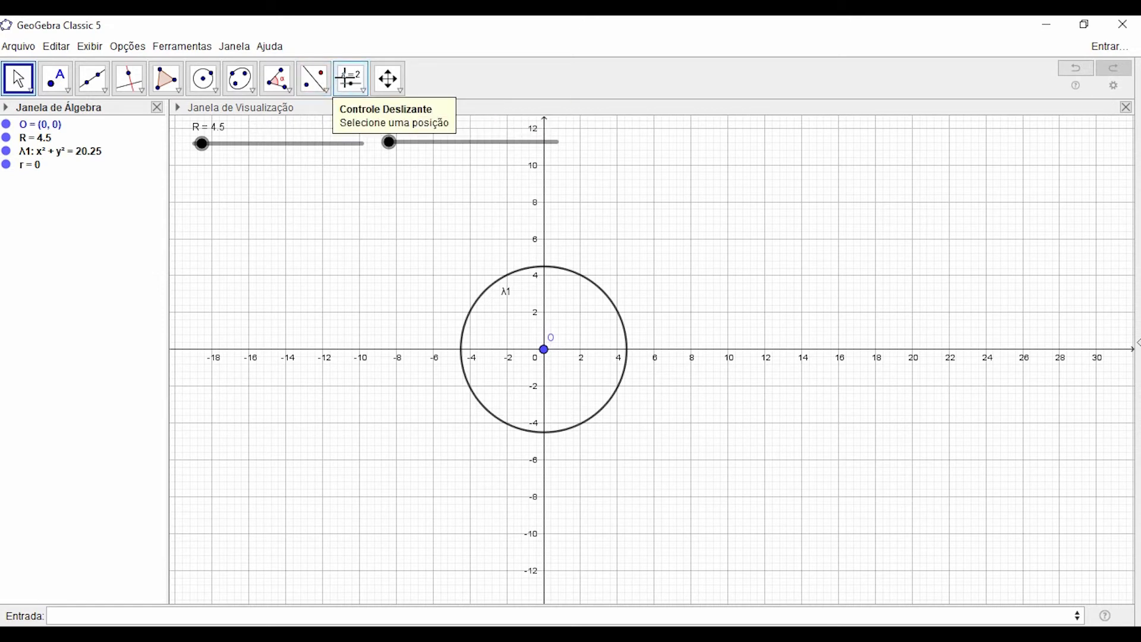
# Create a number slider named d with minimum 0 and maximum 100
pyautogui.click(351, 83)
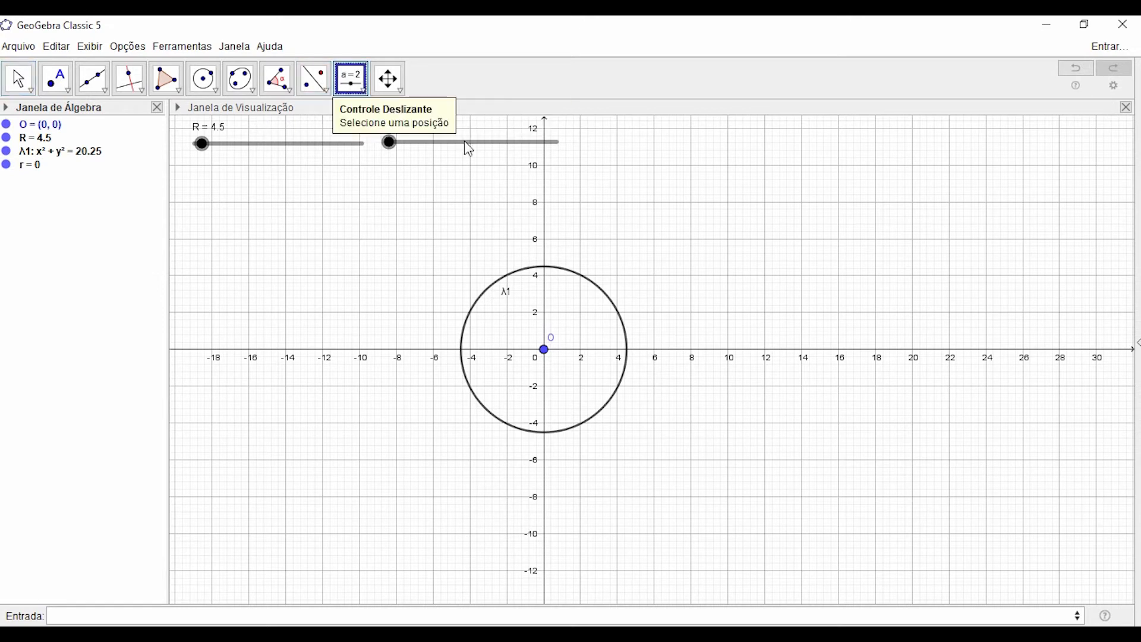
pyautogui.click(695, 220)
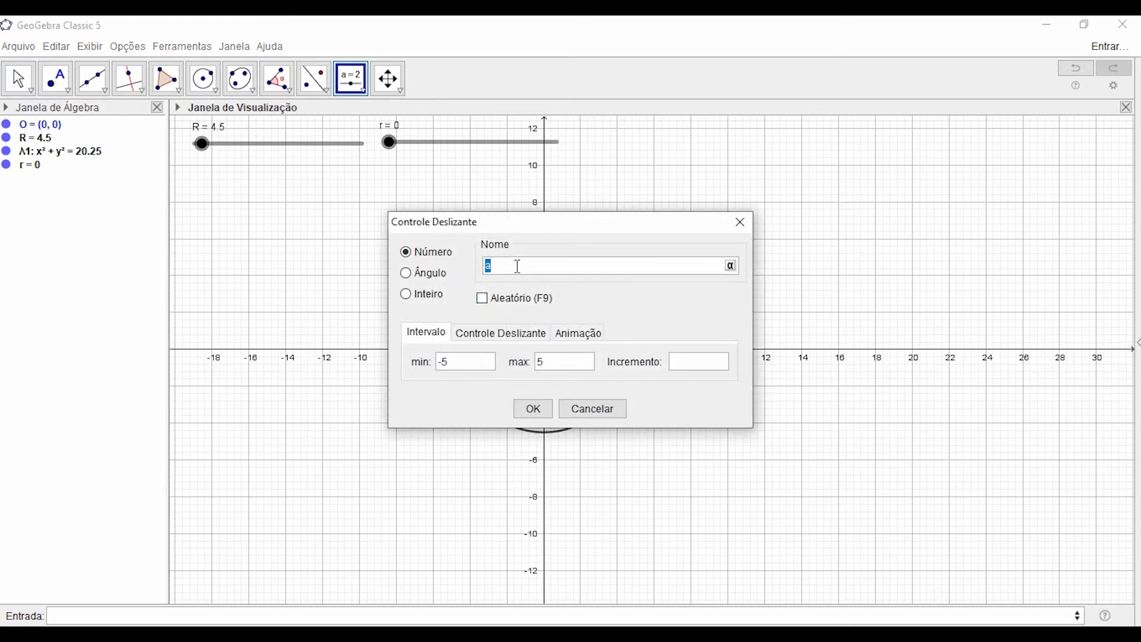
pyautogui.write('d')
pyautogui.click(455, 362)
pyautogui.write('0')
pyautogui.click(564, 366)
pyautogui.write('100')
pyautogui.click(534, 408)
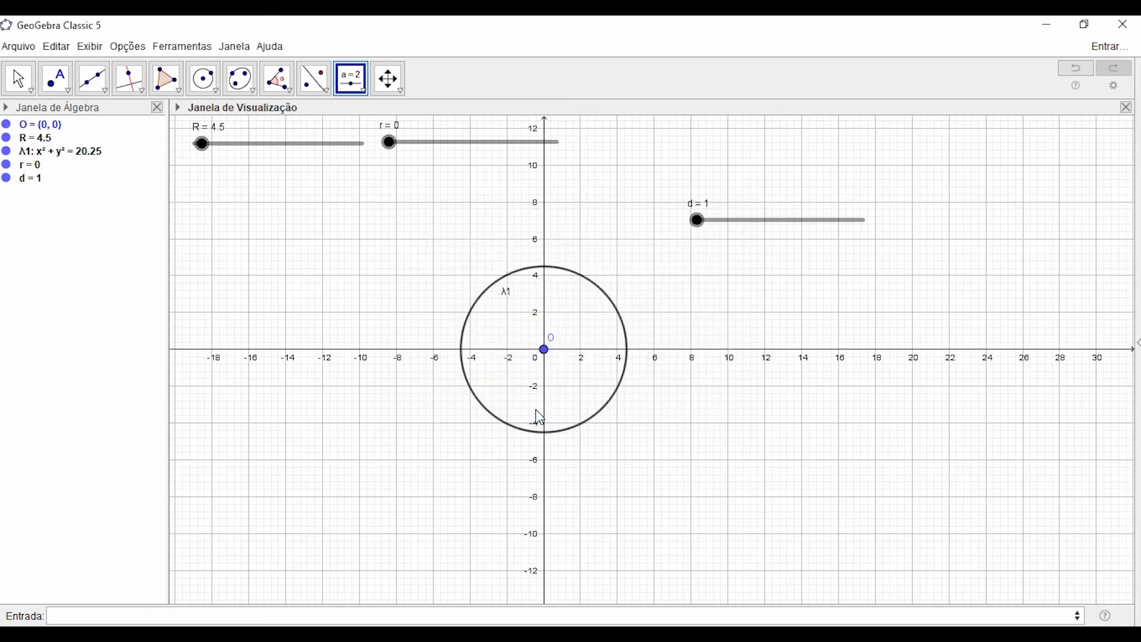
# Move slider d into the row of sliders, directly to the right of slider r
pyautogui.click(19, 79)
pyautogui.moveTo(769, 218); pyautogui.dragTo(692, 163)
pyautogui.moveTo(684, 151); pyautogui.dragTo(642, 151)
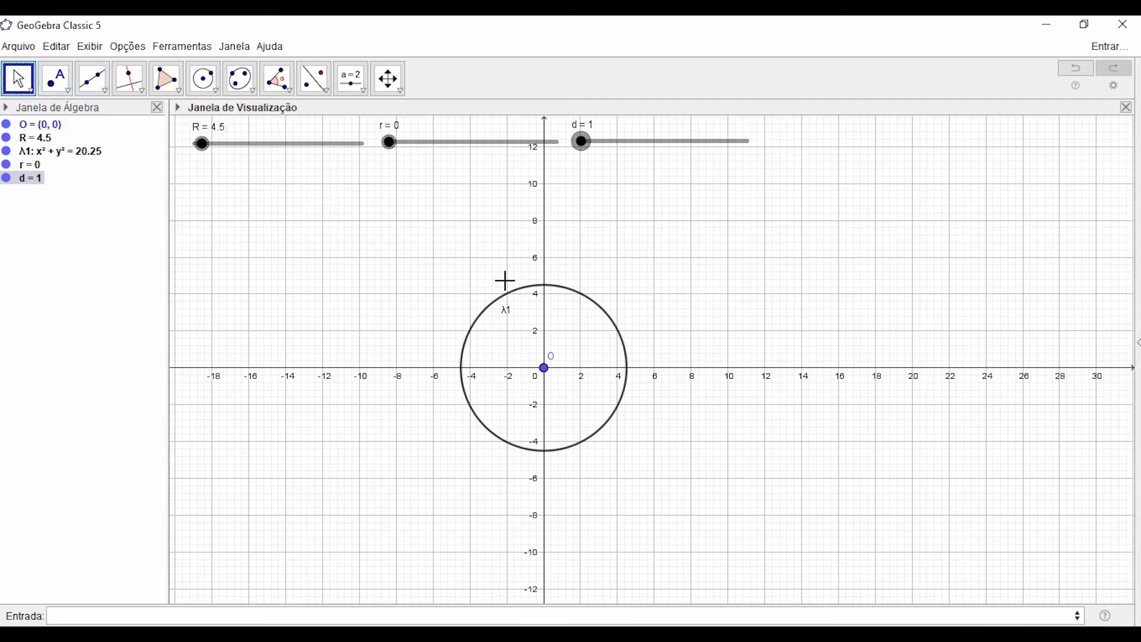
# Set up a new number slider named t with minimum 0 and maximum 200, and enter its increment
pyautogui.click(355, 85)
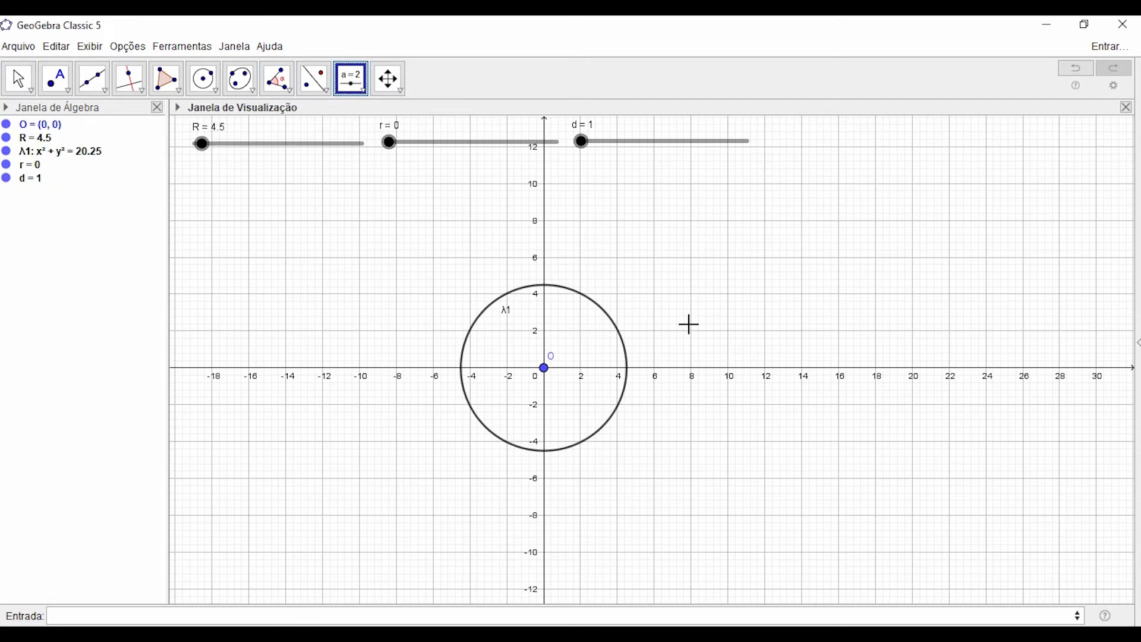
pyautogui.click(694, 247)
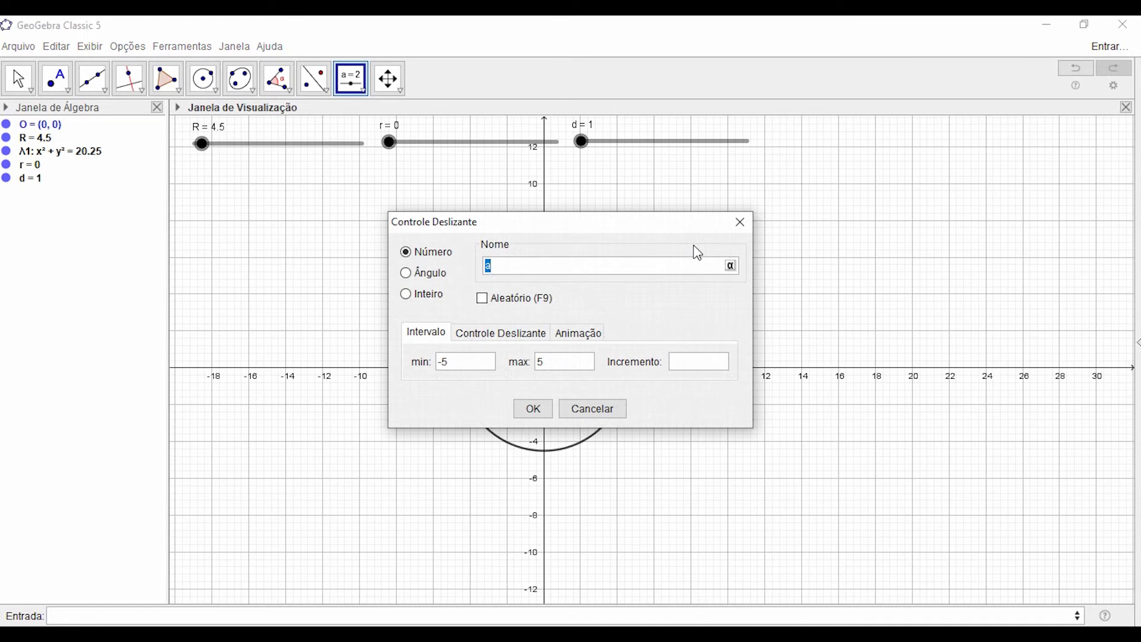
pyautogui.write('t')
pyautogui.click(485, 363)
pyautogui.moveTo(484, 363); pyautogui.dragTo(416, 362)
pyautogui.write('0')
pyautogui.moveTo(580, 359); pyautogui.dragTo(481, 364)
pyautogui.write('200')
pyautogui.click(683, 363)
pyautogui.write('0')
# Set slider t's animation speed to 0.1 with Crescente repetition and create the slider
pyautogui.click(590, 335)
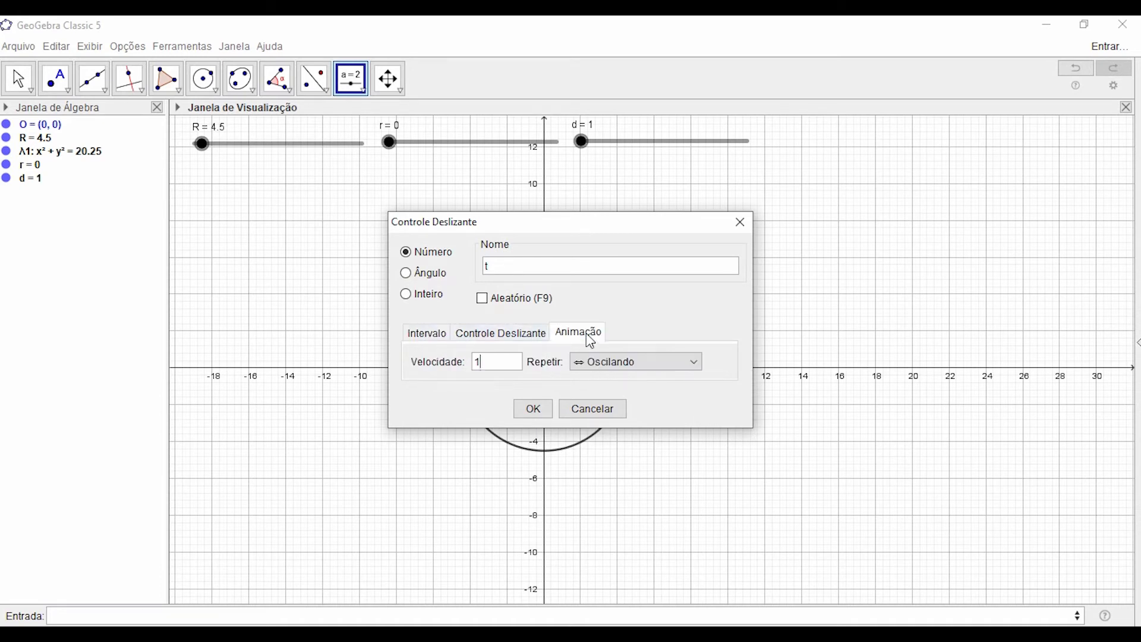
pyautogui.doubleClick(479, 361)
pyautogui.write('0,1')
pyautogui.click(628, 362)
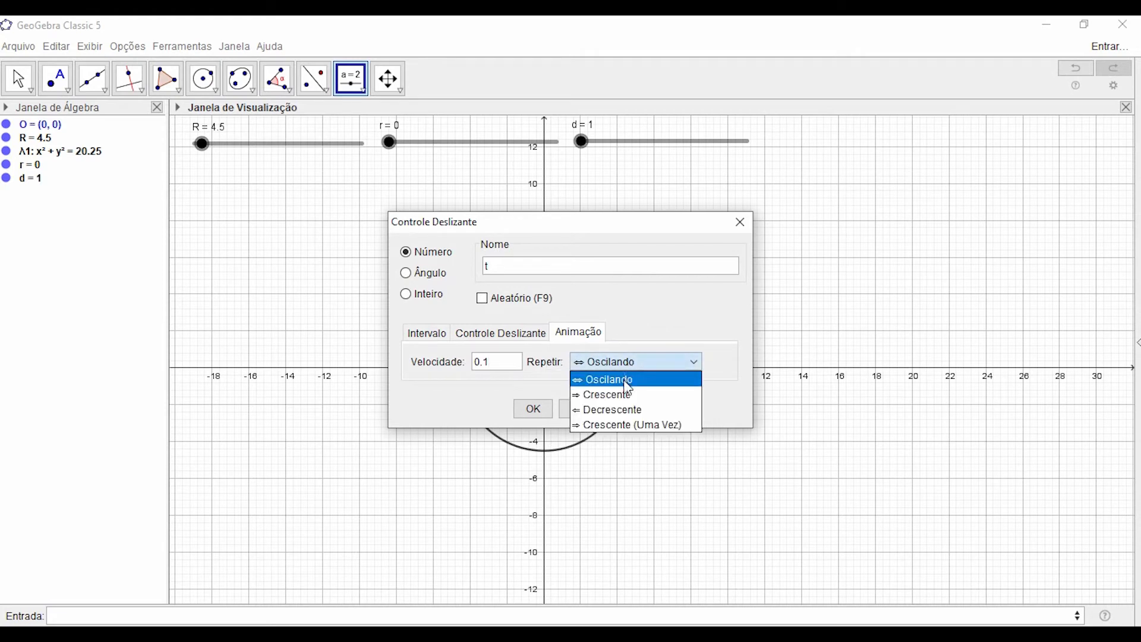
pyautogui.click(610, 397)
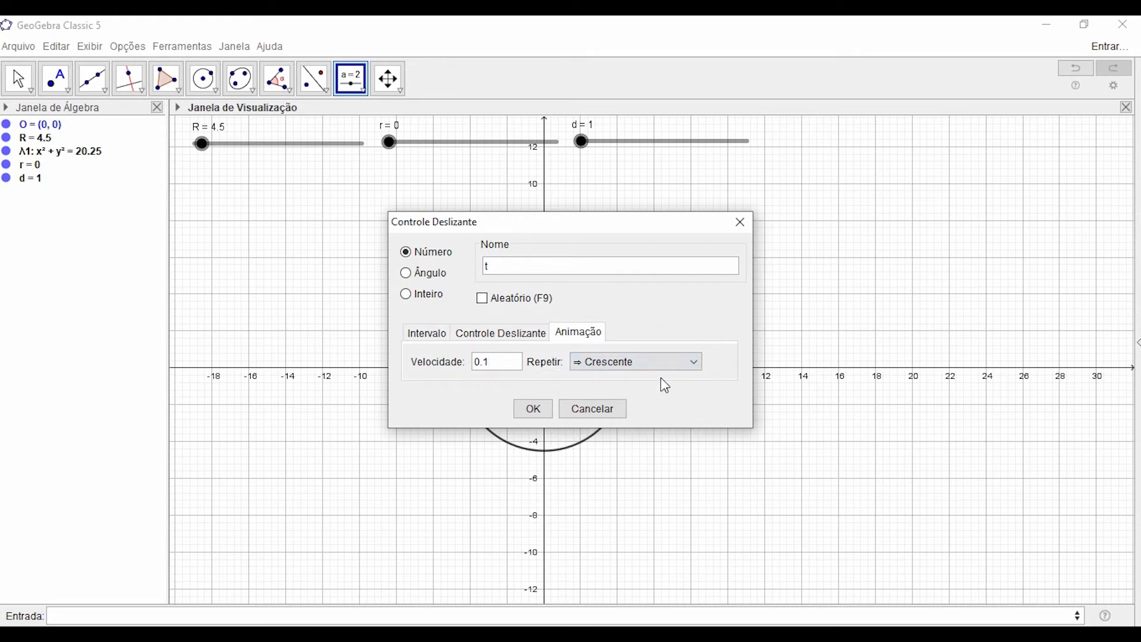
pyautogui.click(533, 409)
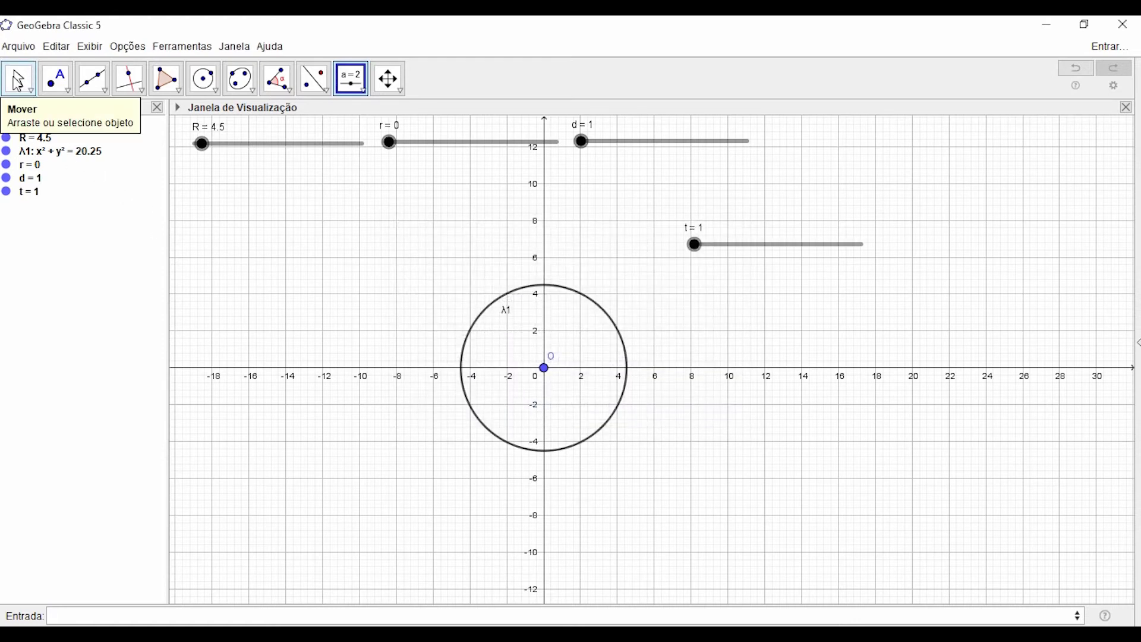
# Move slider t into the row of sliders, directly to the right of slider d
pyautogui.click(18, 79)
pyautogui.moveTo(736, 255); pyautogui.dragTo(884, 147)
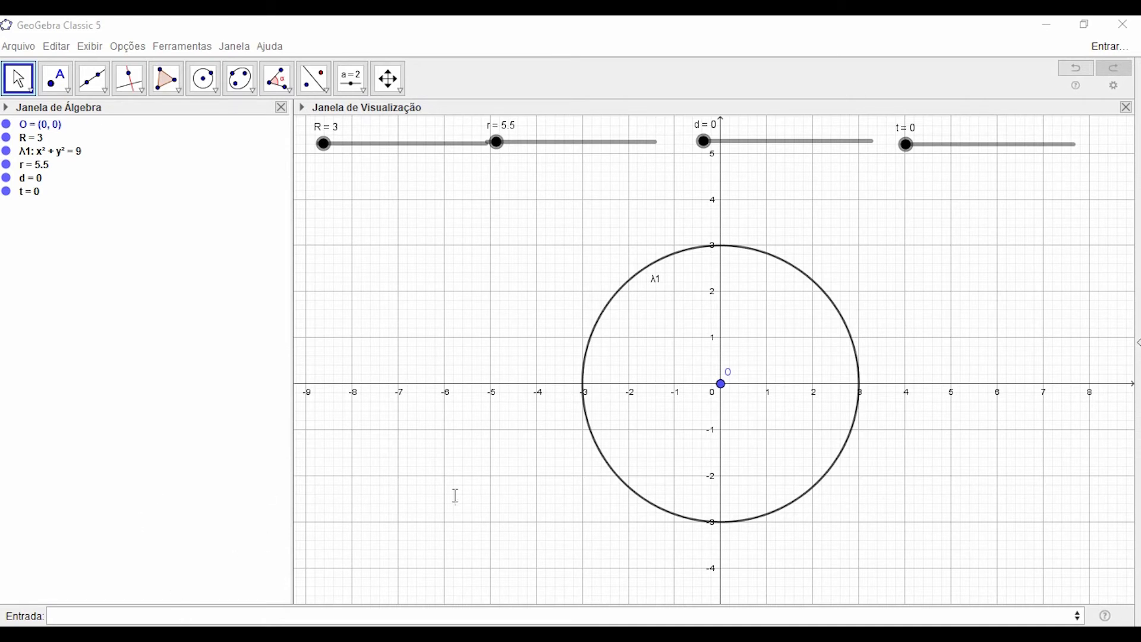
# Define the function f(x)=(R-r)*cos(x)+d*cos(((R-r)/r)*x)
pyautogui.click(63, 612)
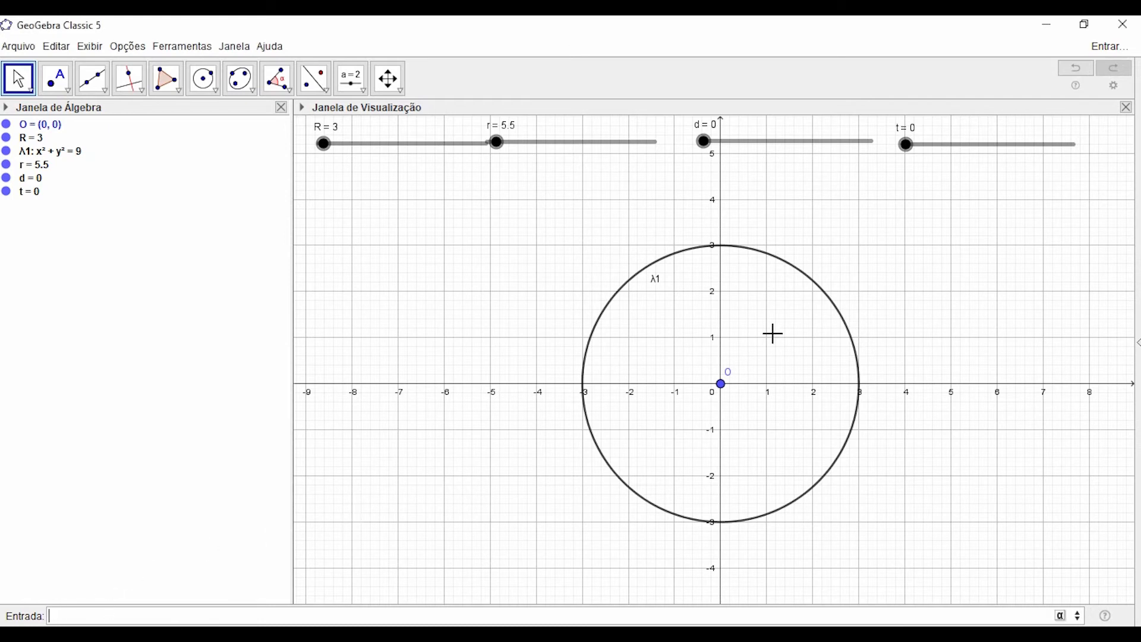
pyautogui.write('f(x')
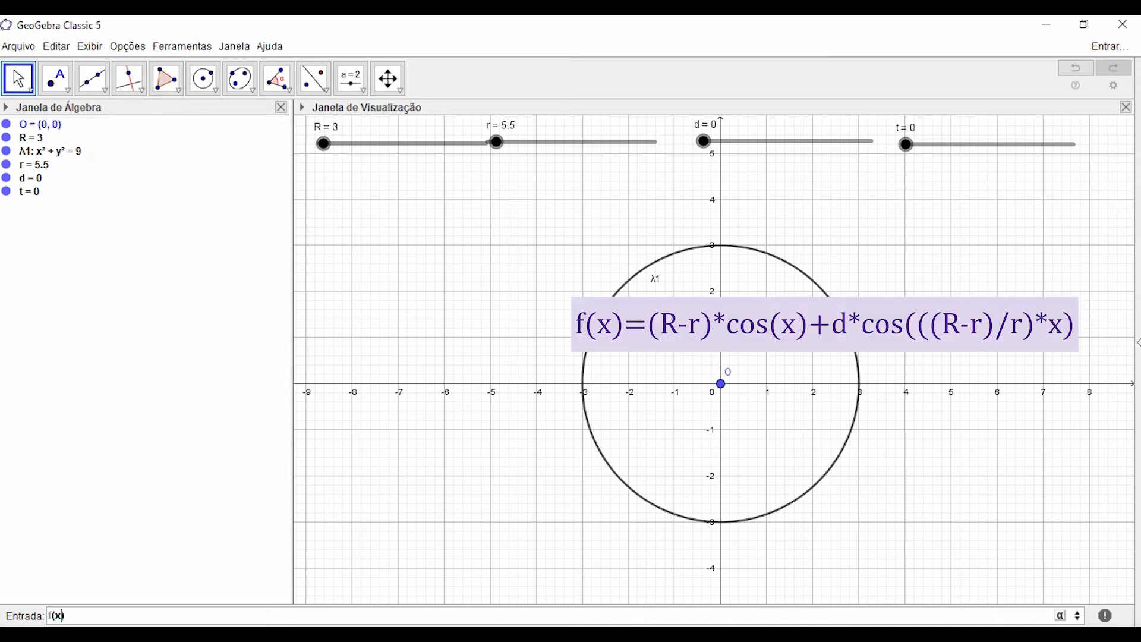
pyautogui.press('Right')
pyautogui.write('=(R')
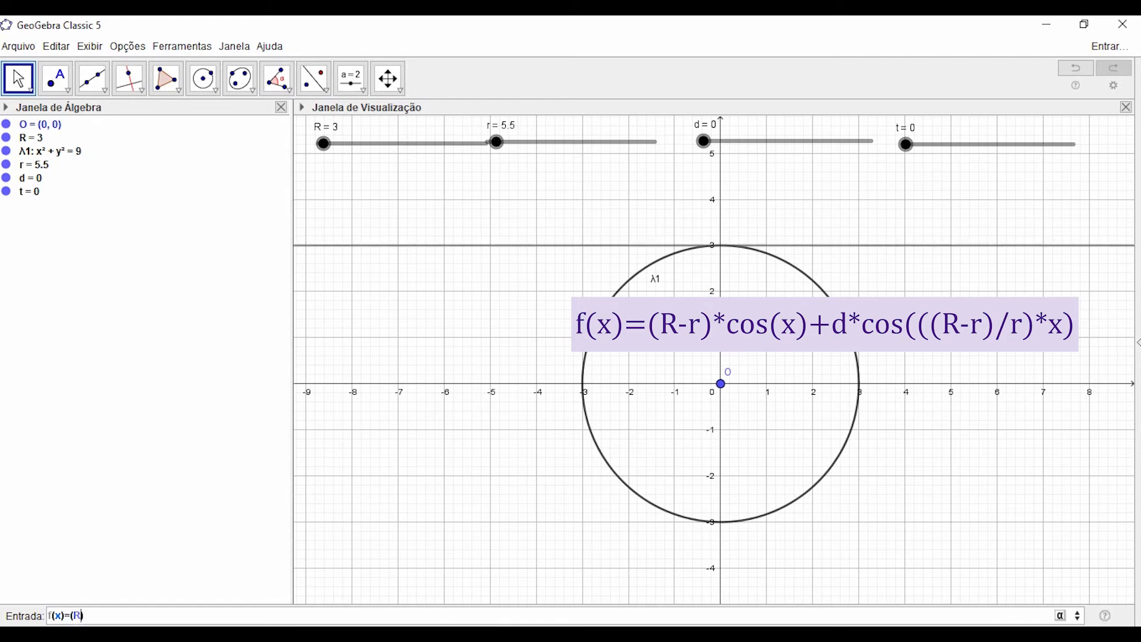
pyautogui.write('-r')
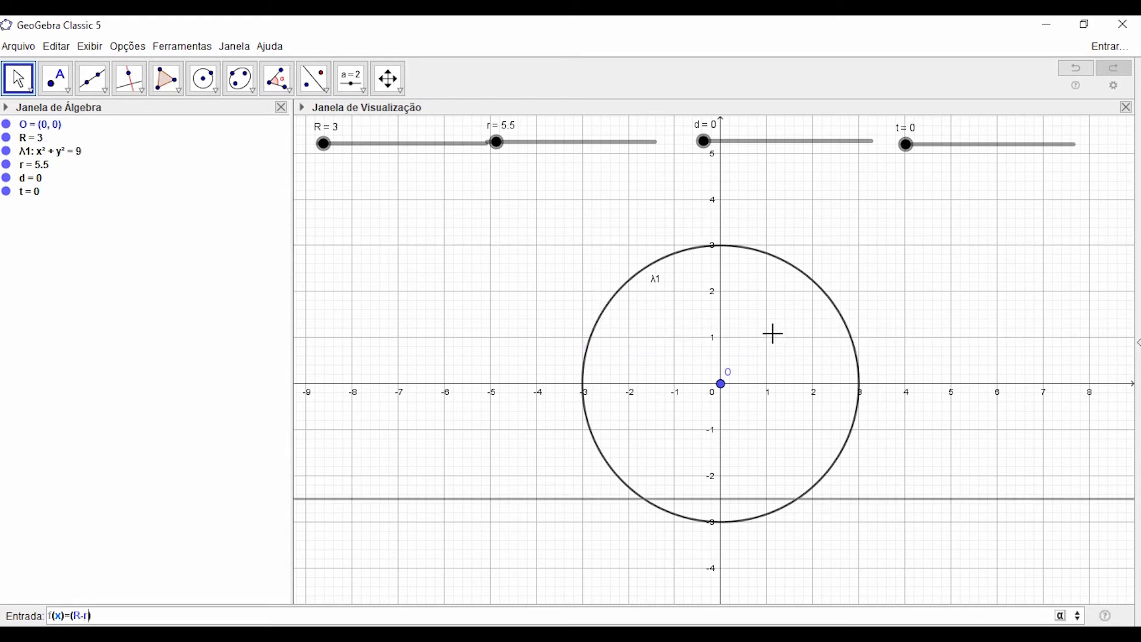
pyautogui.write(')*cos')
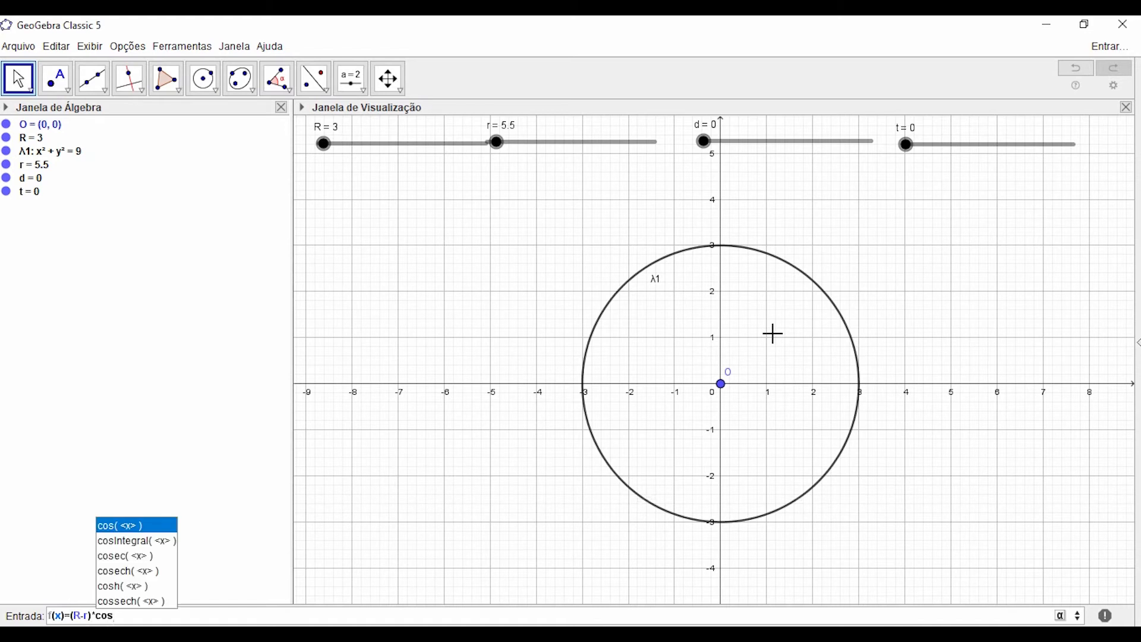
pyautogui.write('(')
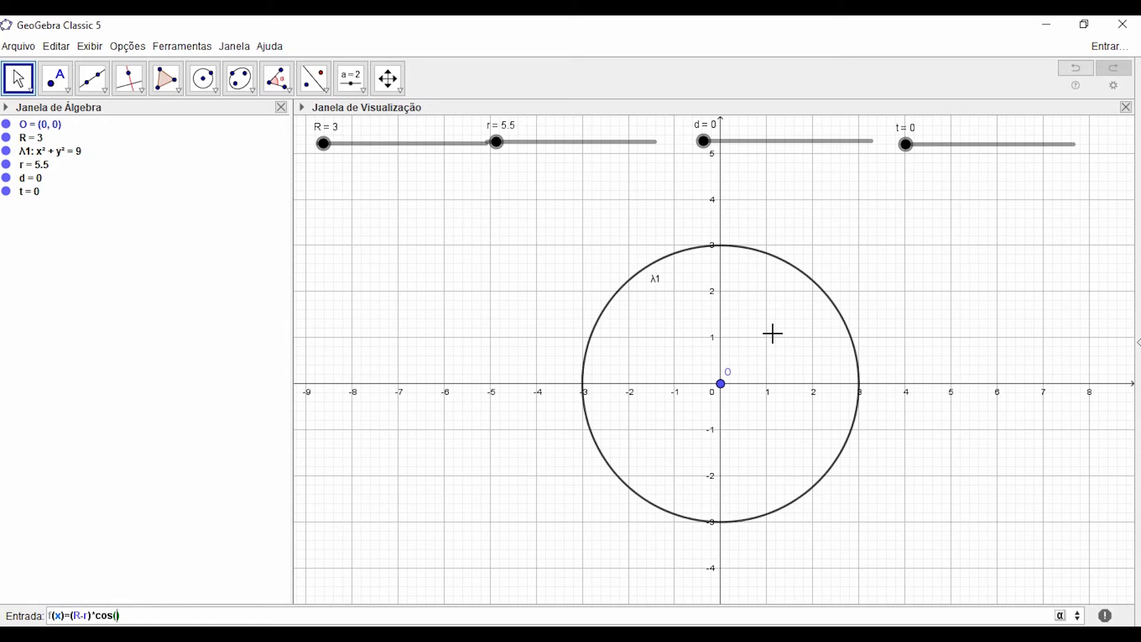
pyautogui.write('x)')
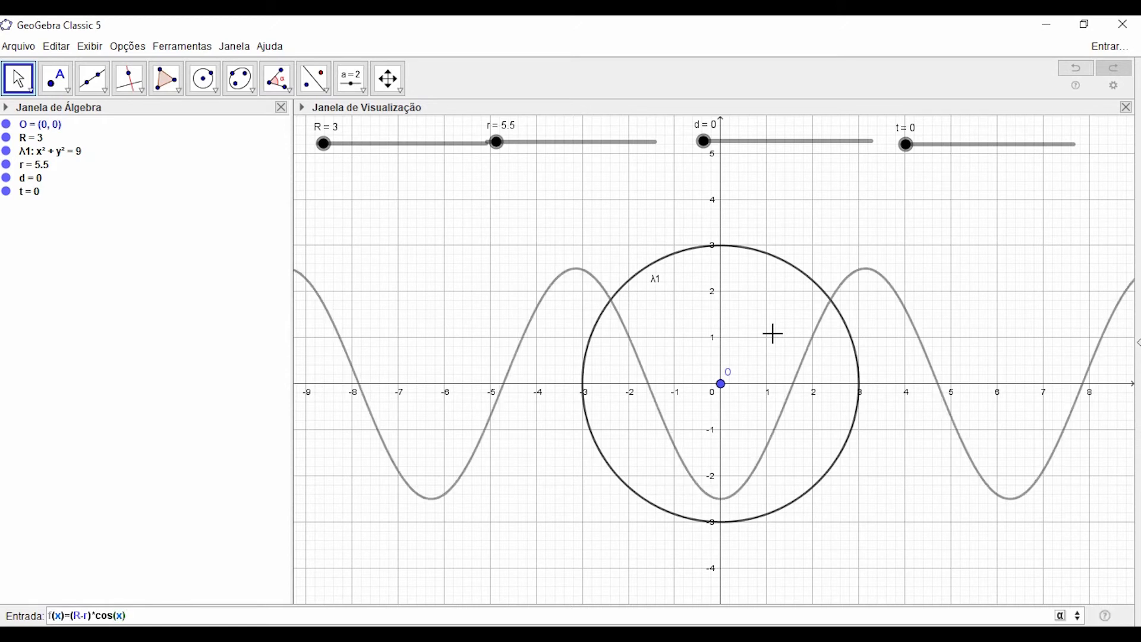
pyautogui.write('+d*cos')
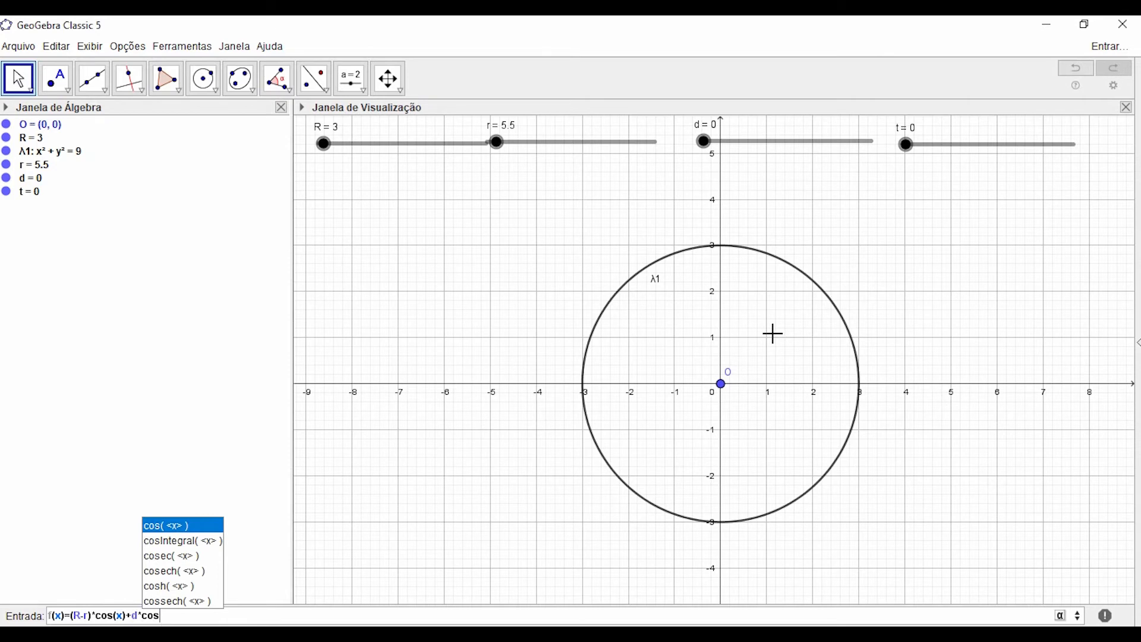
pyautogui.write('(')
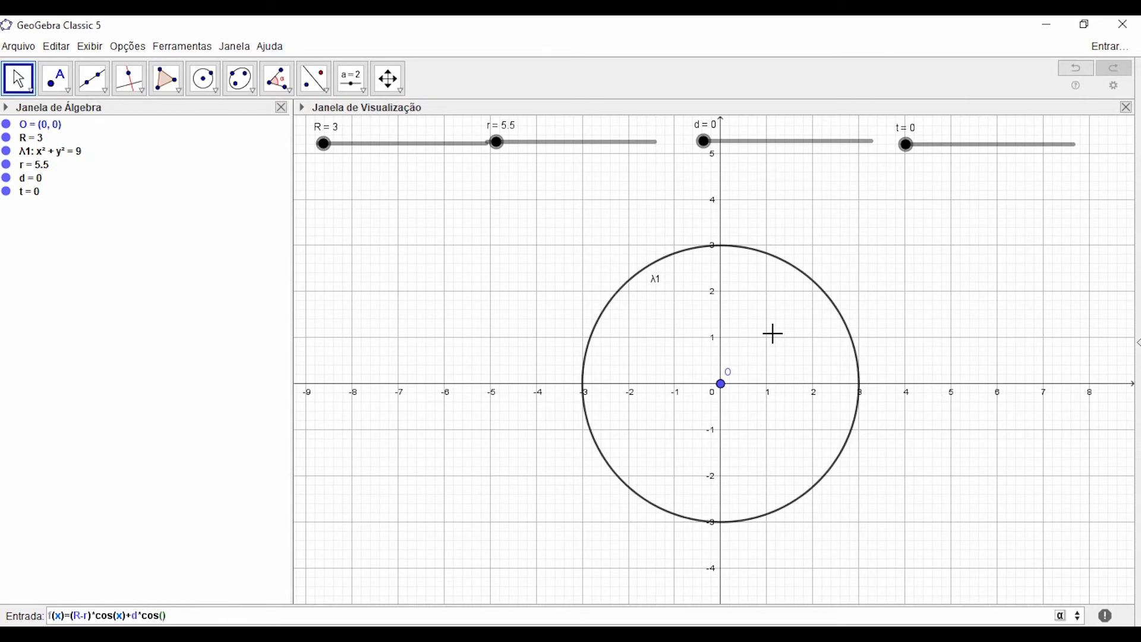
pyautogui.write('((')
pyautogui.press('Left')
pyautogui.write('(R-r')
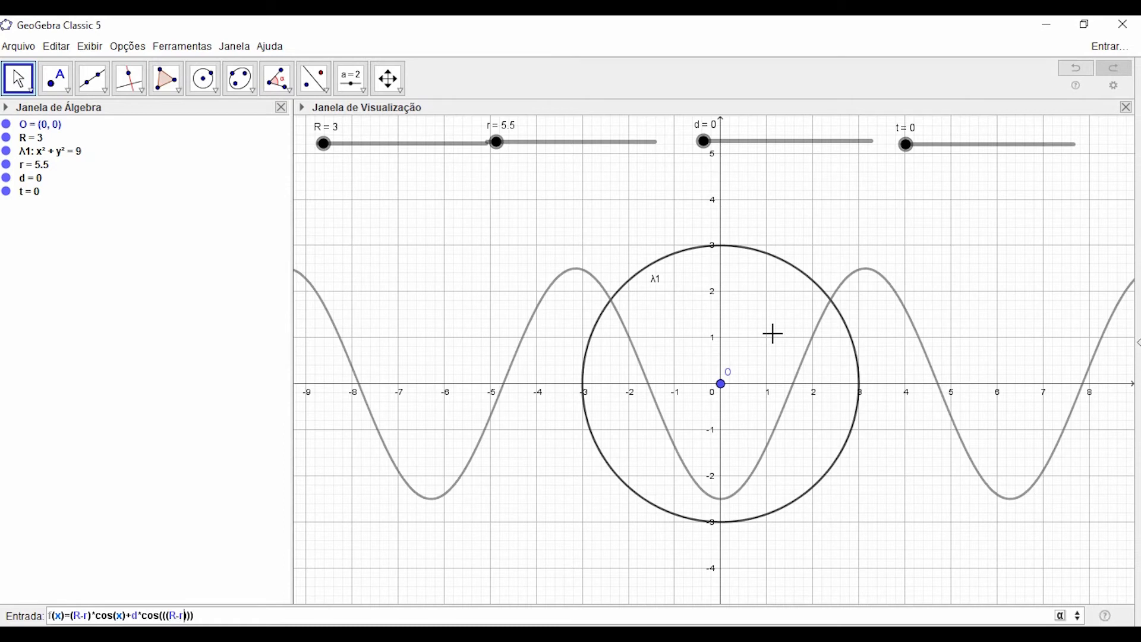
pyautogui.press('Right')
pyautogui.write('/r')
pyautogui.press('Right')
pyautogui.write('*x')
pyautogui.press('Return')
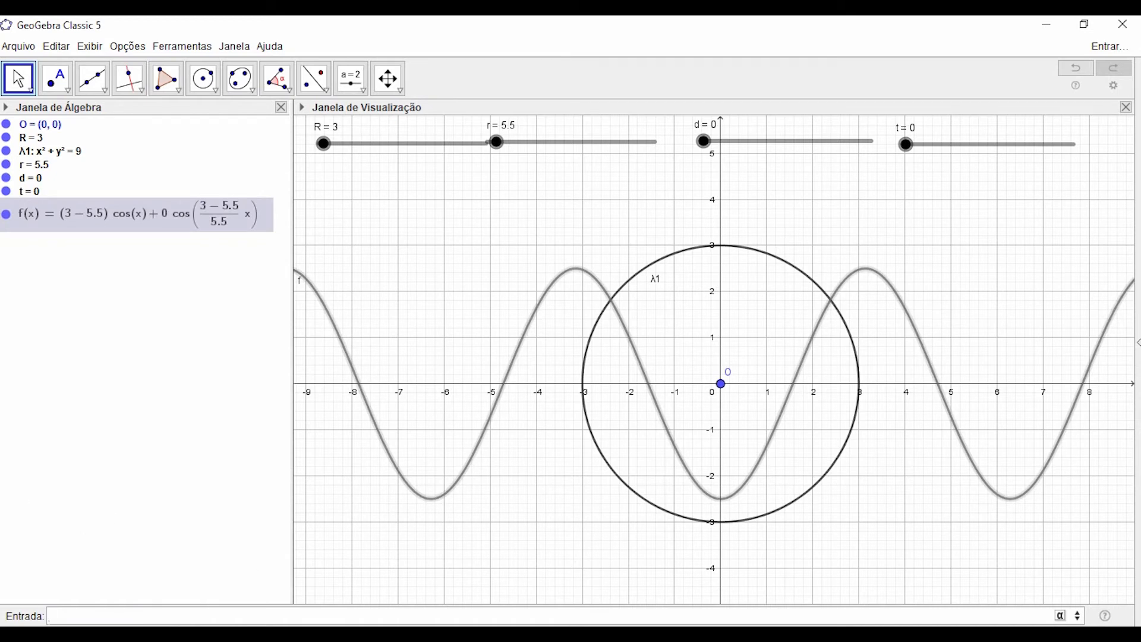
# Define the function g(x)=(R-r)*sen(x)-d*sen(((R-r)/r)*x)
pyautogui.click(98, 324)
pyautogui.click(280, 617)
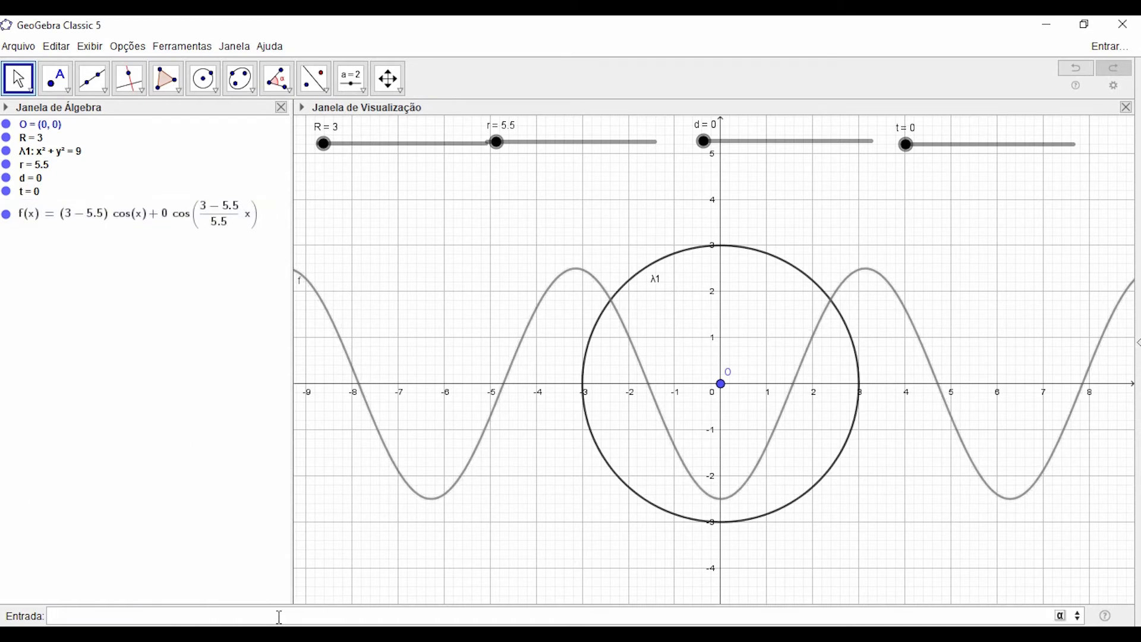
pyautogui.write('g')
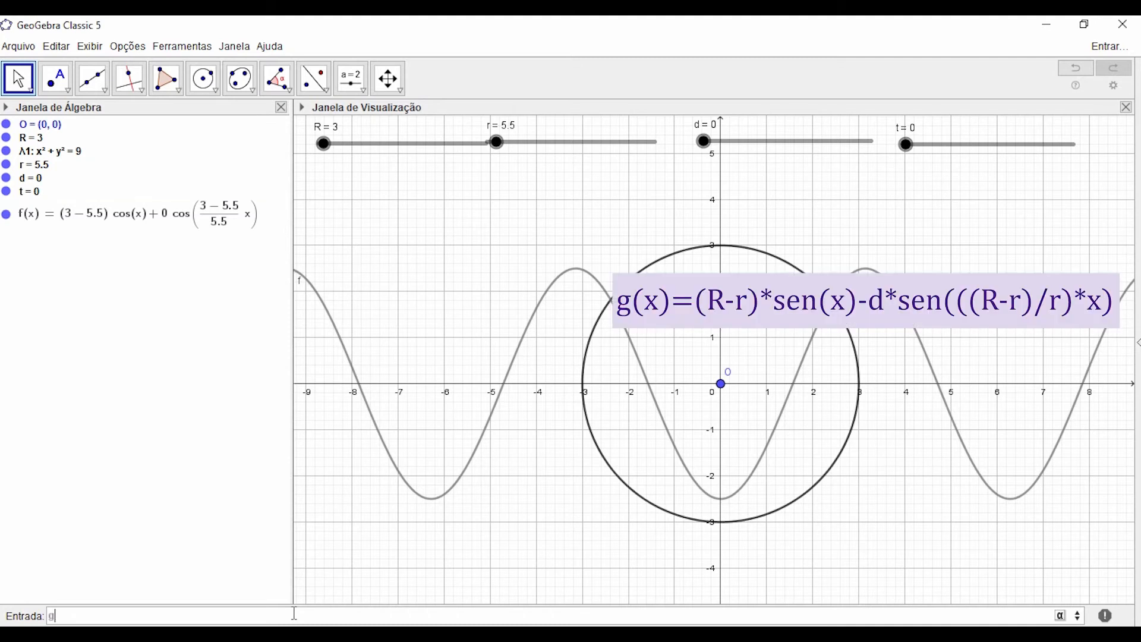
pyautogui.write('(x=')
pyautogui.press('BackSpace')
pyautogui.press('Right')
pyautogui.write('=(')
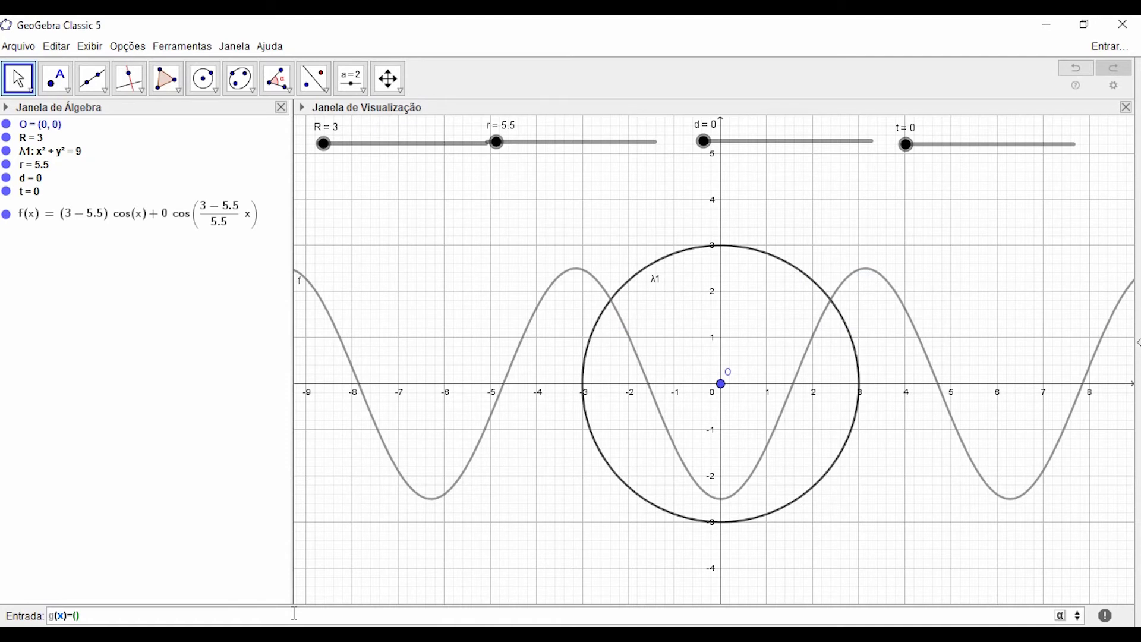
pyautogui.write('R-')
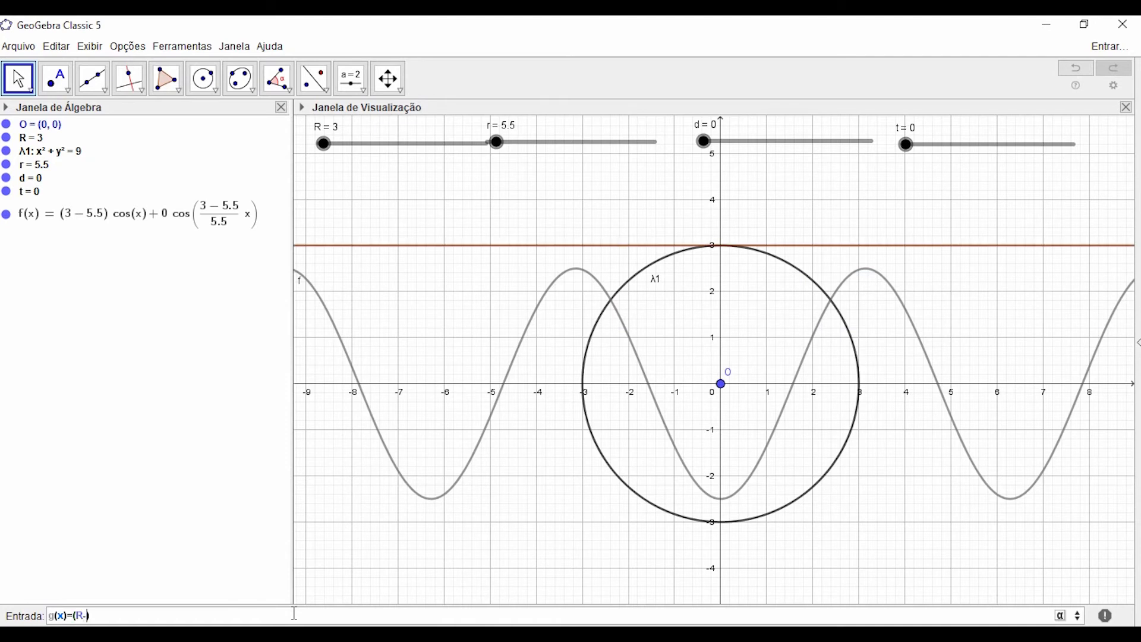
pyautogui.write('r')
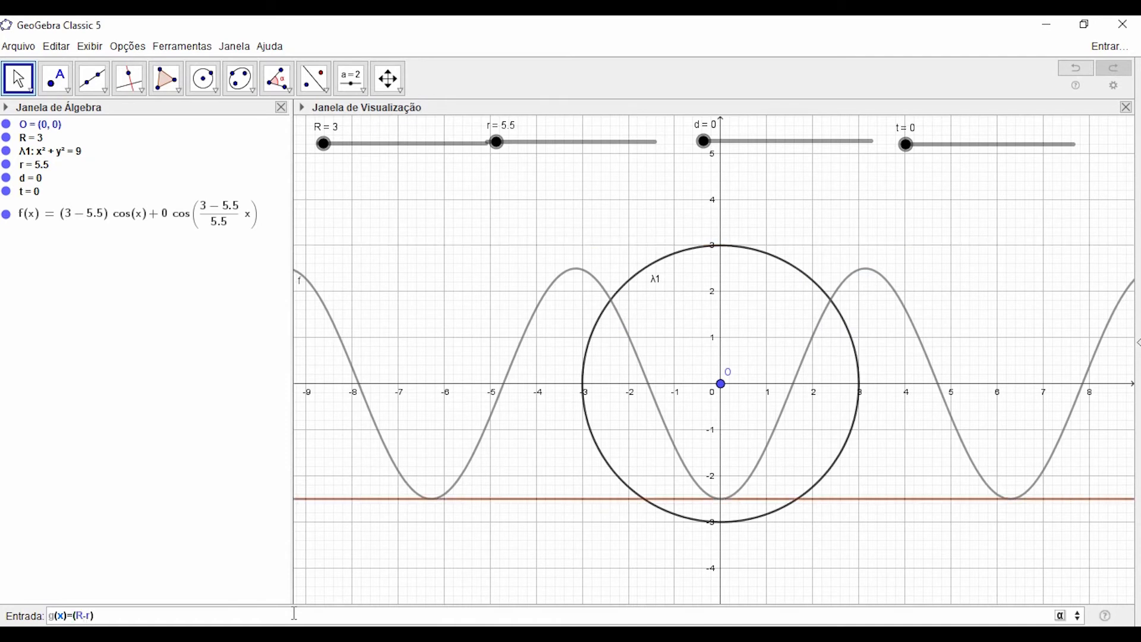
pyautogui.press('Right')
pyautogui.write('*sen()')
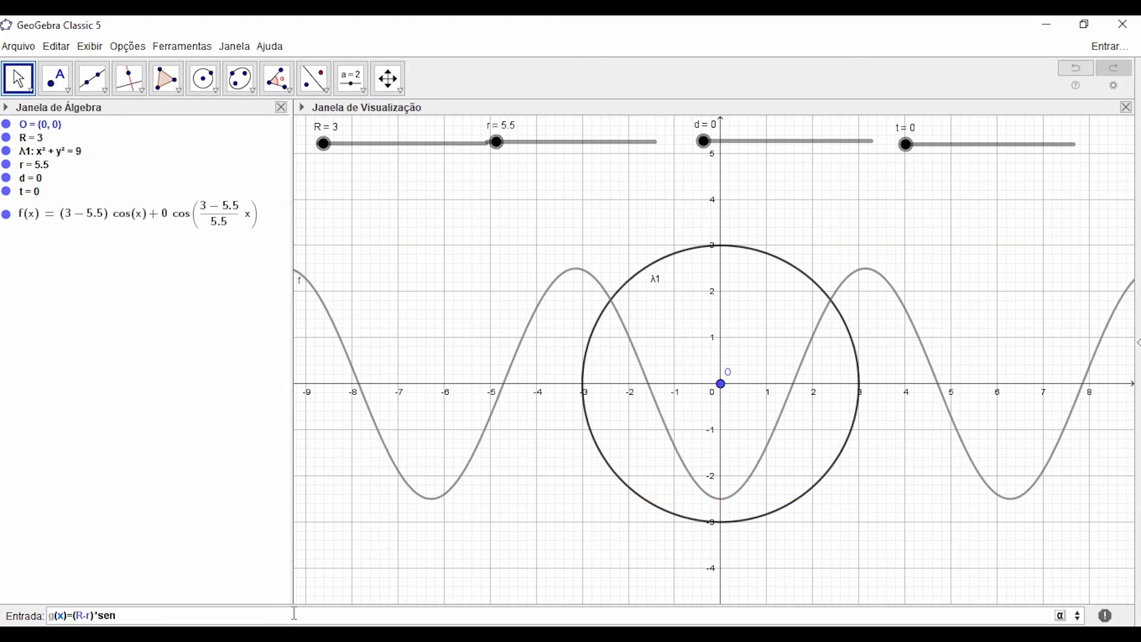
pyautogui.write('x')
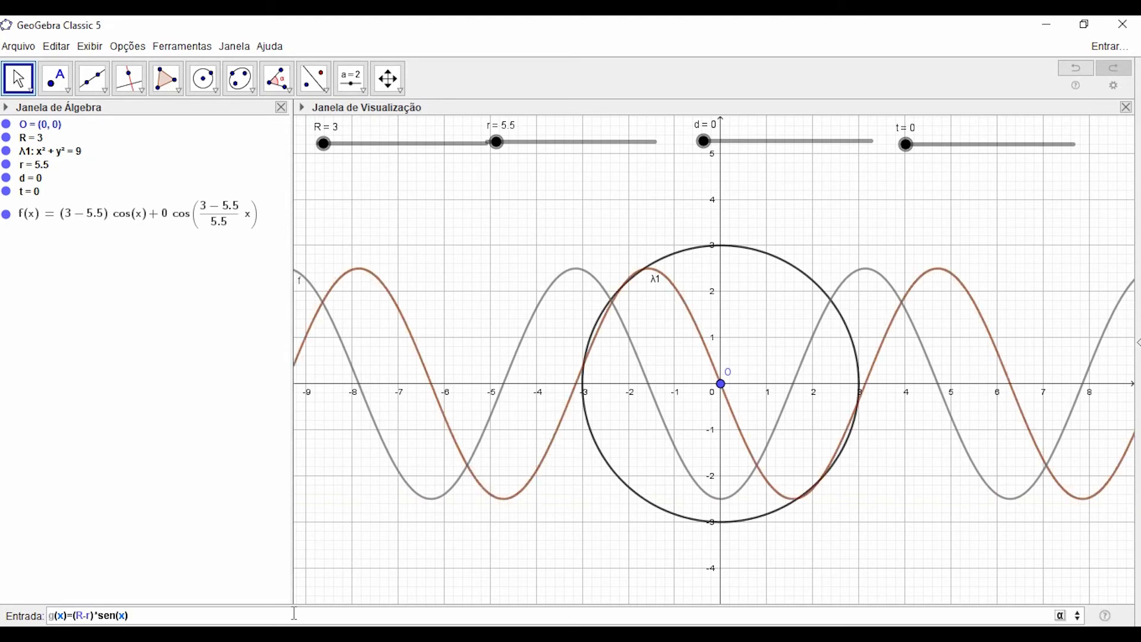
pyautogui.press('Right')
pyautogui.write('-d*sen')
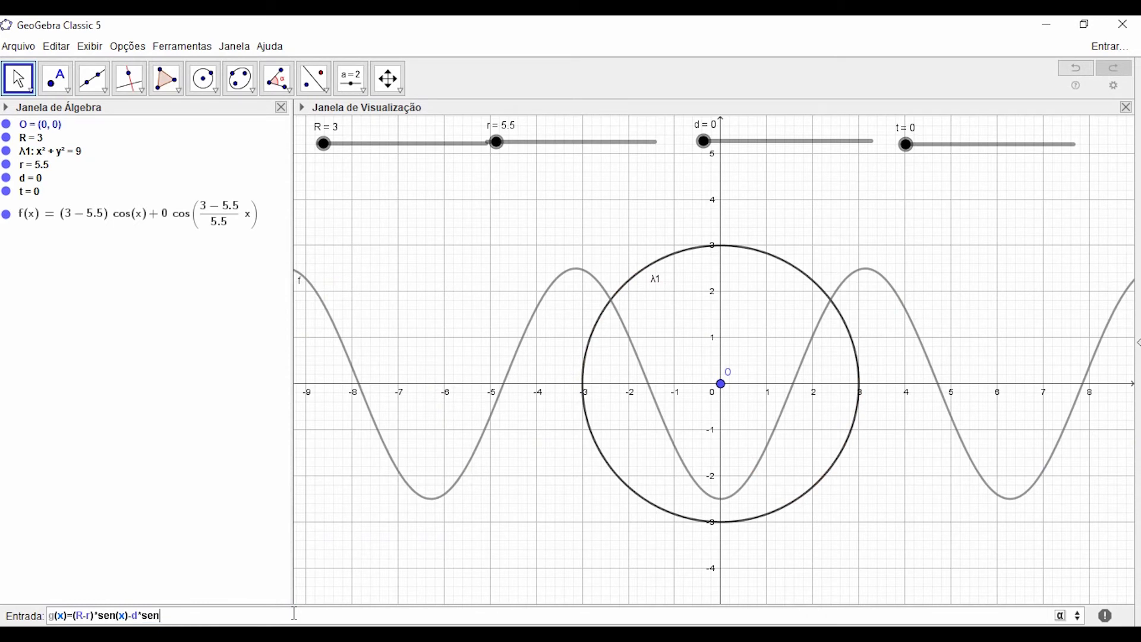
pyautogui.write('(')
pyautogui.write('(')
pyautogui.write('R-')
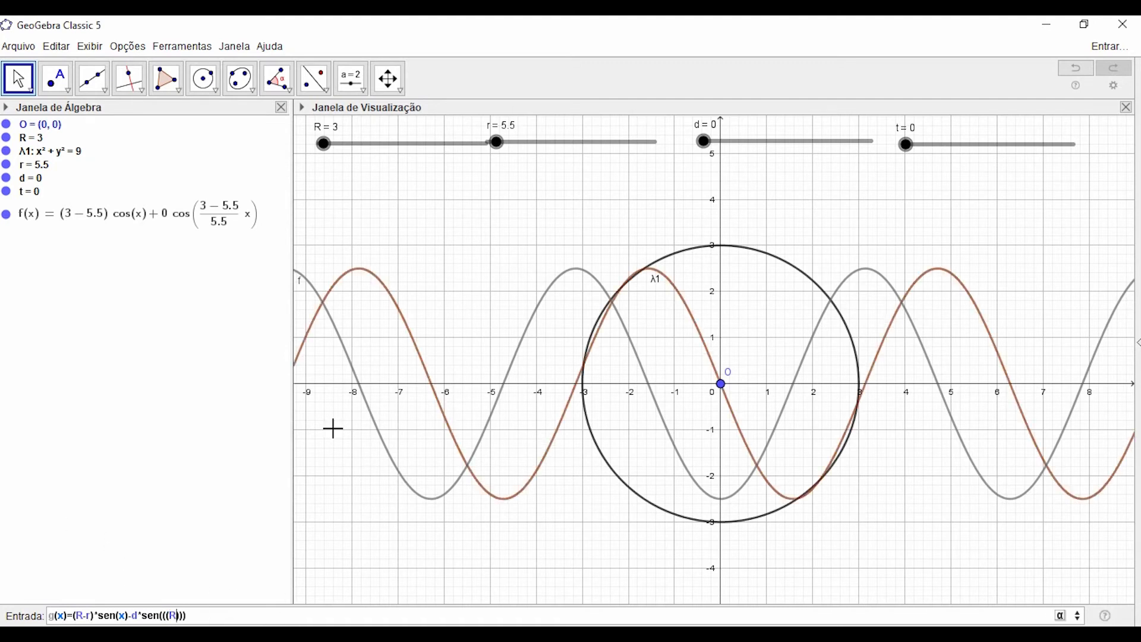
pyautogui.write('r)')
pyautogui.write(')')
pyautogui.write('/r)*x')
pyautogui.press('Return')
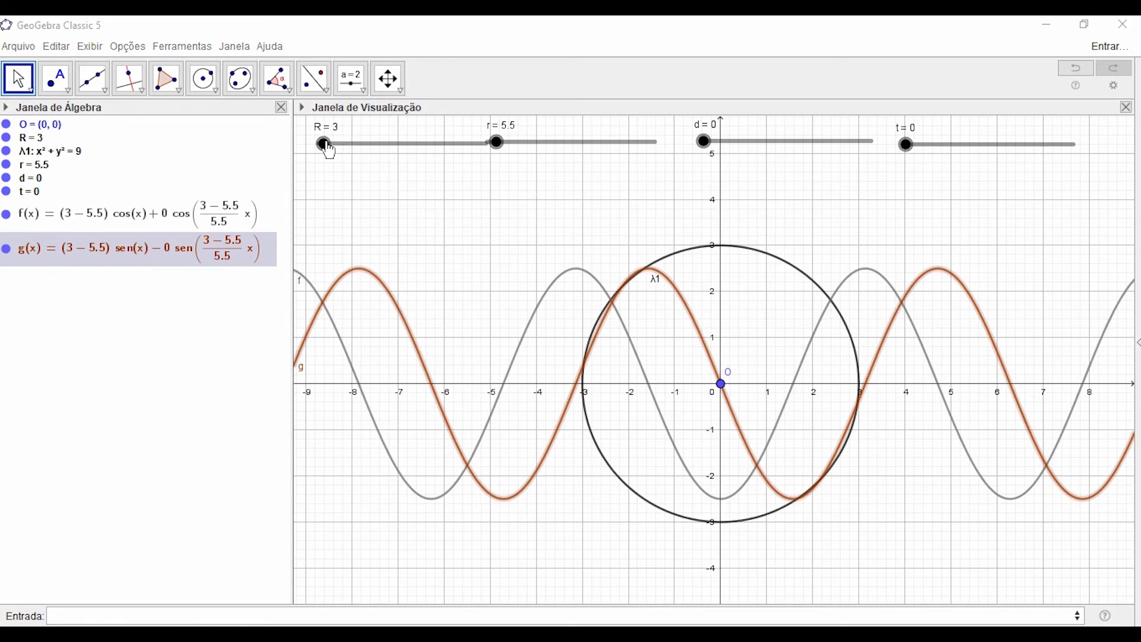
# Set slider R to 3.5 and keep slider r at 5.5
pyautogui.moveTo(326, 144)
pyautogui.mouseDown()
pyautogui.moveTo(336, 145)
pyautogui.moveTo(325, 145)
pyautogui.mouseUp()
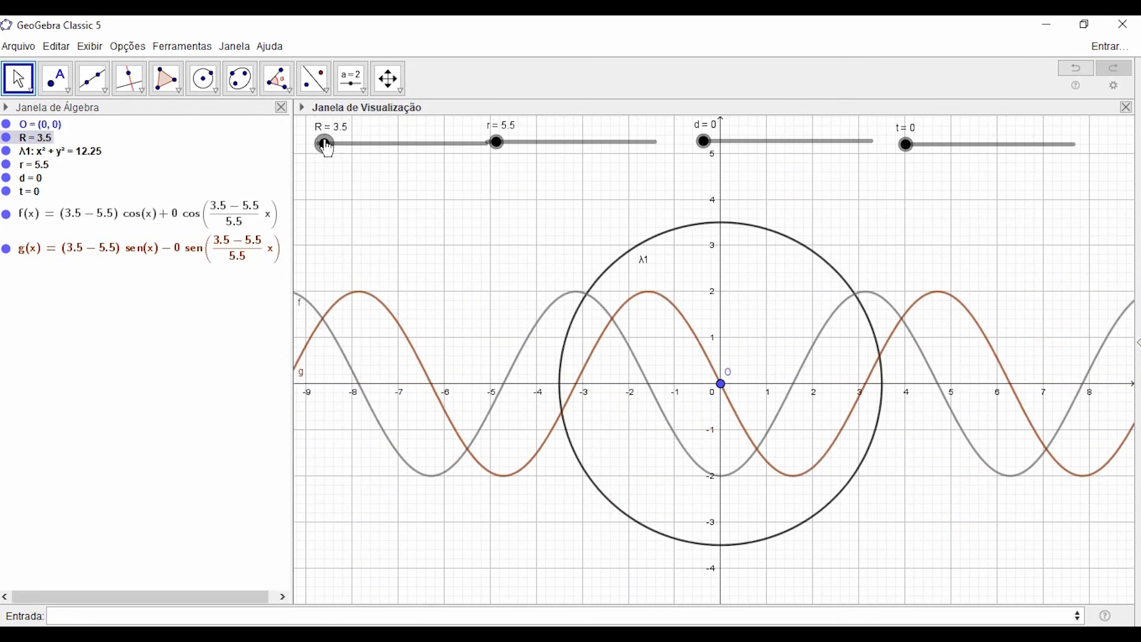
pyautogui.moveTo(497, 144)
pyautogui.mouseDown()
pyautogui.moveTo(513, 151)
pyautogui.moveTo(497, 148)
pyautogui.mouseUp()
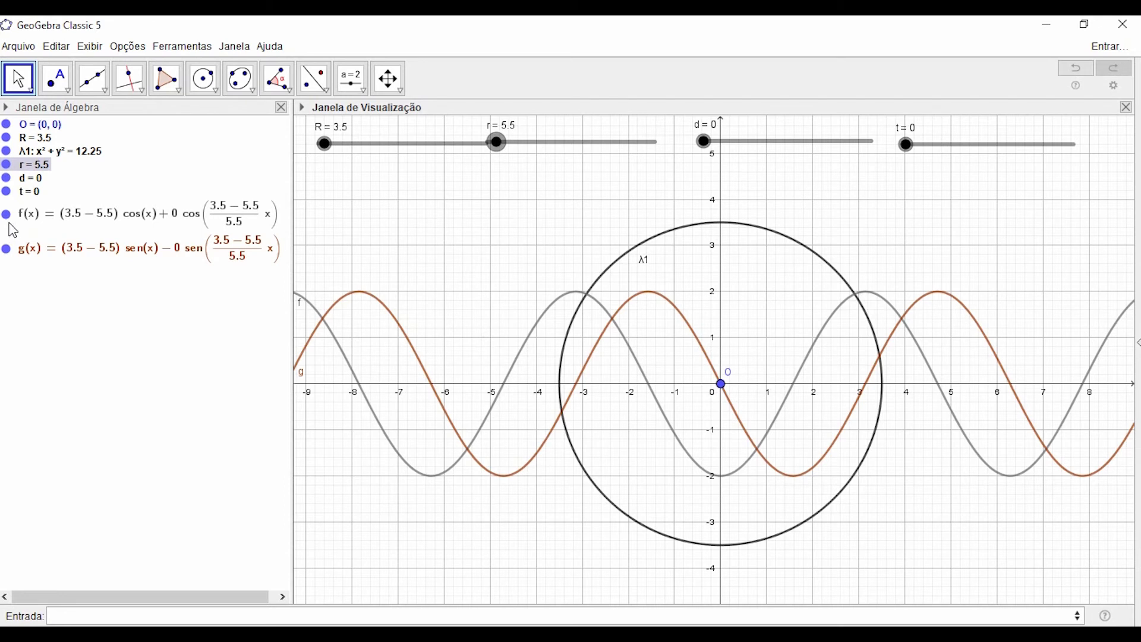
# Hide the graphs of functions f and g from the graphics view
pyautogui.click(172, 208)
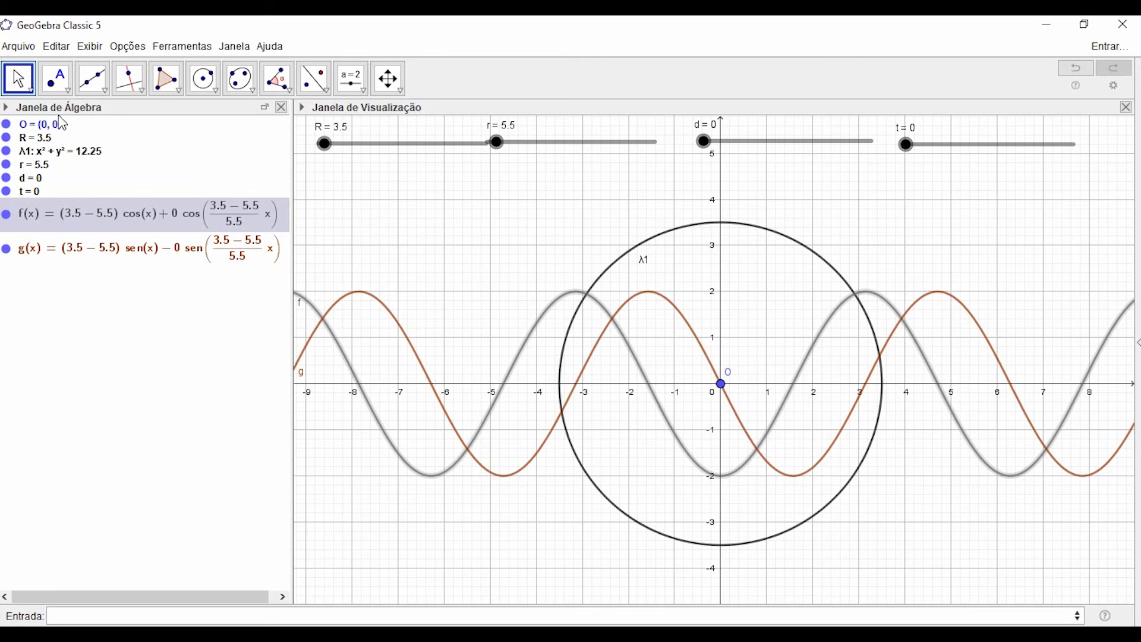
pyautogui.click(7, 215)
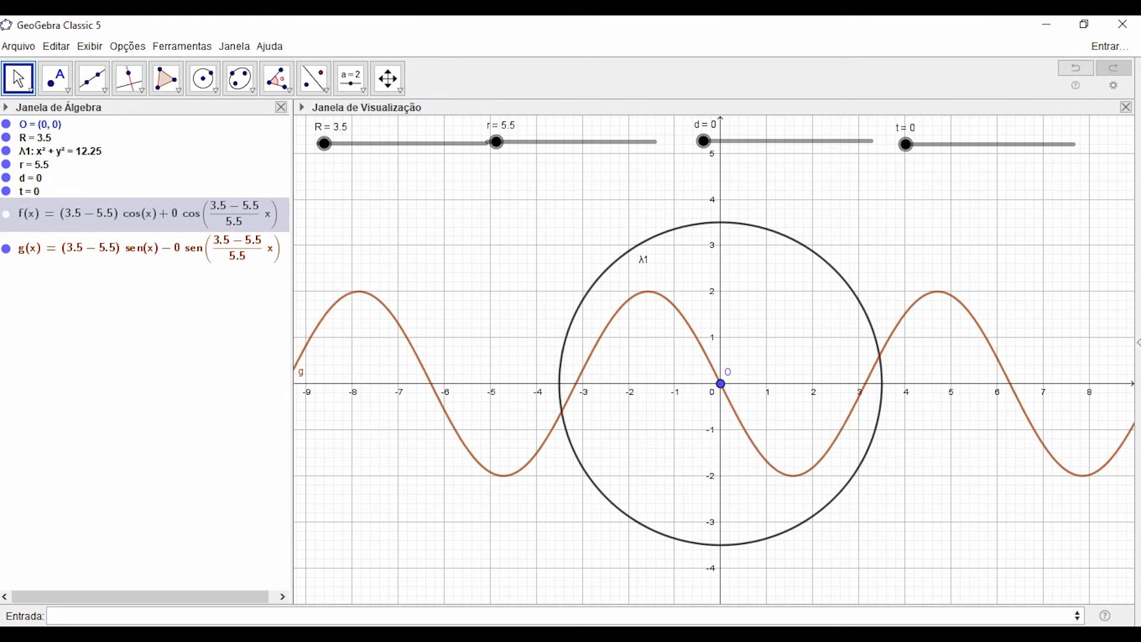
pyautogui.click(7, 249)
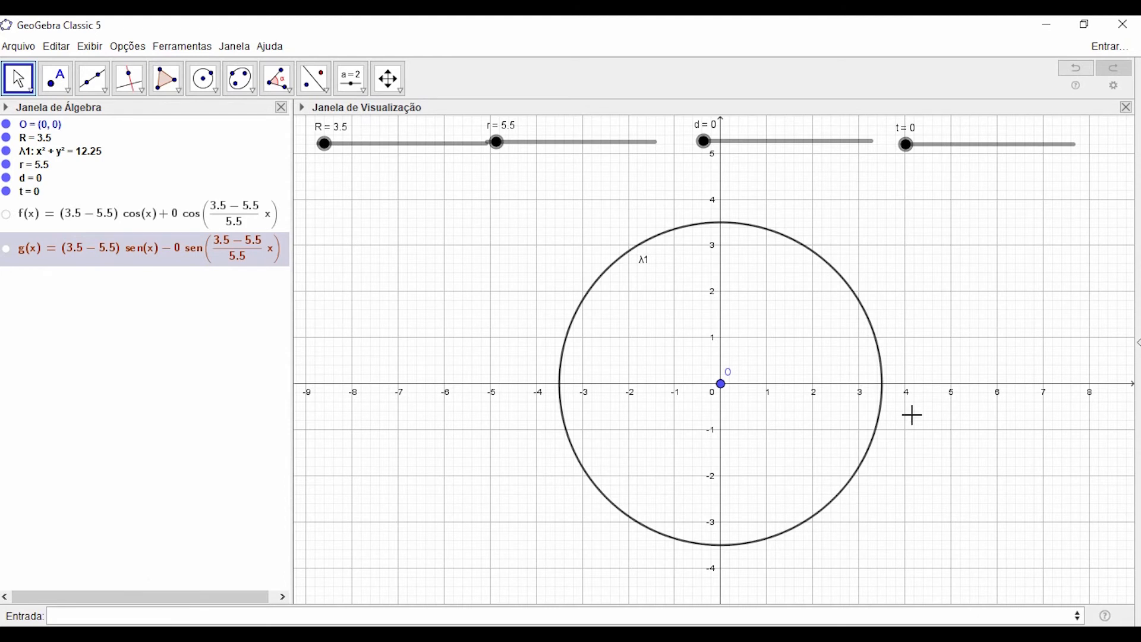
# Create the parametric curve a:Curva(f(s), g(s), s, 0, t) and define the point P=a(t) on it
pyautogui.click(472, 619)
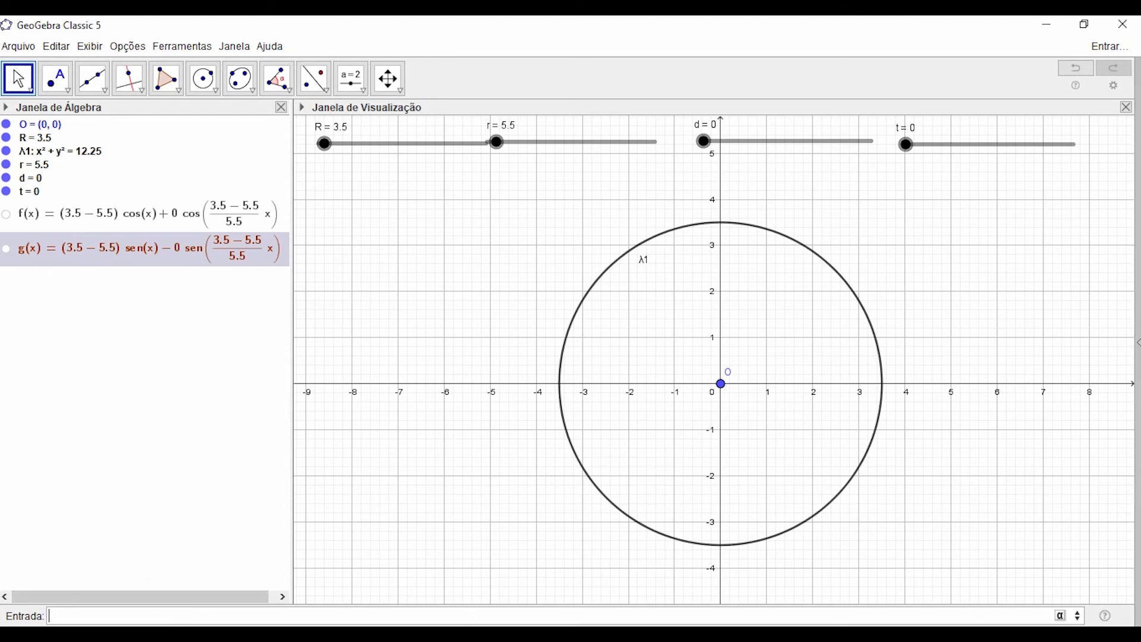
pyautogui.write('a:Curva')
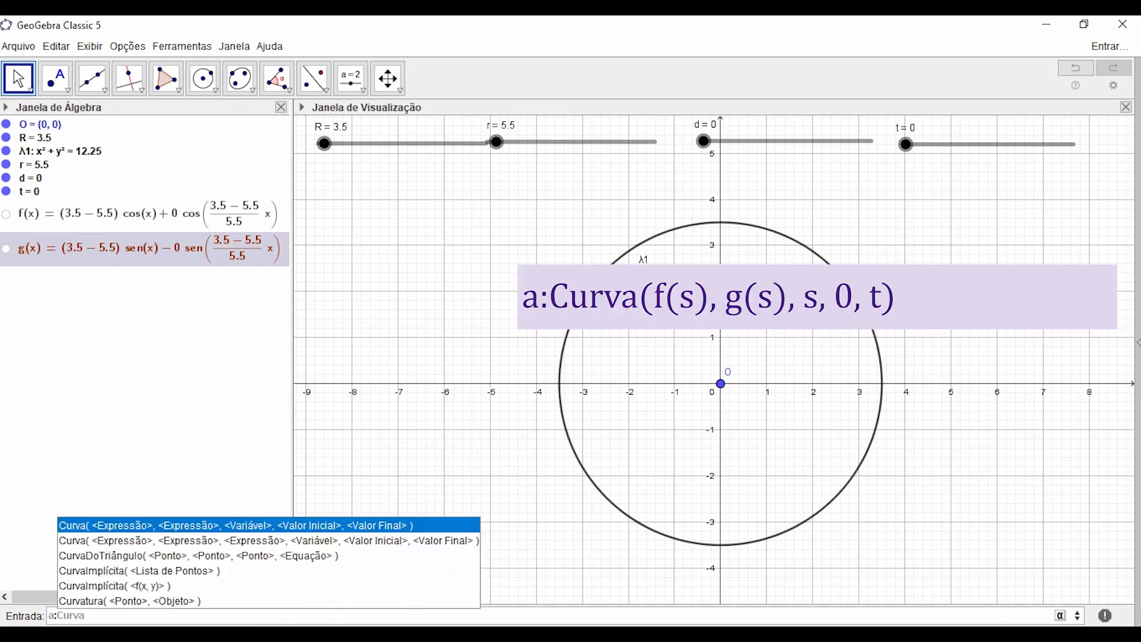
pyautogui.press('Escape')
pyautogui.write('(')
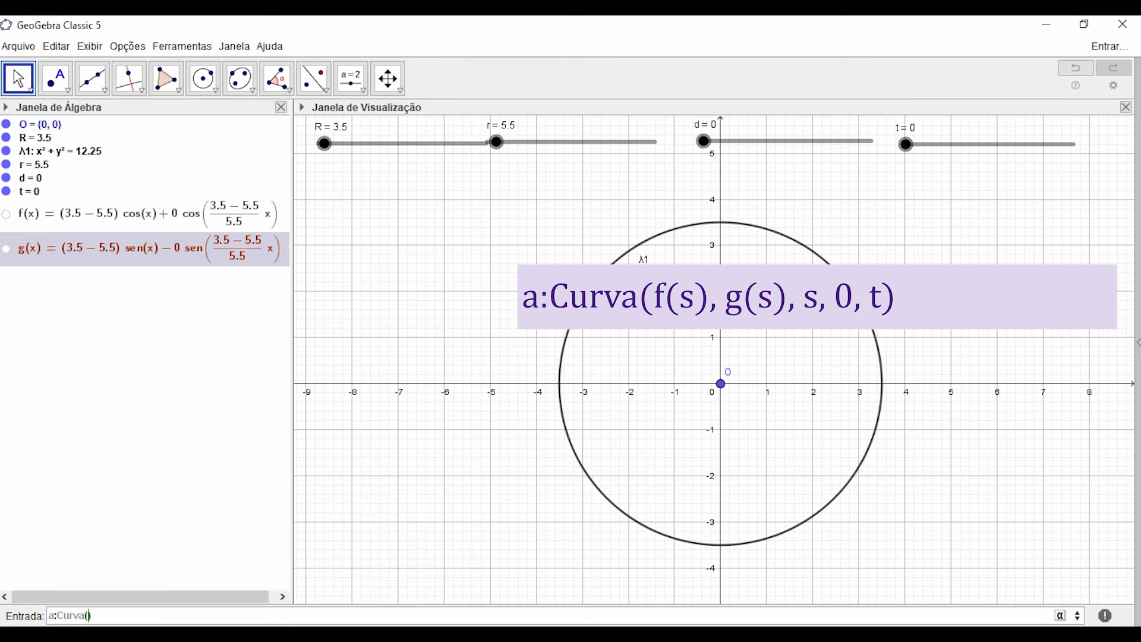
pyautogui.write('f(s), g(s)')
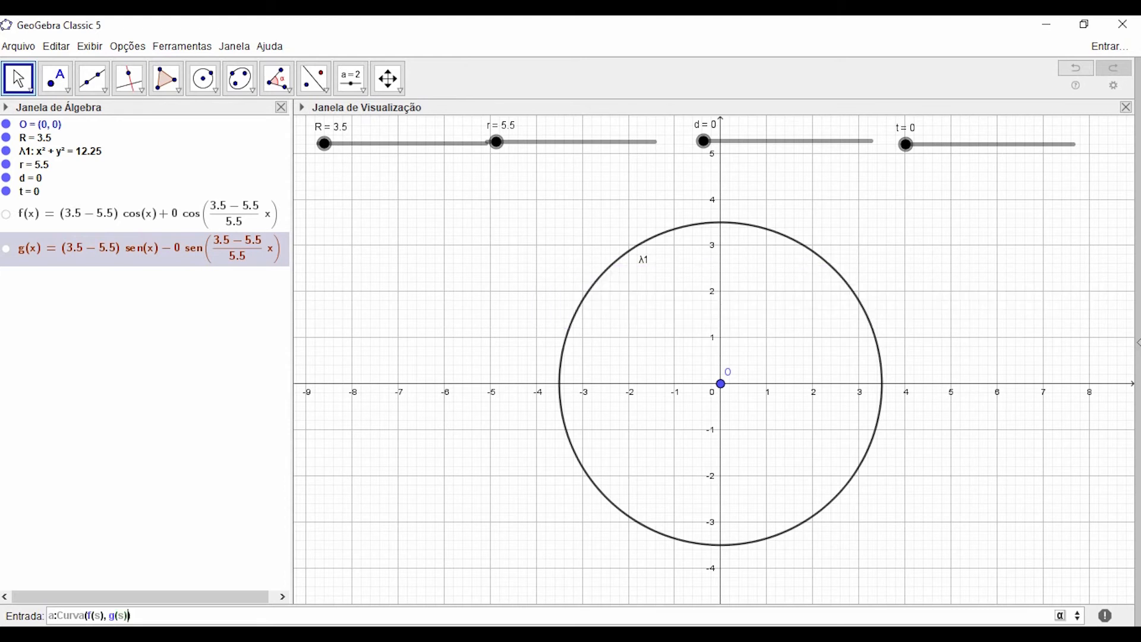
pyautogui.write(', s, 0, t')
pyautogui.press('Return')
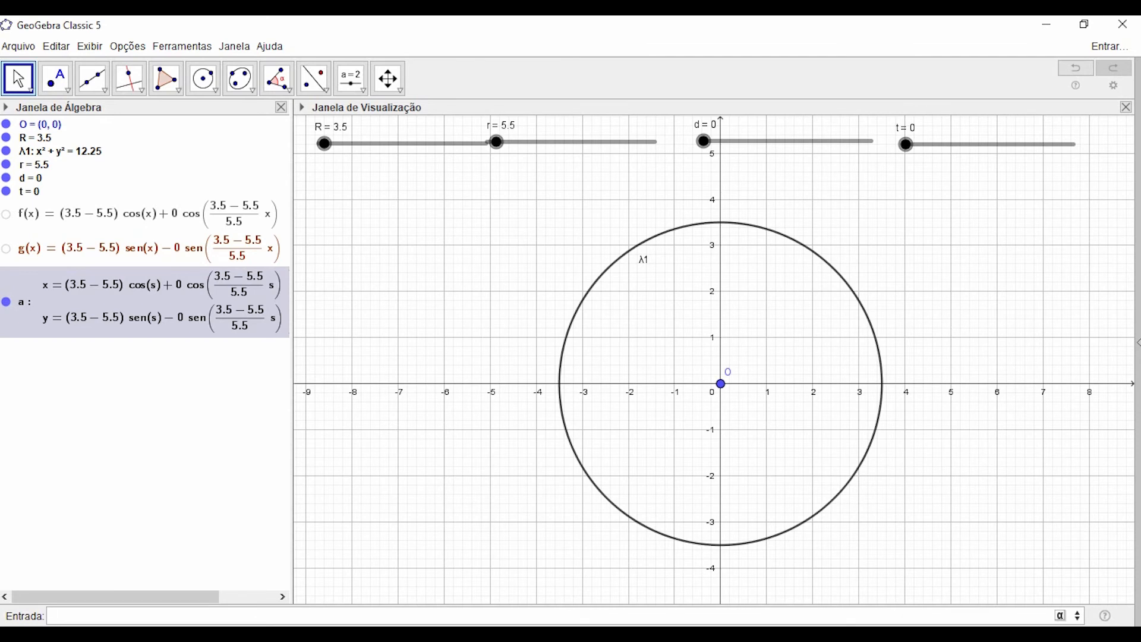
pyautogui.write('P=a(t')
pyautogui.press('Return')
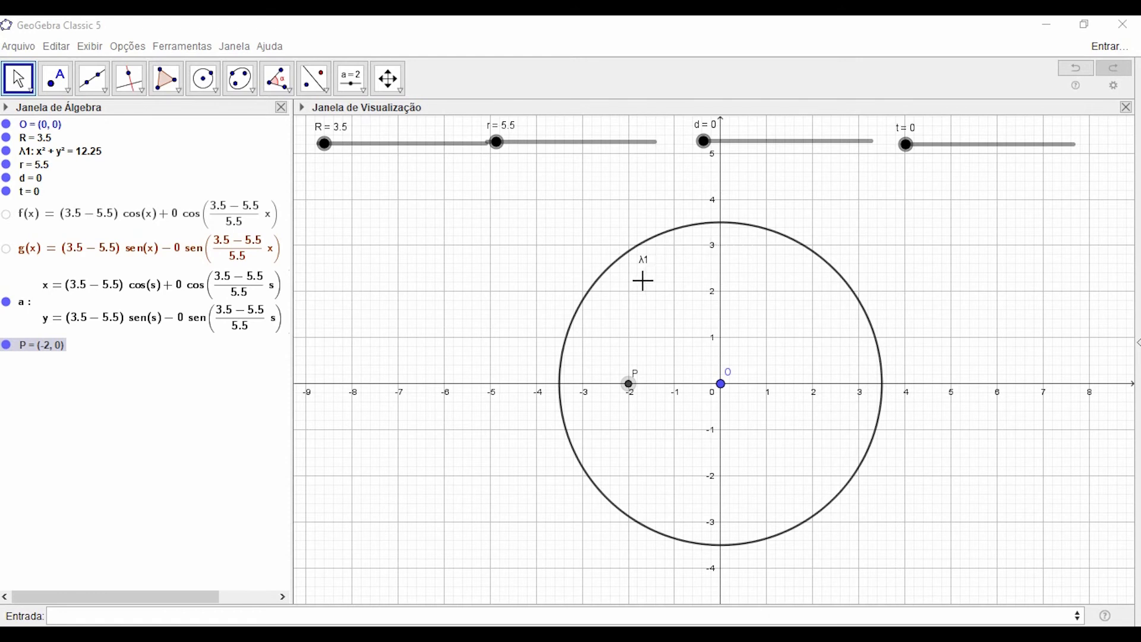
# Define the point C=((R-r)*cos(t), (R-r)*sen(t))
pyautogui.click(291, 607)
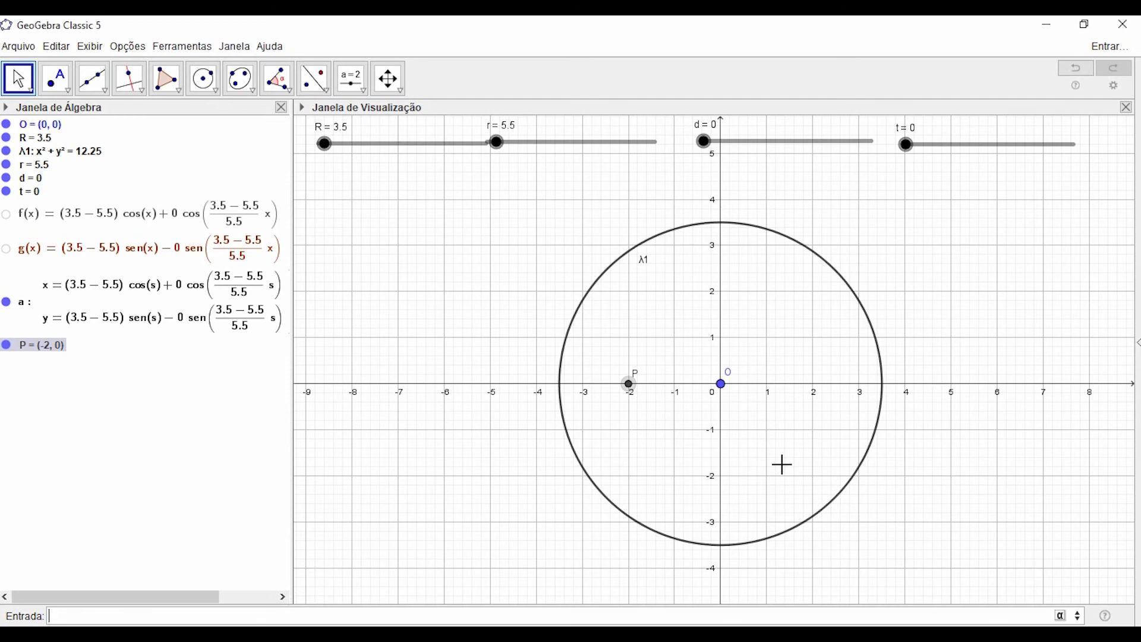
pyautogui.write('C')
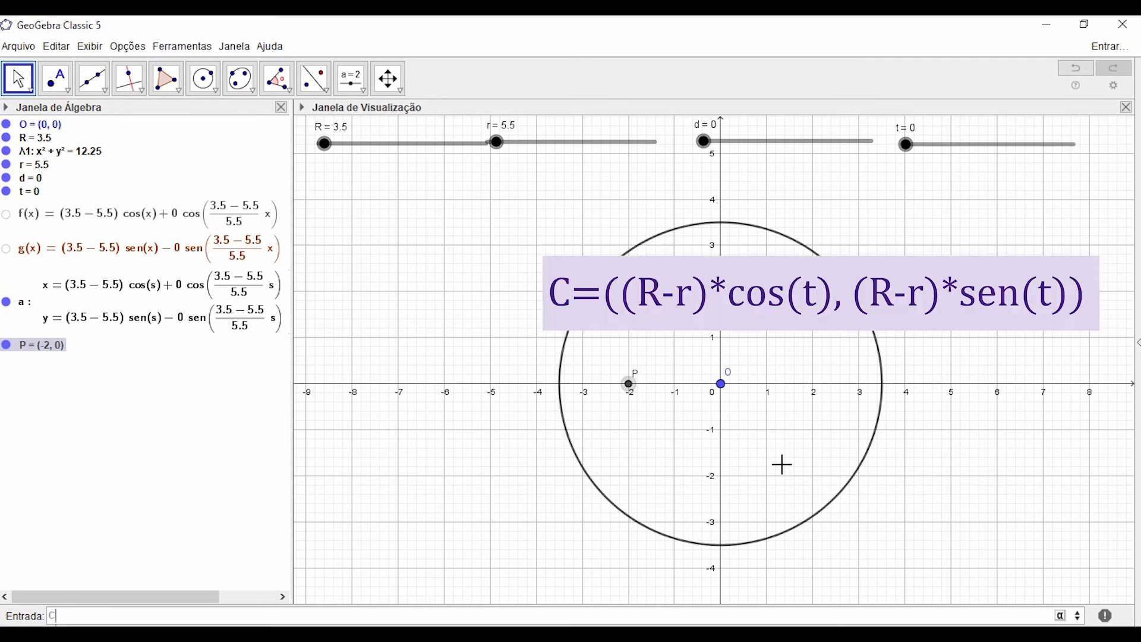
pyautogui.write('=((R')
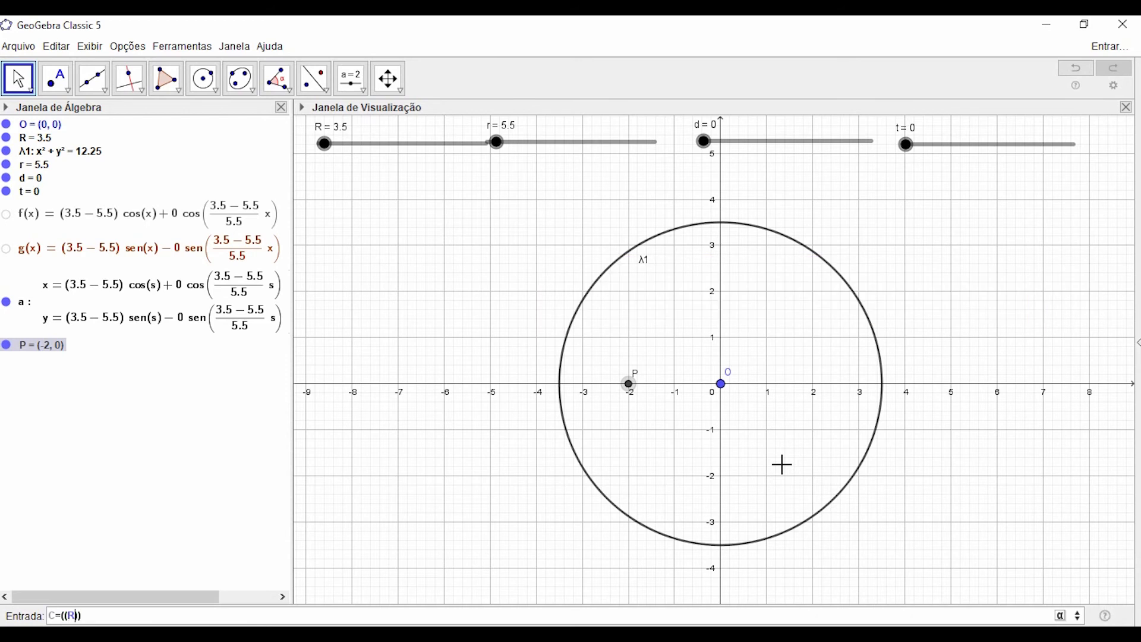
pyautogui.write('-r)*cos')
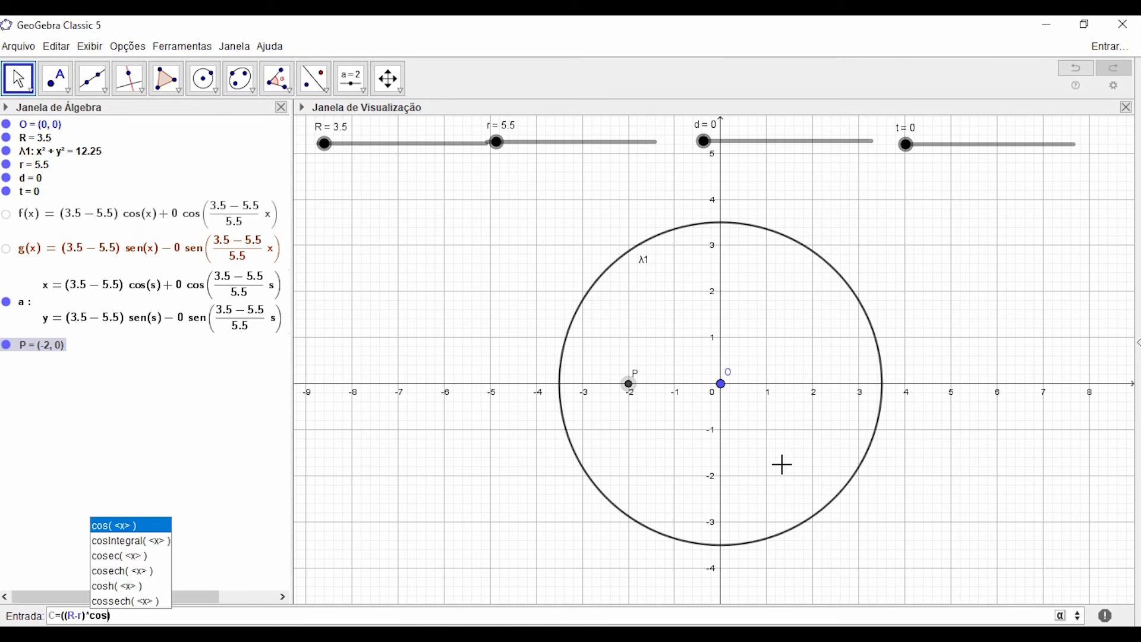
pyautogui.write('(t')
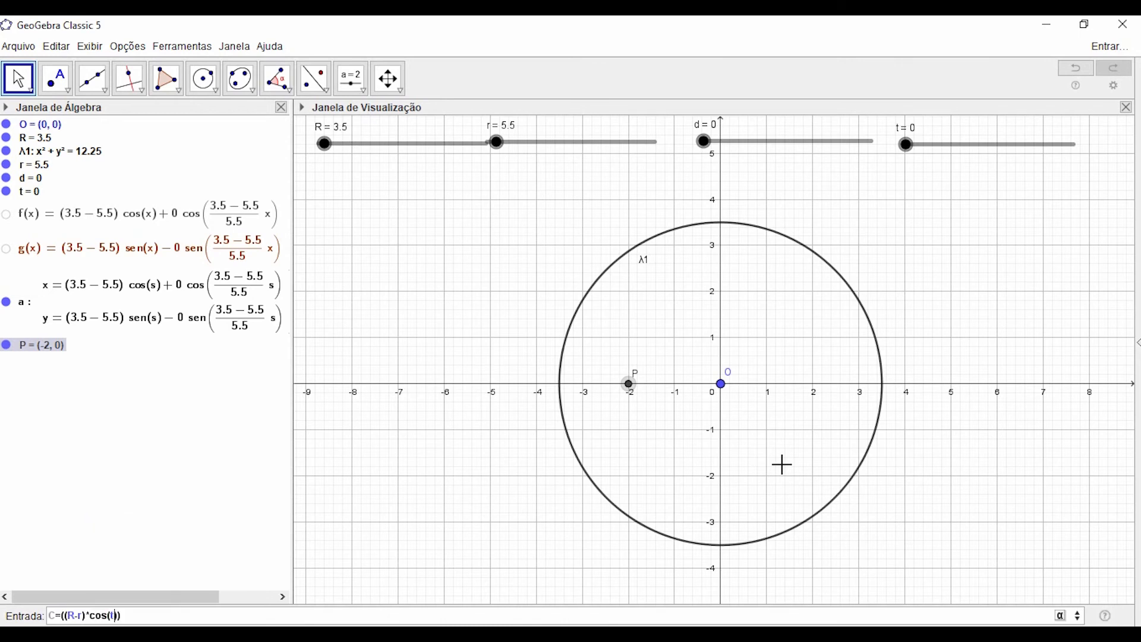
pyautogui.press('Right')
pyautogui.write(', (R-r)*sen(t')
pyautogui.press('Return')
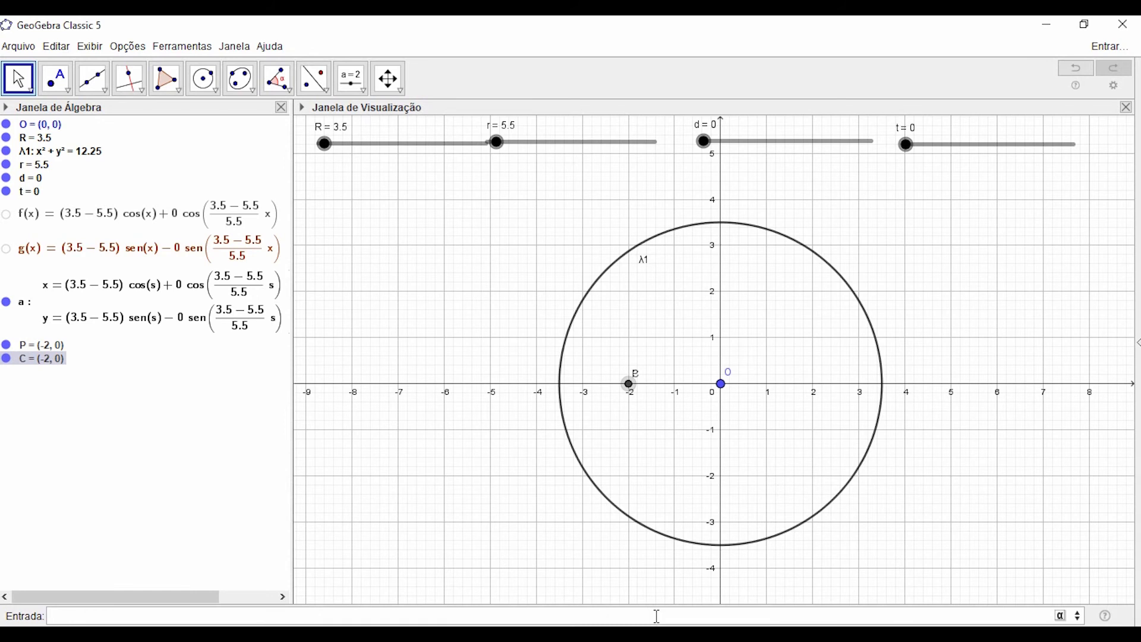
# Create a circle centred at C with radius r using Círculo(C, r)
pyautogui.write('Círculo')
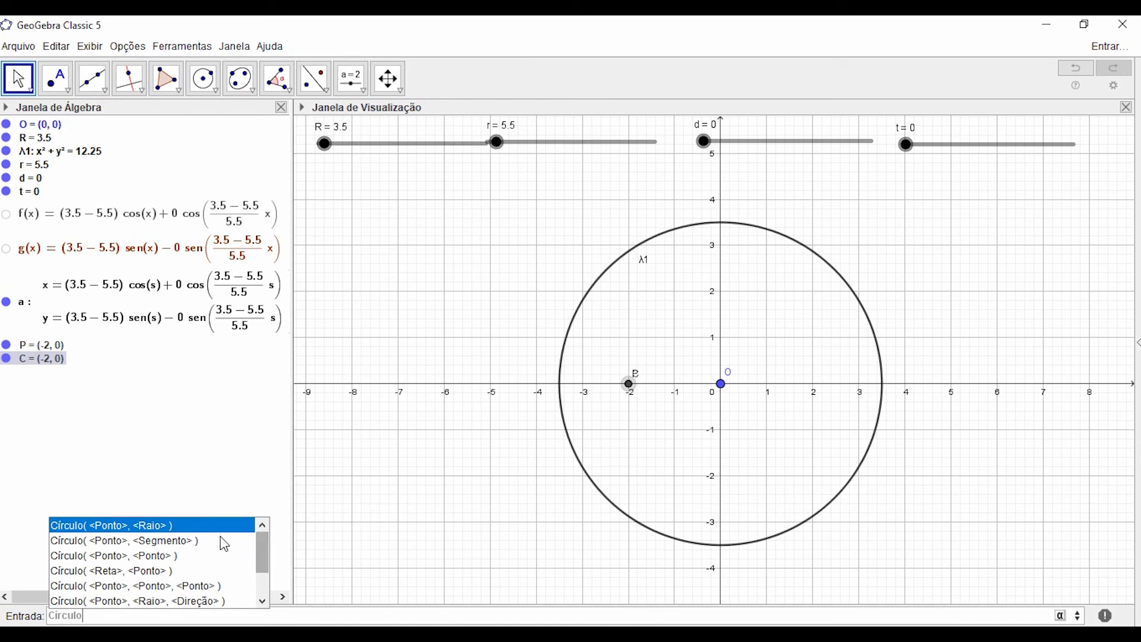
pyautogui.write('(')
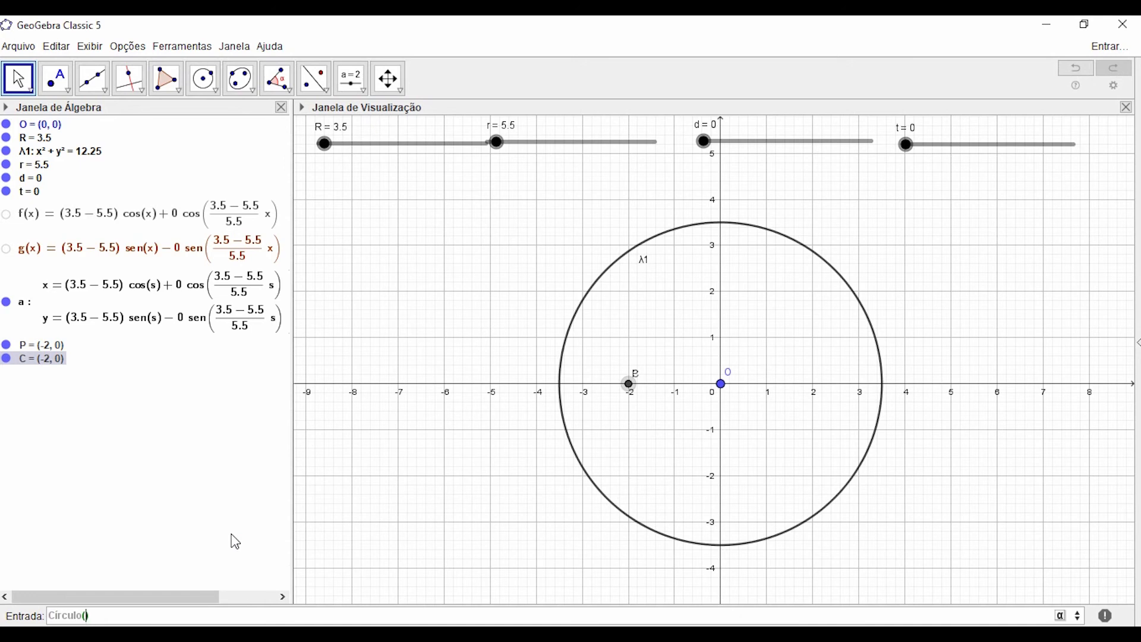
pyautogui.write('C, r')
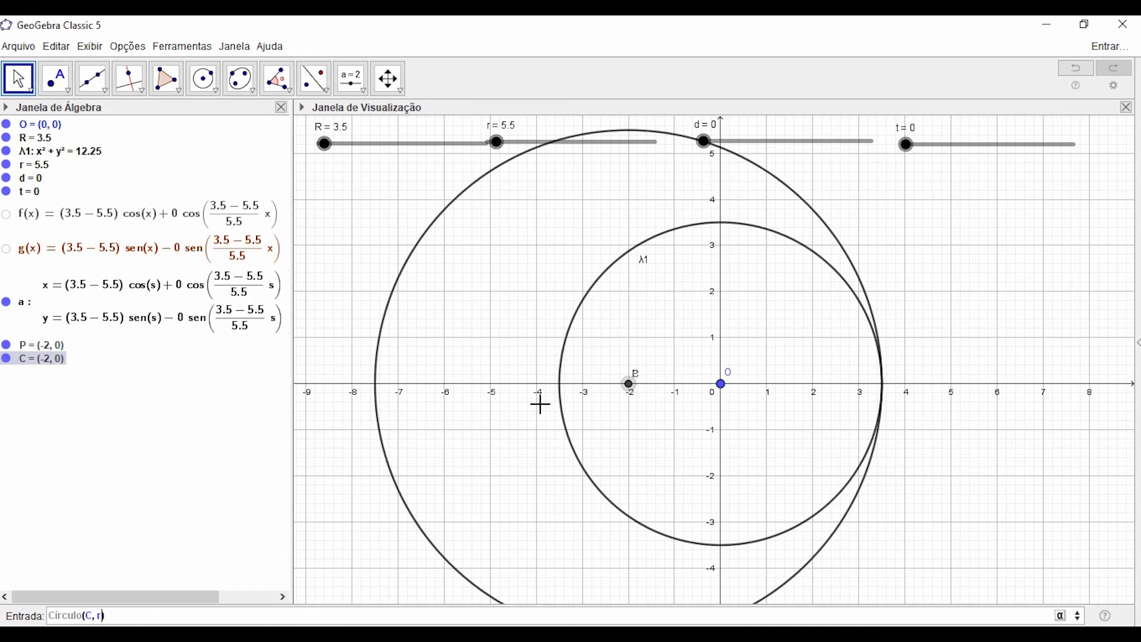
pyautogui.press('Return')
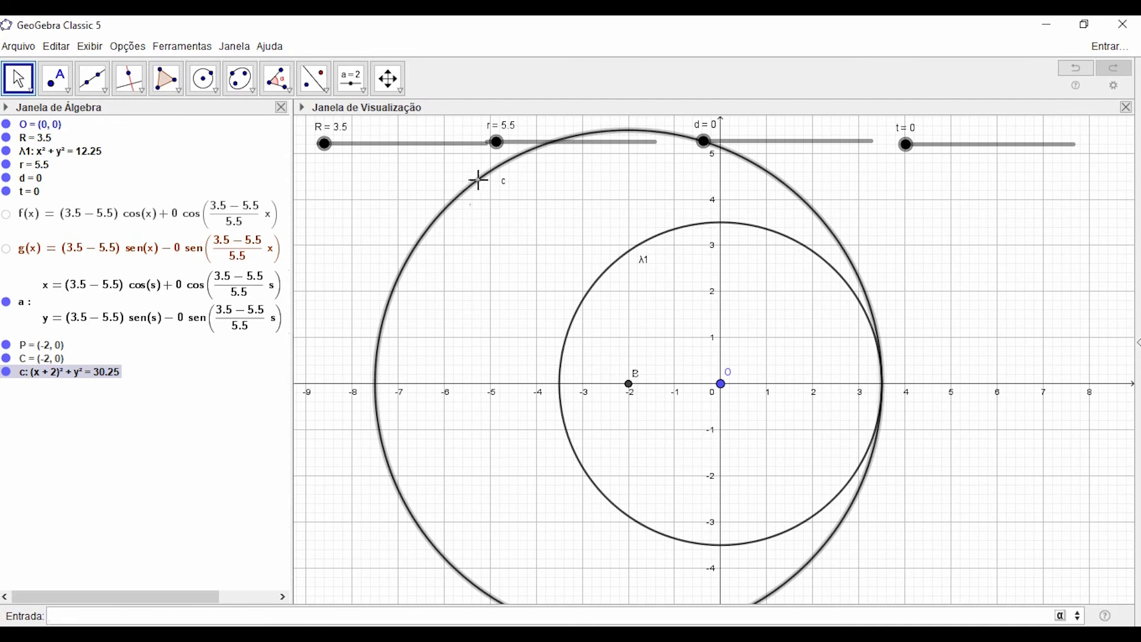
# Set slider r to 1.5 and slider d to 1
pyautogui.moveTo(496, 144)
pyautogui.mouseDown()
pyautogui.moveTo(508, 153)
pyautogui.moveTo(491, 155)
pyautogui.mouseUp()
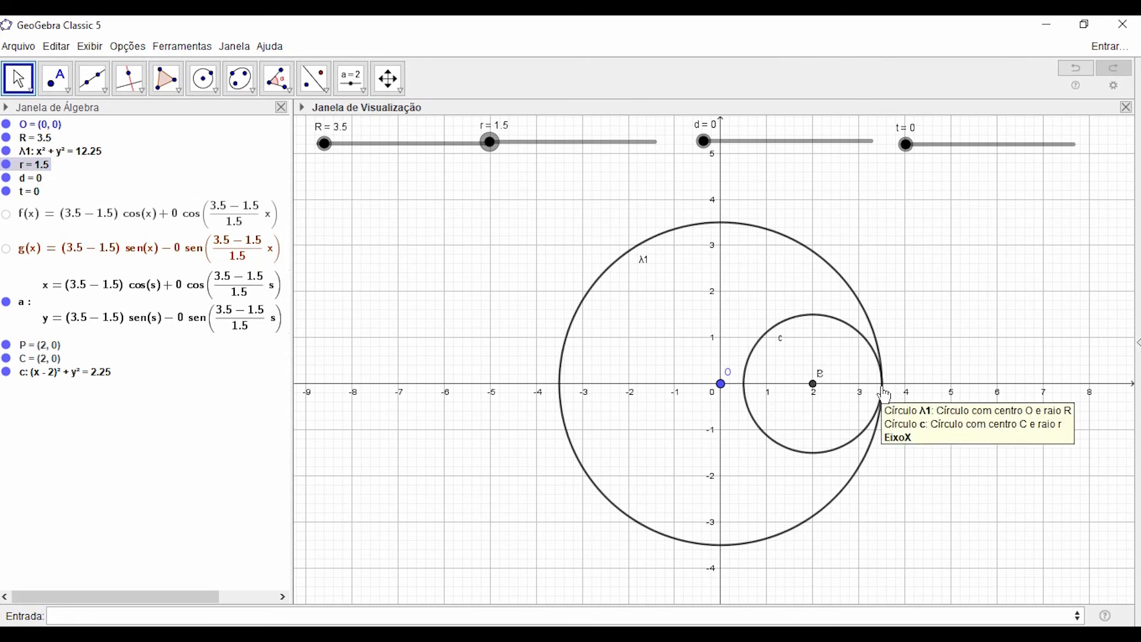
pyautogui.scroll(3, 830, 410)
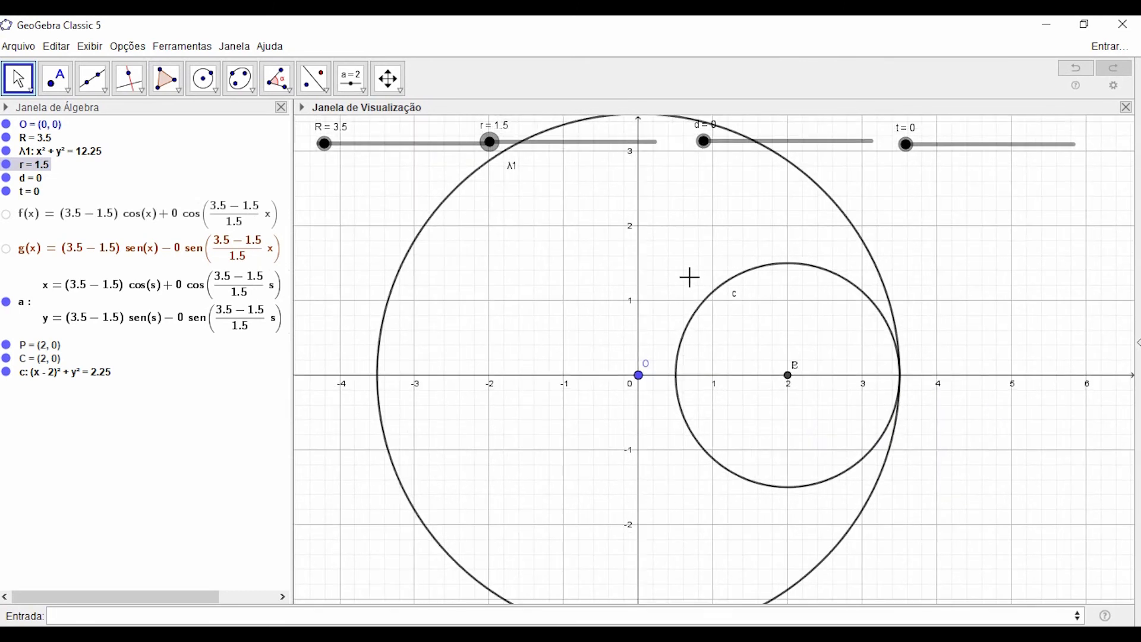
pyautogui.scroll(-1, 689, 279)
pyautogui.scroll(-3, 689, 279)
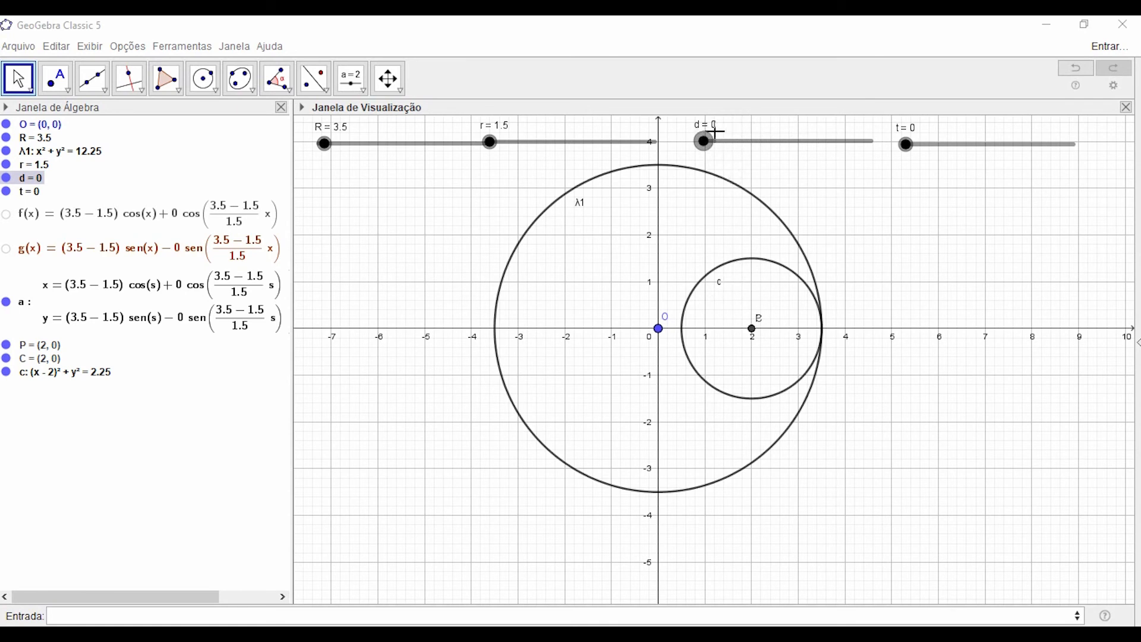
pyautogui.scroll(2, 763, 335)
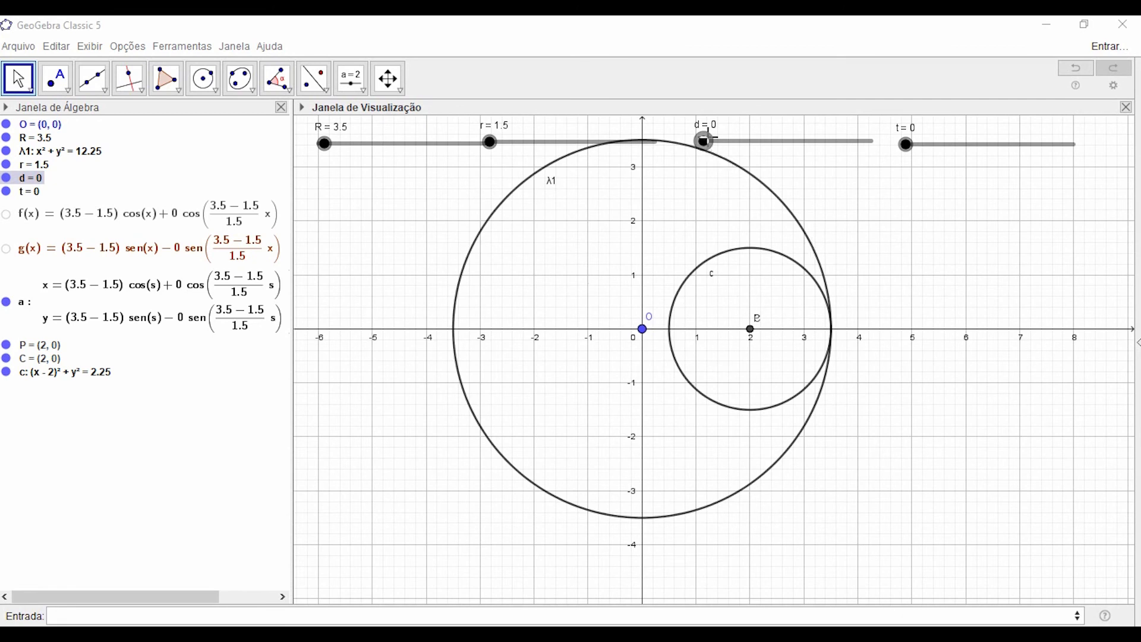
pyautogui.moveTo(707, 148); pyautogui.dragTo(706, 141)
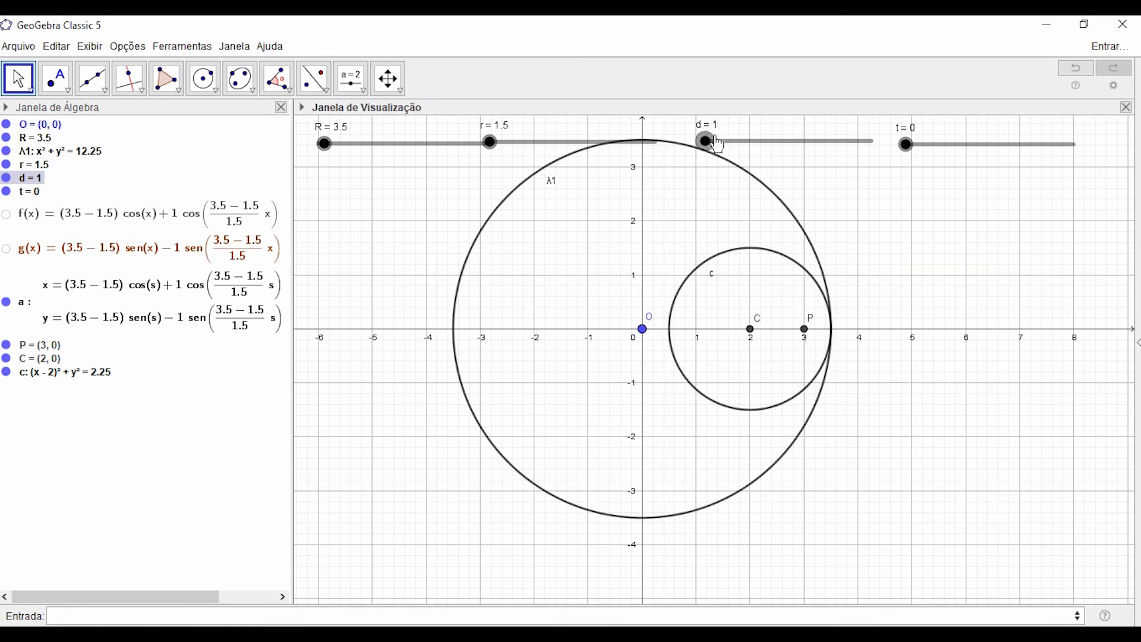
# Create the segment joining points C and P with Segmento(C,P)
pyautogui.click(632, 620)
pyautogui.write('S')
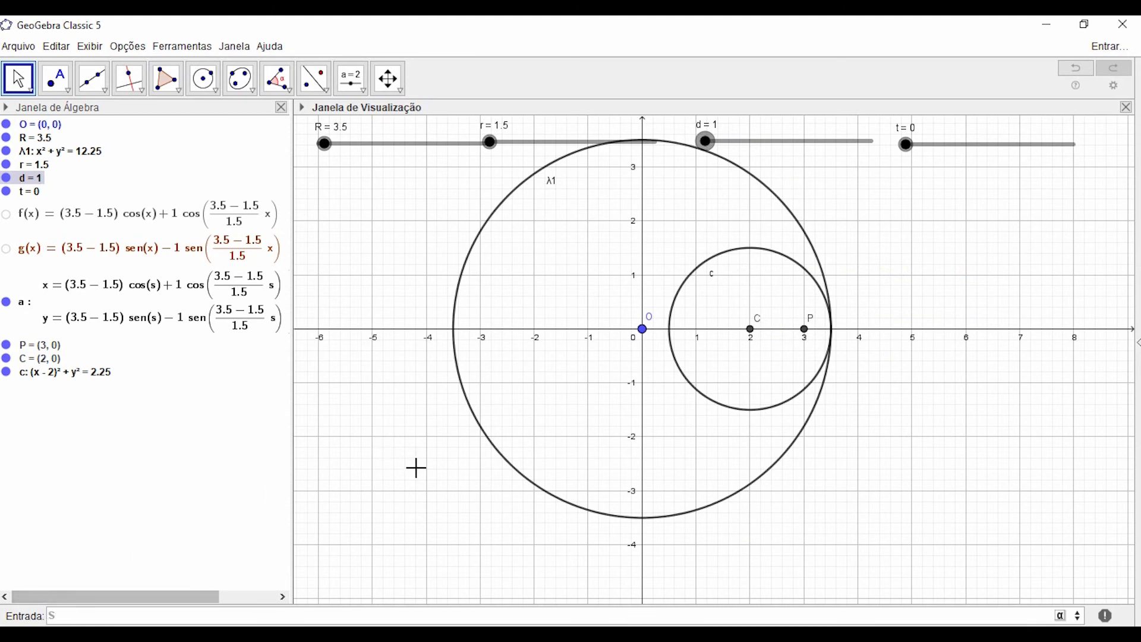
pyautogui.write('egmento')
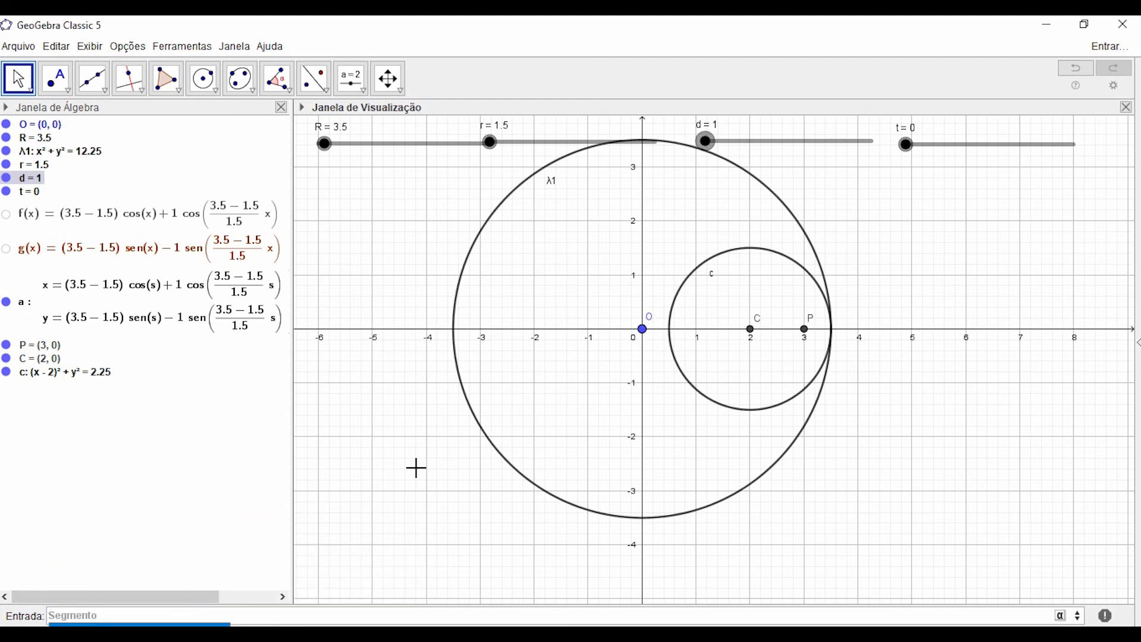
pyautogui.write('(')
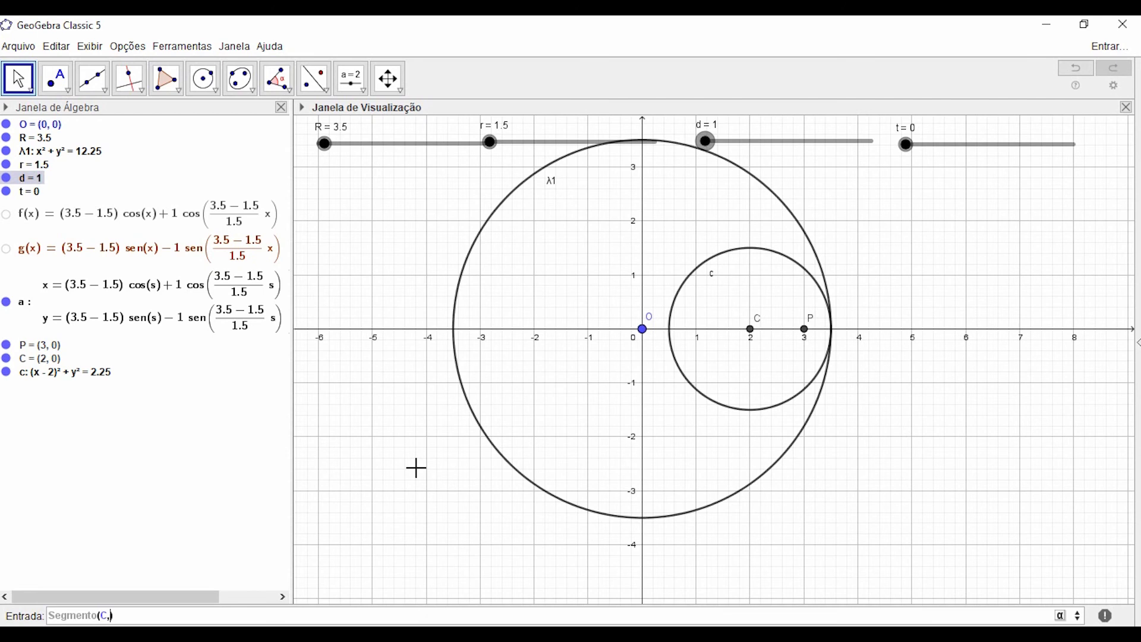
pyautogui.write('C,P')
pyautogui.press('Return')
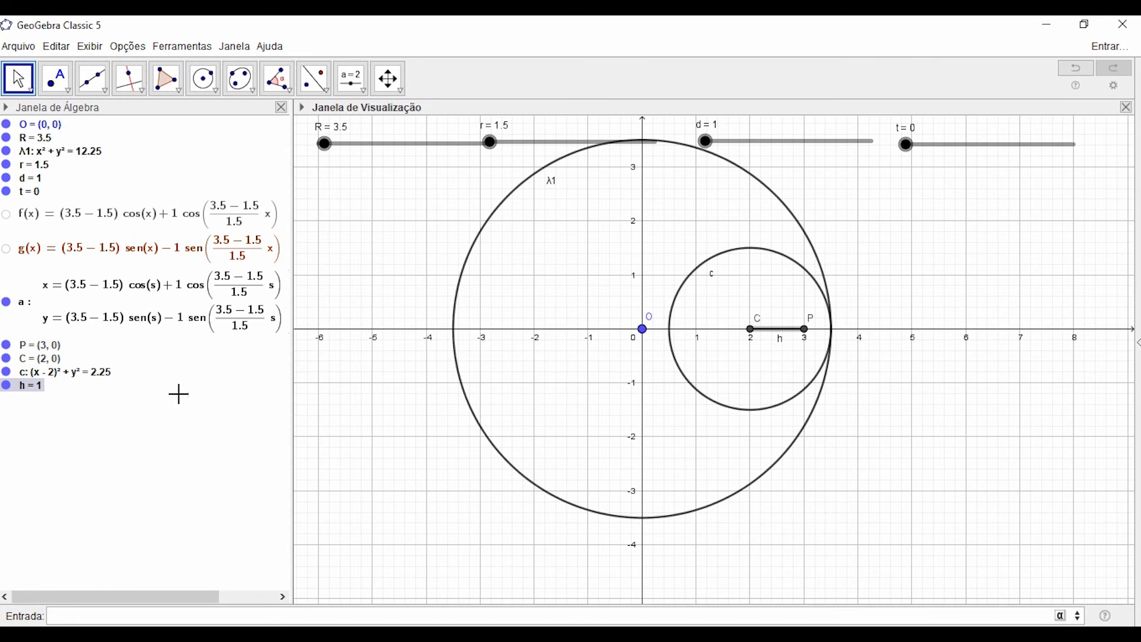
# Toggle the visibility of circle c off and on to identify it in the graphics view
pyautogui.click(75, 380)
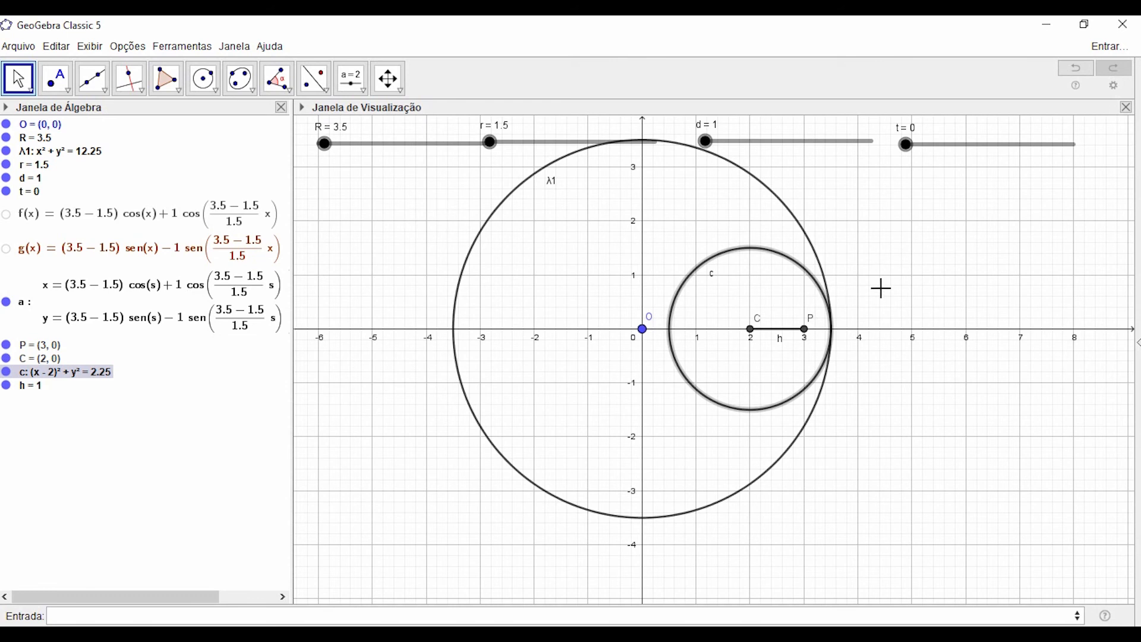
pyautogui.moveTo(882, 289); pyautogui.dragTo(907, 324)
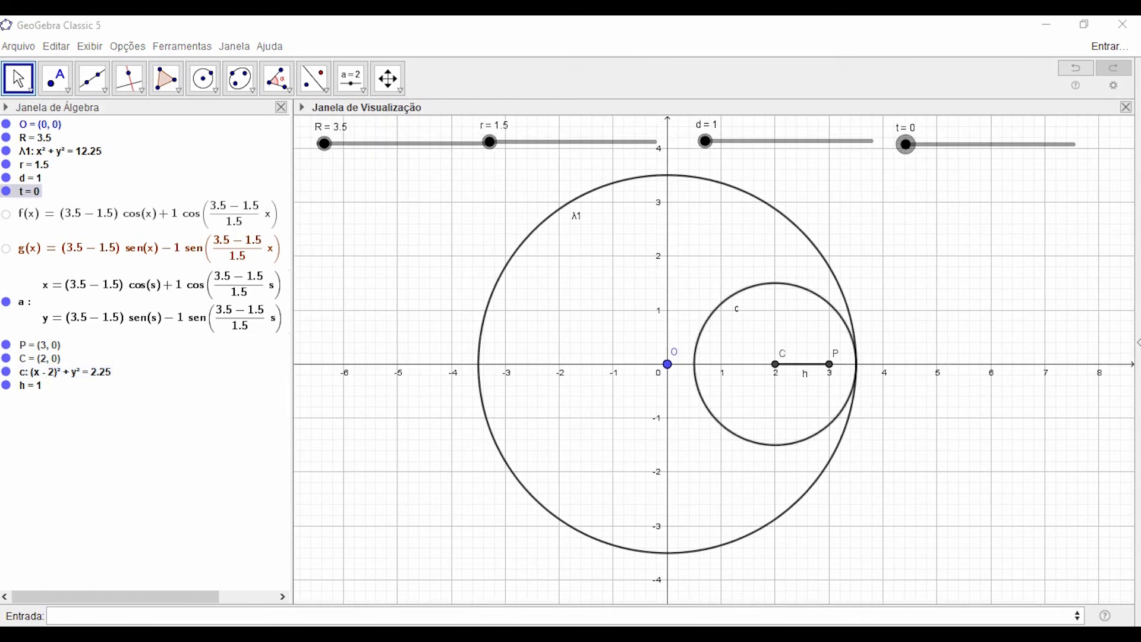
pyautogui.click(51, 373)
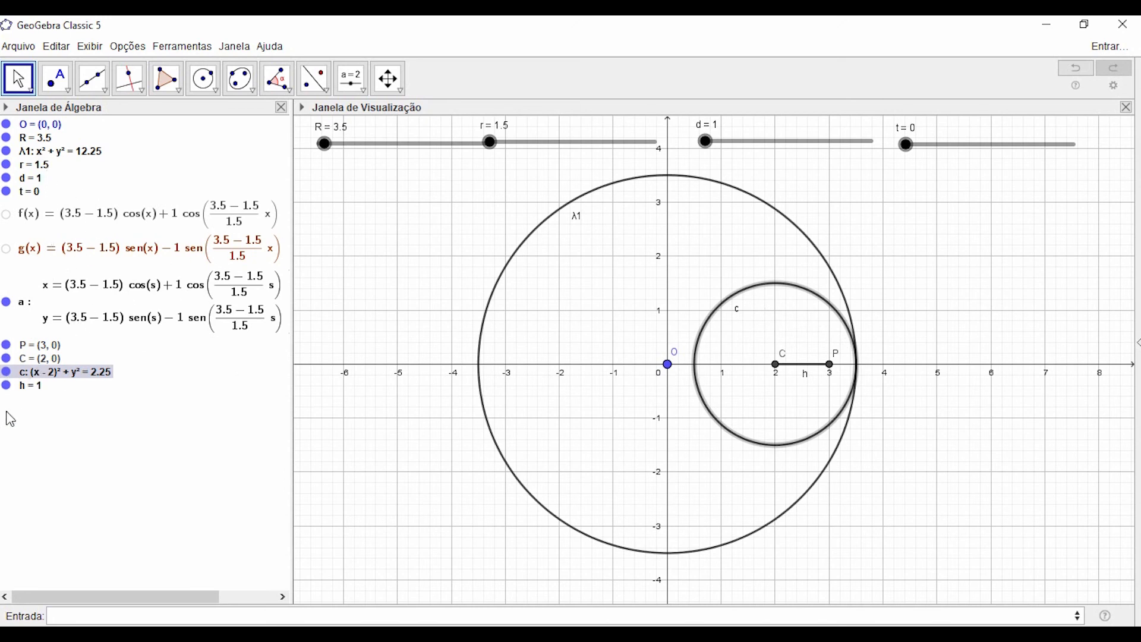
pyautogui.click(6, 374)
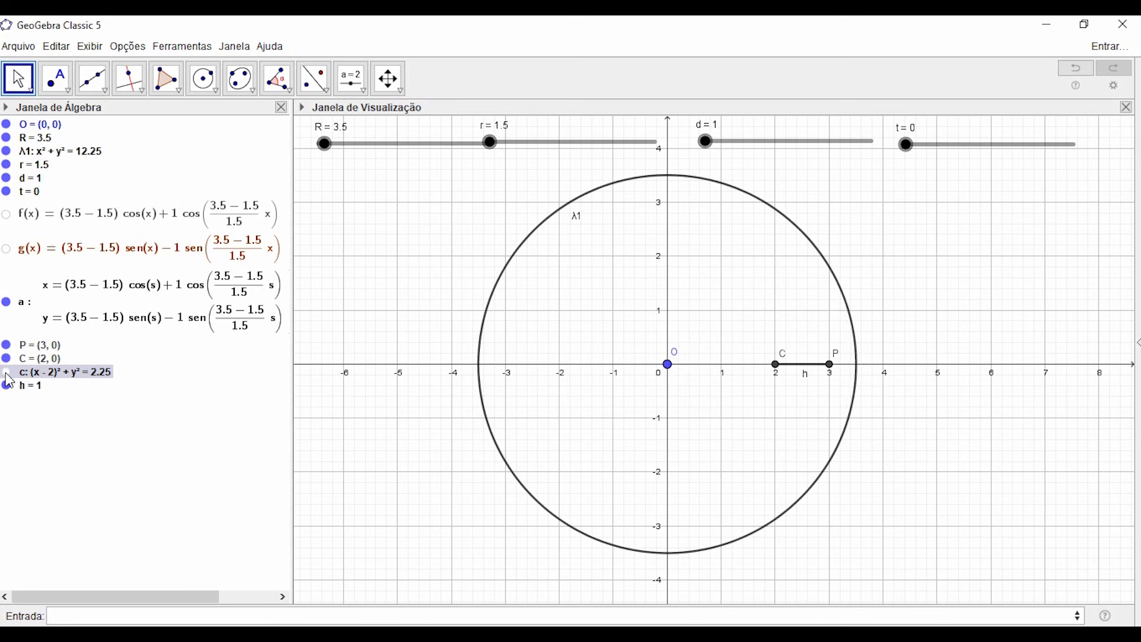
pyautogui.click(7, 373)
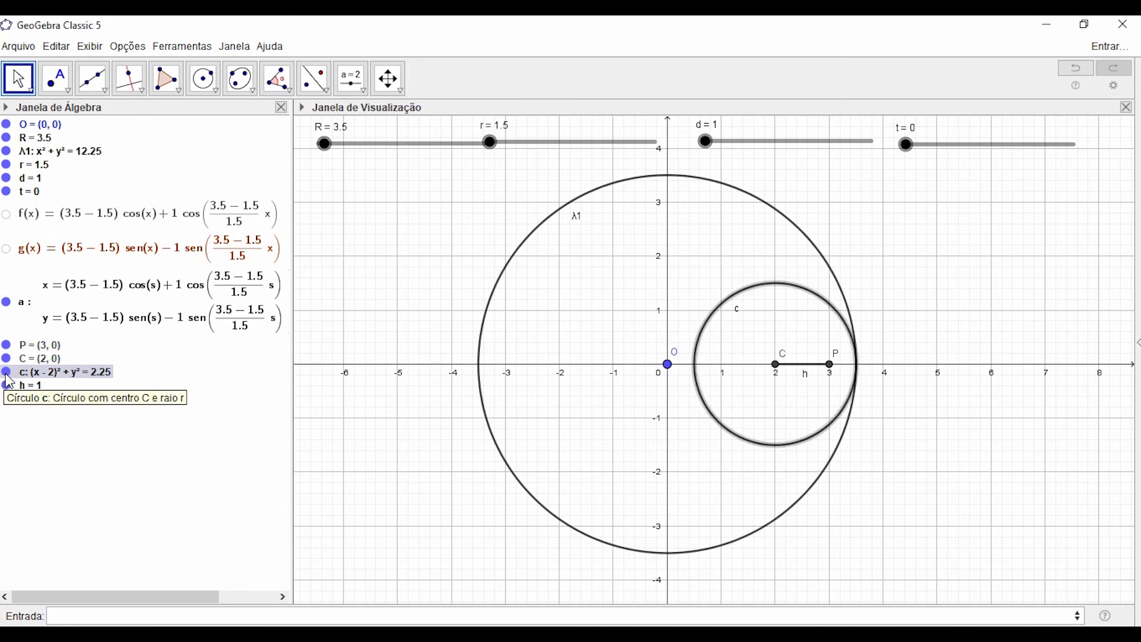
pyautogui.click(6, 374)
pyautogui.click(7, 375)
pyautogui.click(7, 374)
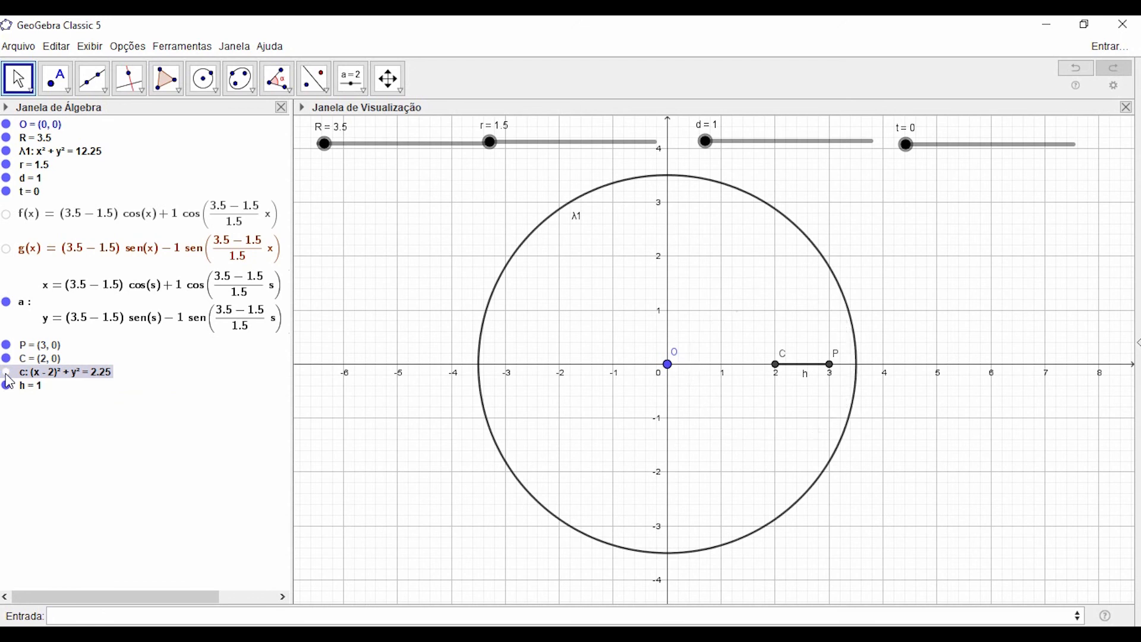
pyautogui.click(7, 375)
pyautogui.click(6, 374)
pyautogui.click(6, 374)
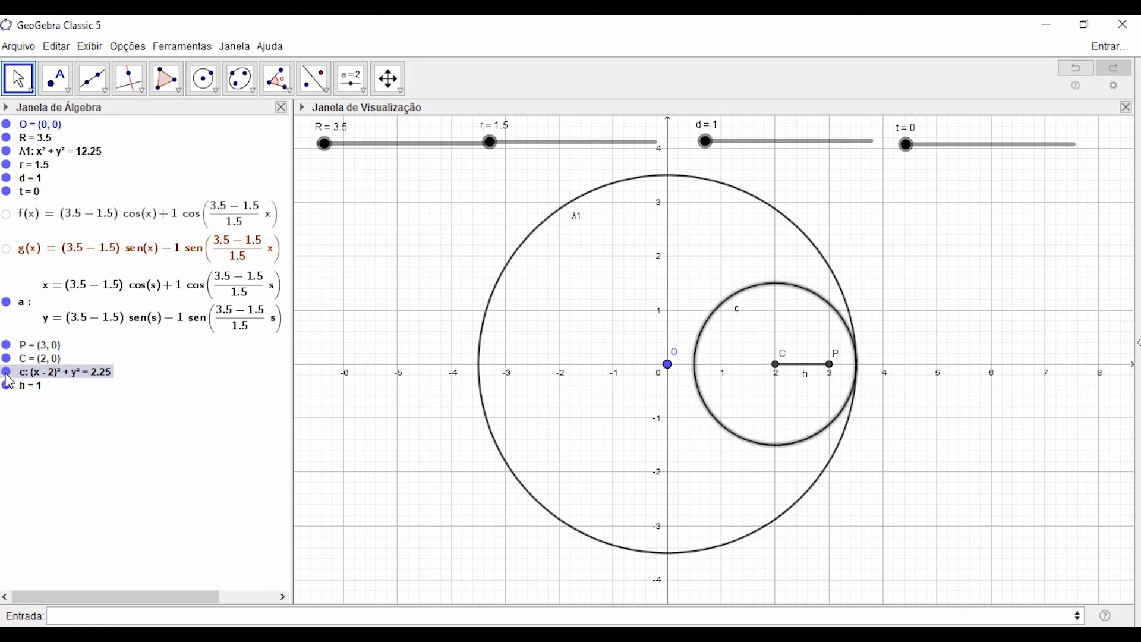
pyautogui.click(7, 374)
pyautogui.click(6, 374)
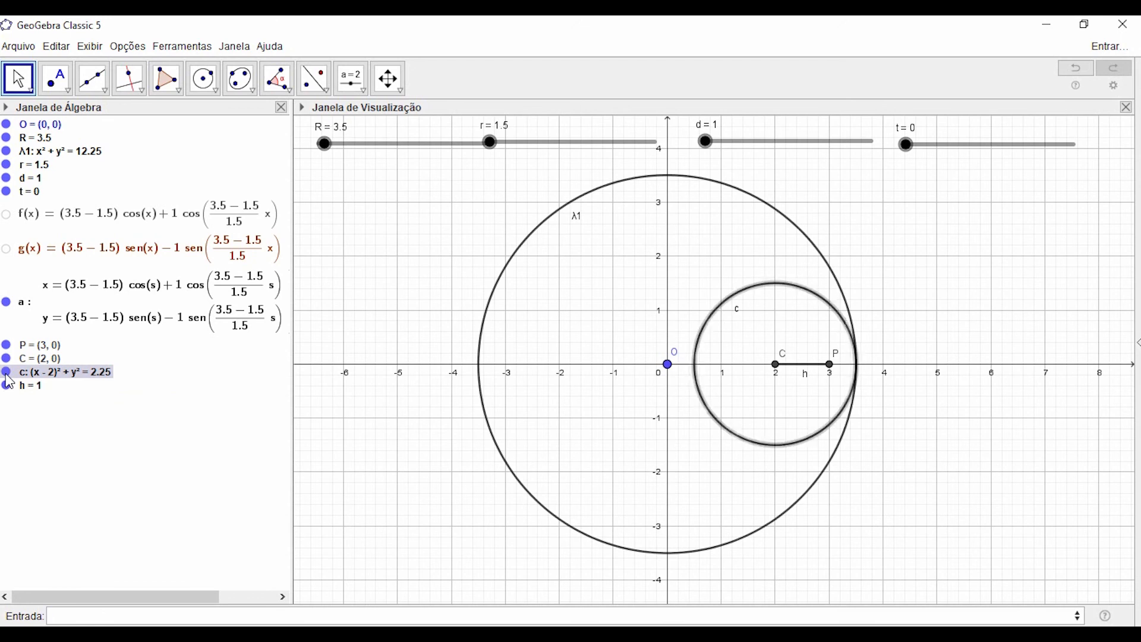
# Rename the circle c centred at C as λ2 in its properties
pyautogui.rightClick(38, 376)
pyautogui.click(108, 544)
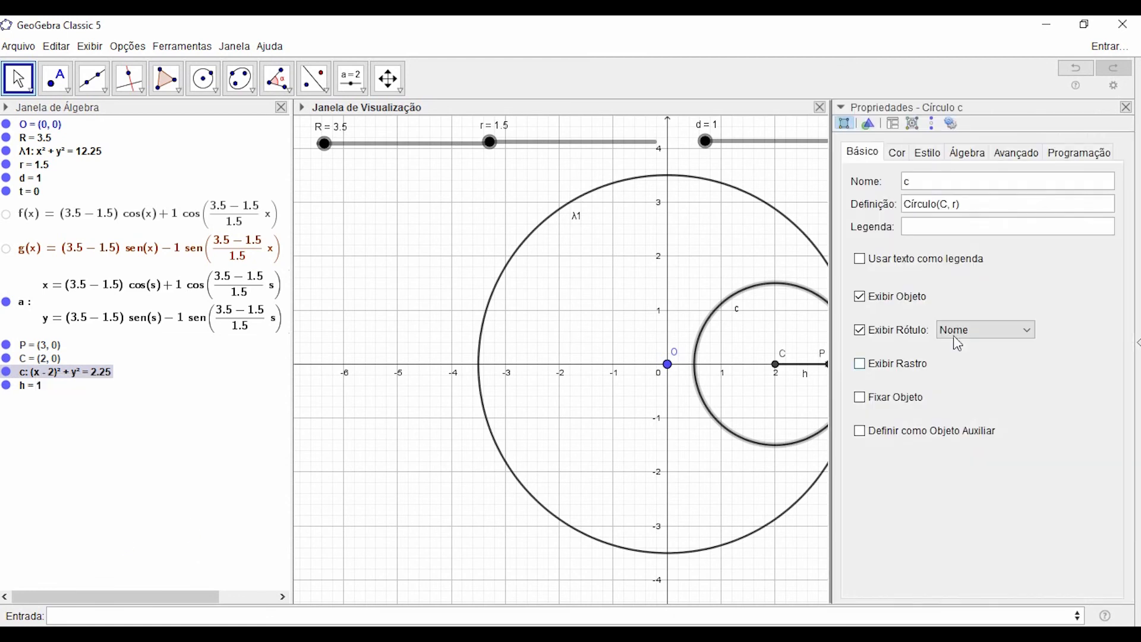
pyautogui.click(951, 181)
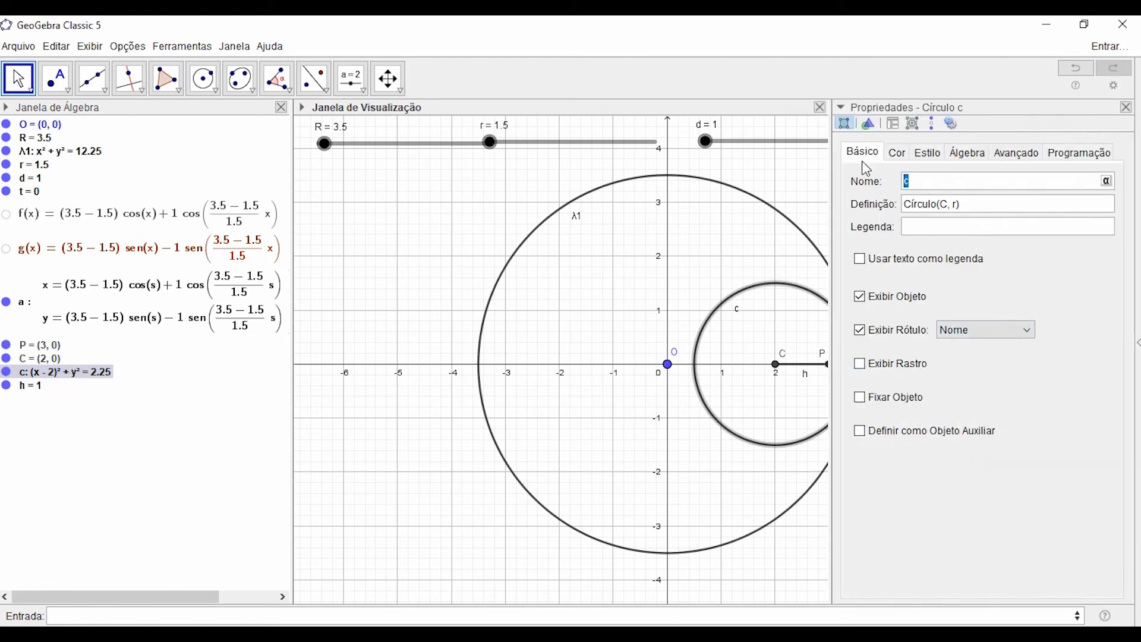
pyautogui.write('2')
pyautogui.click(1126, 107)
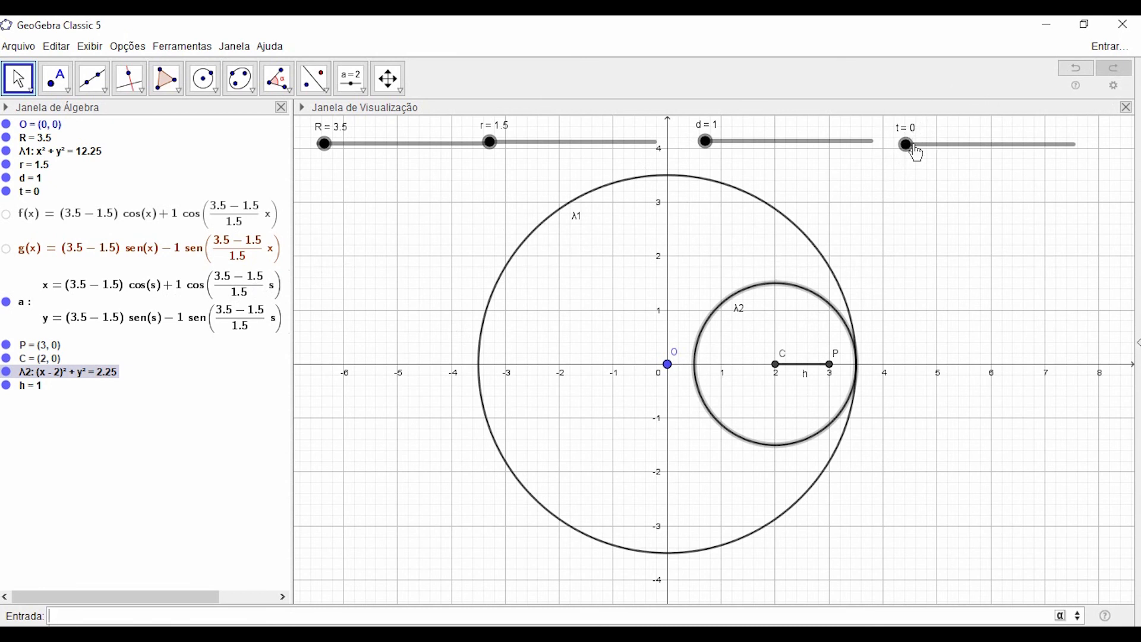
# Test the curve by running slider t up to 49 and back to 0, and check slider t's settings
pyautogui.moveTo(910, 155); pyautogui.dragTo(947, 158)
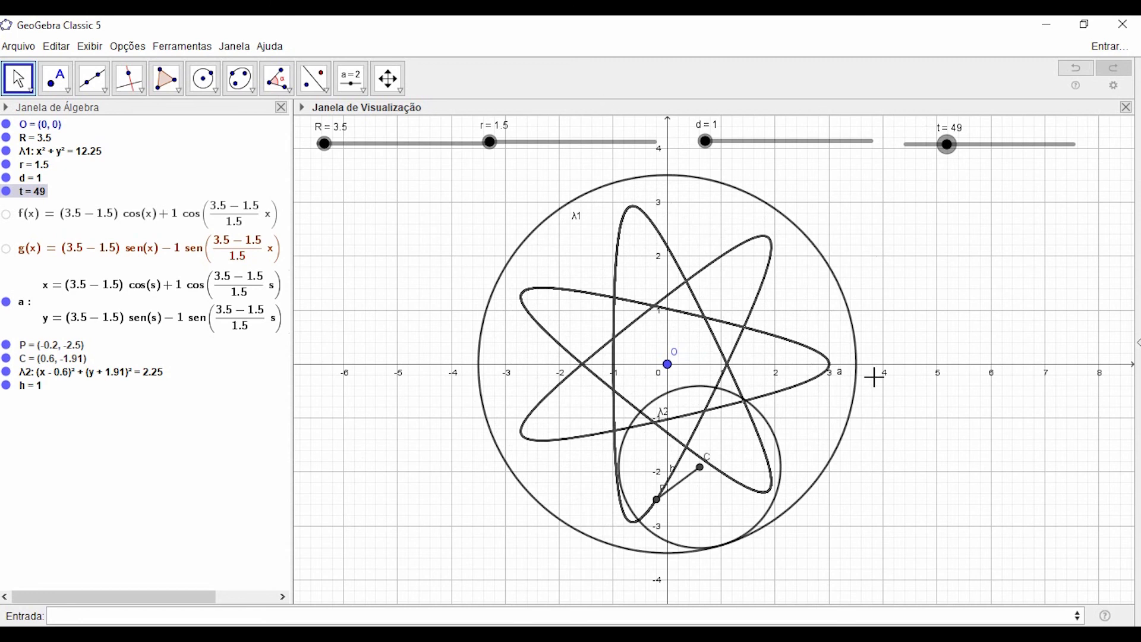
pyautogui.moveTo(949, 157); pyautogui.dragTo(906, 147)
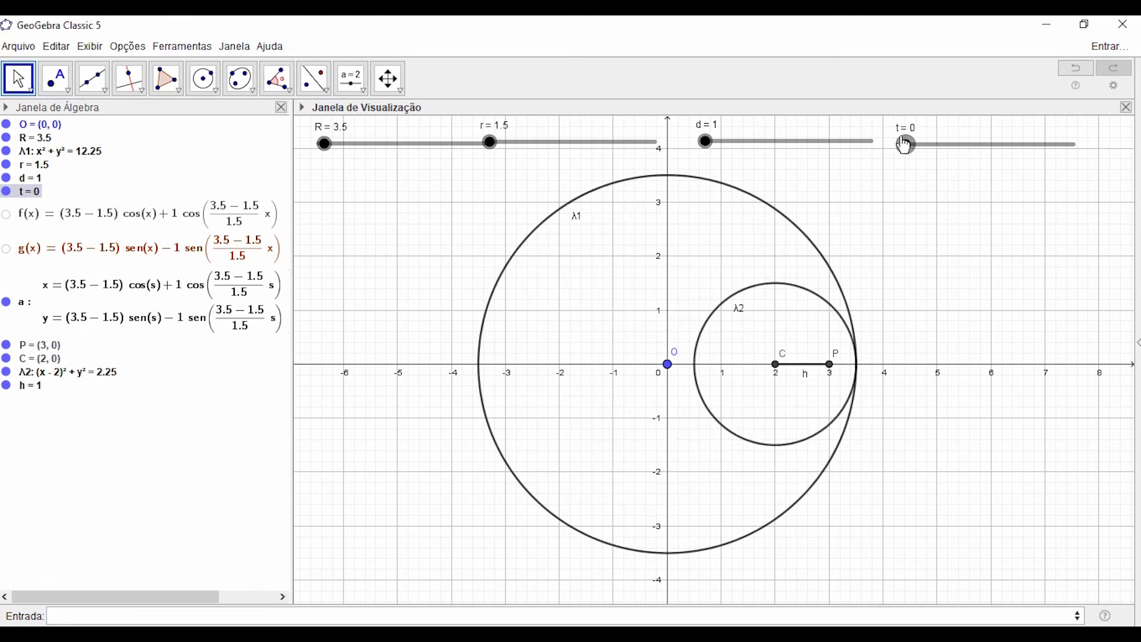
pyautogui.doubleClick(906, 146)
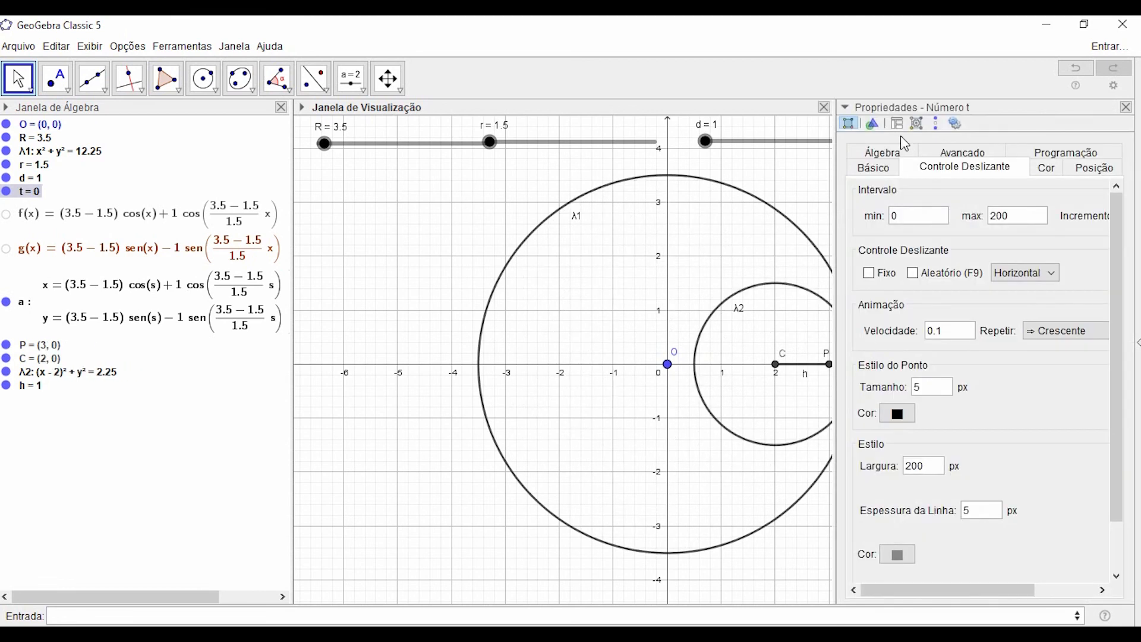
pyautogui.click(1125, 107)
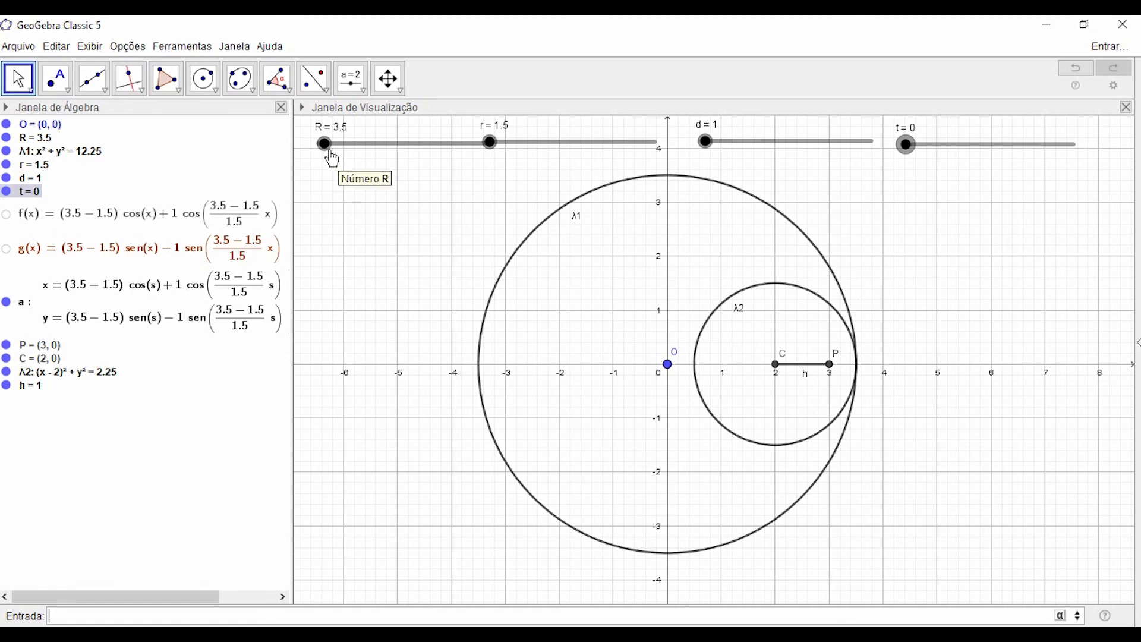
# Set slider R to 10 and fit the whole enlarged circle λ1 in the graphics view
pyautogui.moveTo(331, 152); pyautogui.dragTo(337, 152)
pyautogui.moveTo(337, 153); pyautogui.dragTo(339, 153)
pyautogui.scroll(-9, 545, 303)
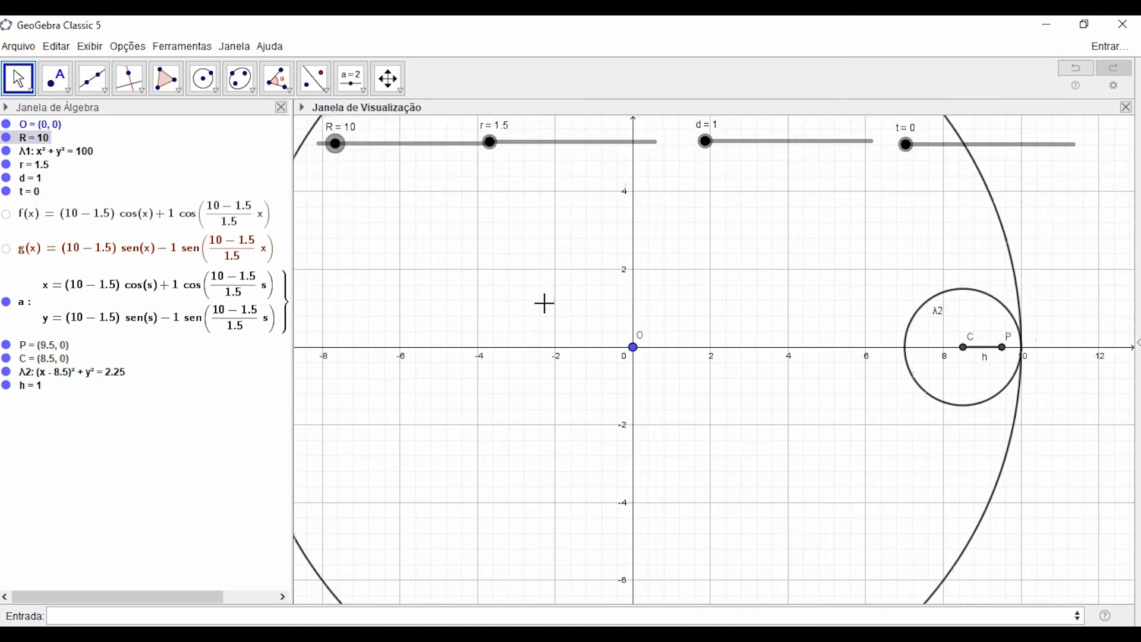
pyautogui.scroll(-6, 544, 303)
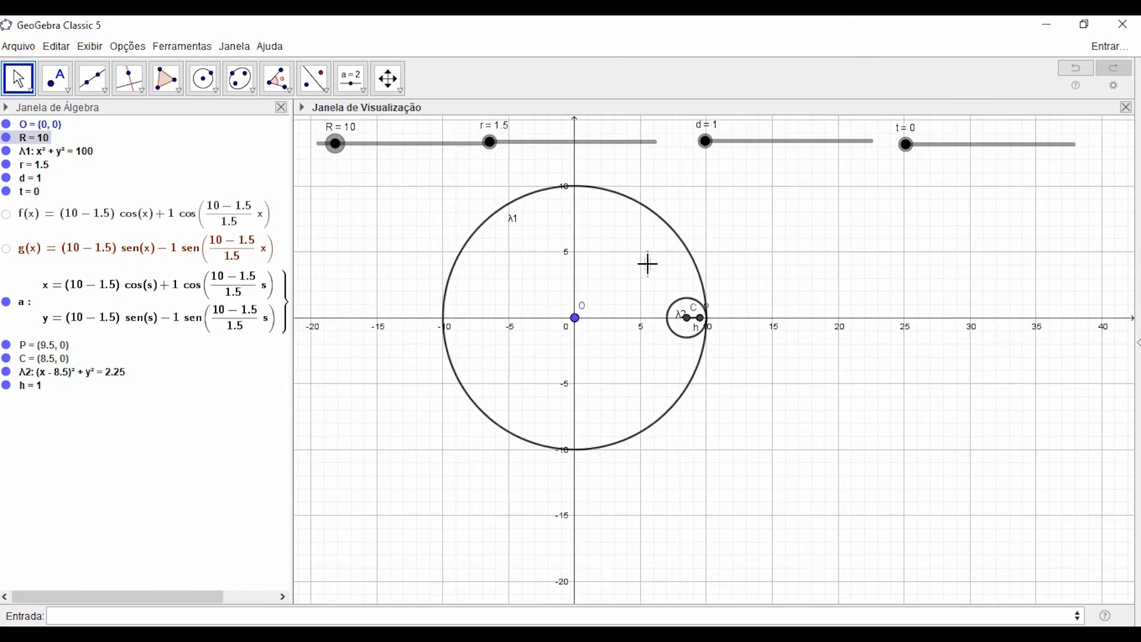
pyautogui.moveTo(695, 218); pyautogui.dragTo(707, 244)
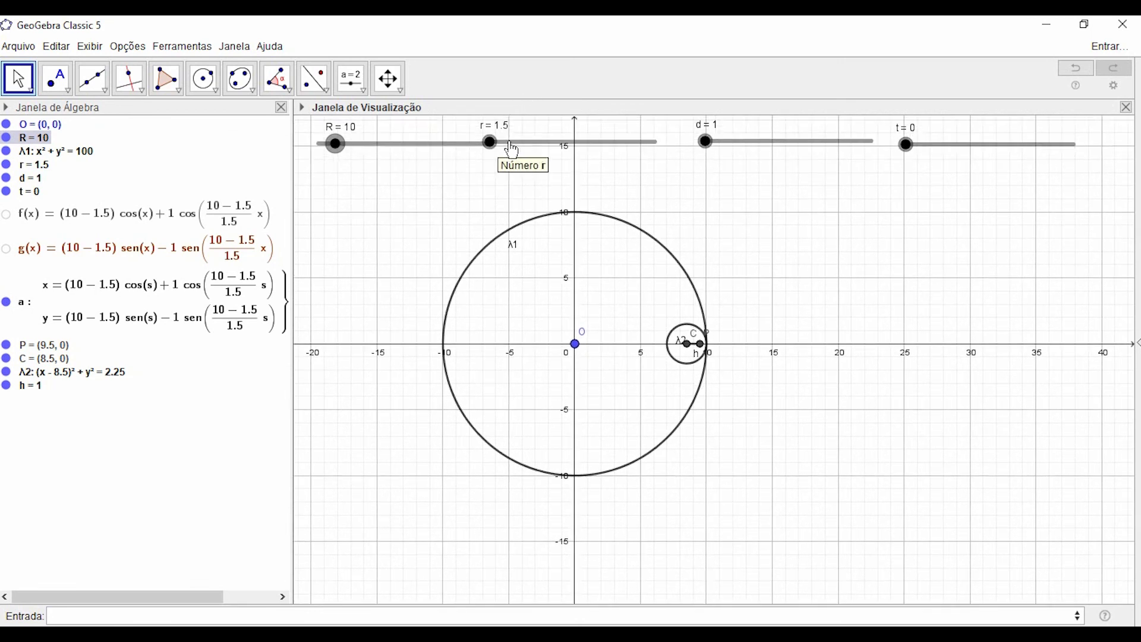
# Set slider r to 4, slider d to 3 and slider t to 37 to trace the star-shaped curve
pyautogui.moveTo(514, 145); pyautogui.dragTo(529, 153)
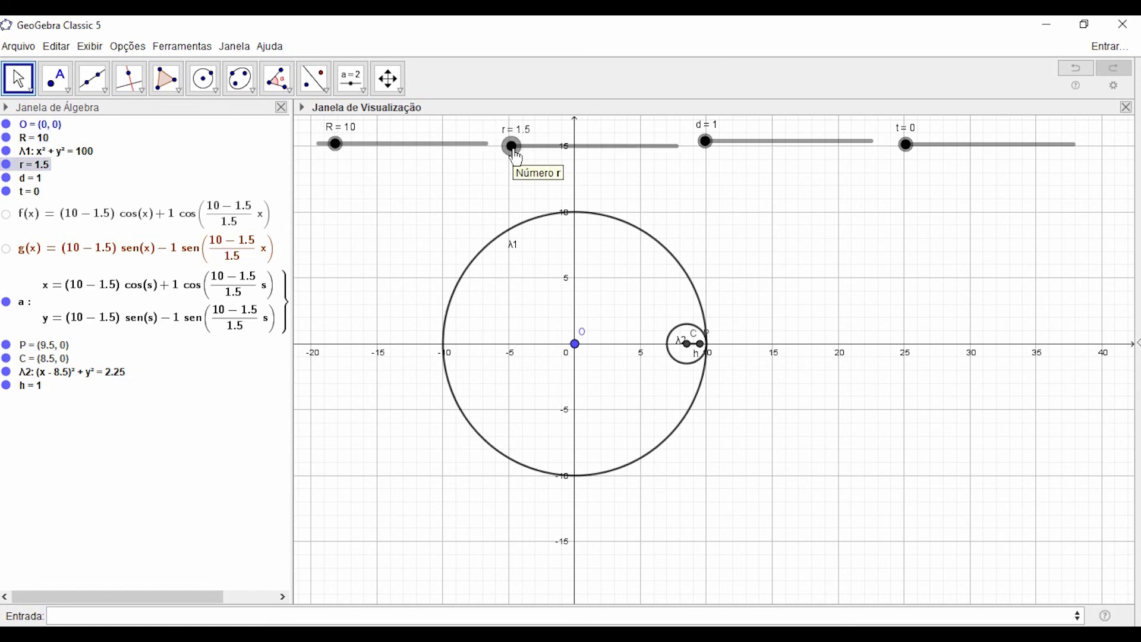
pyautogui.moveTo(516, 155); pyautogui.dragTo(519, 159)
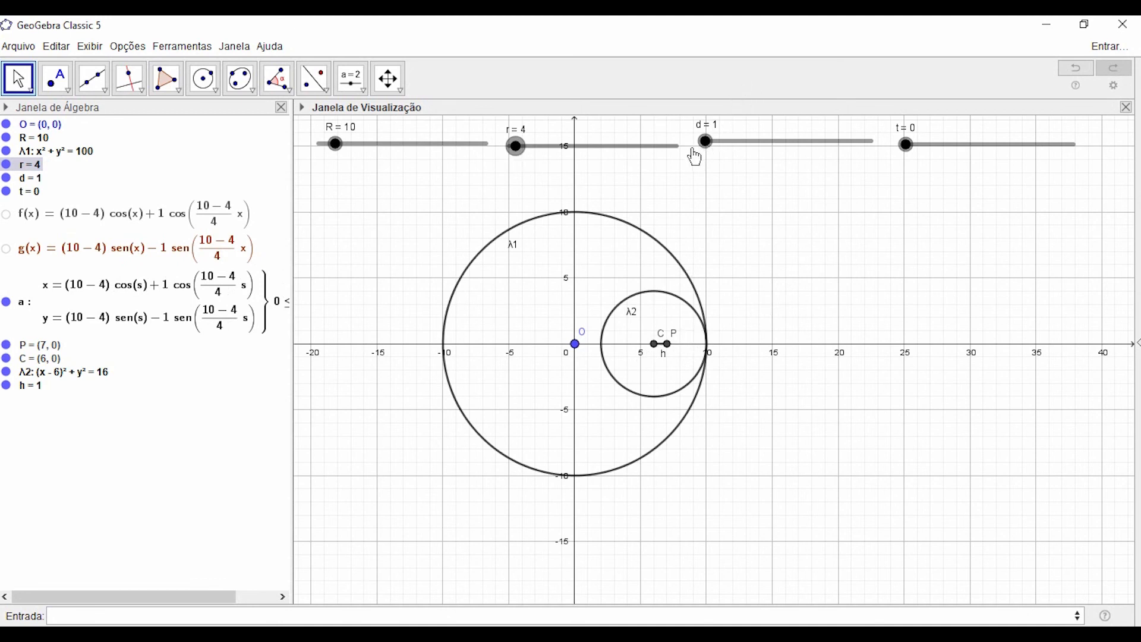
pyautogui.moveTo(707, 149); pyautogui.dragTo(712, 147)
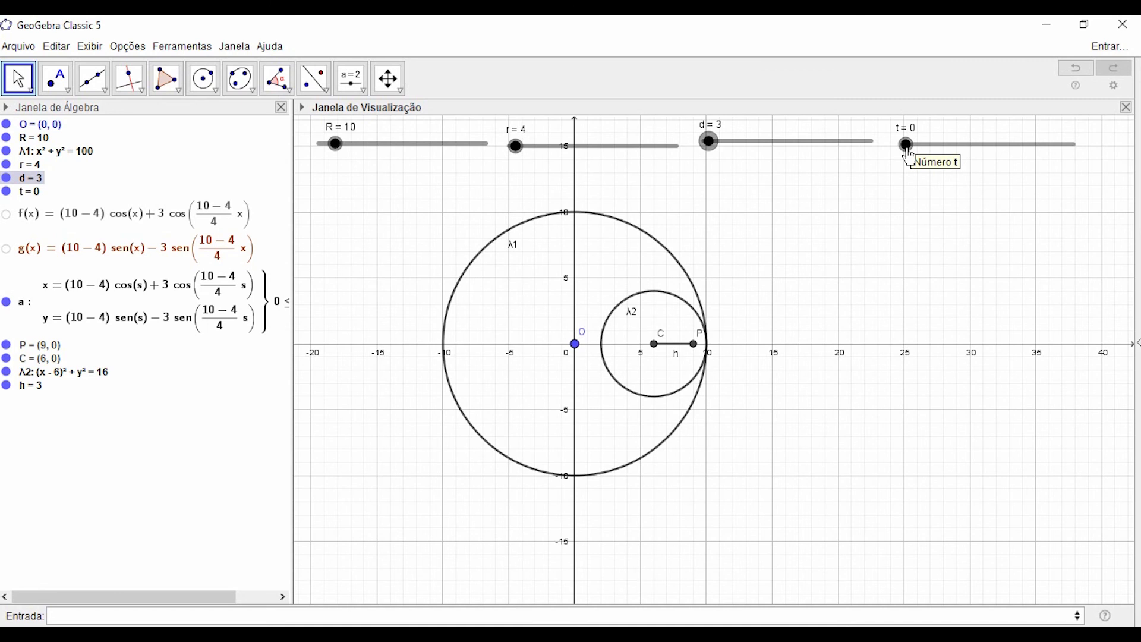
pyautogui.moveTo(908, 144); pyautogui.dragTo(940, 159)
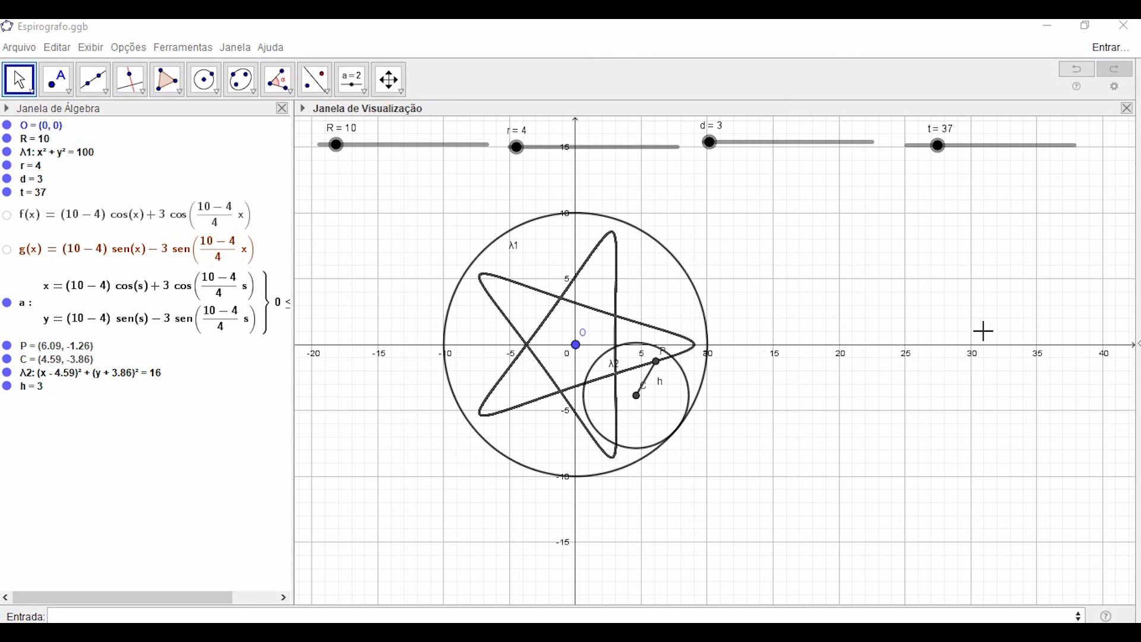
# Save the construction as Epirografo in the Aula Geogebra folder as a GeoGebra .ggb file
pyautogui.click(30, 52)
pyautogui.click(27, 48)
pyautogui.click(18, 48)
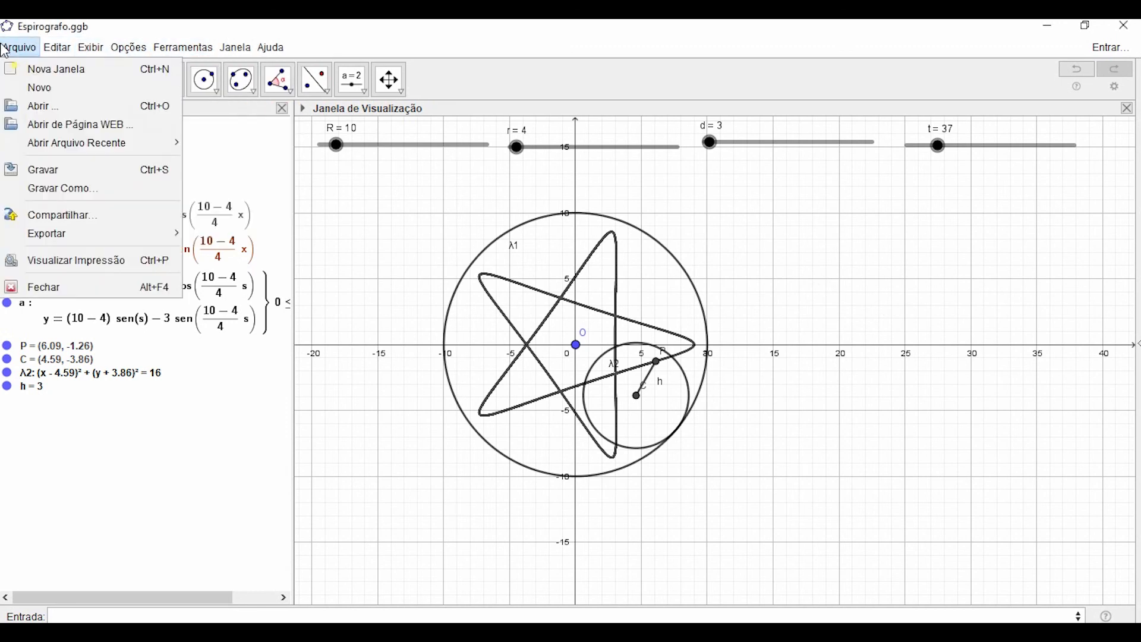
pyautogui.click(71, 172)
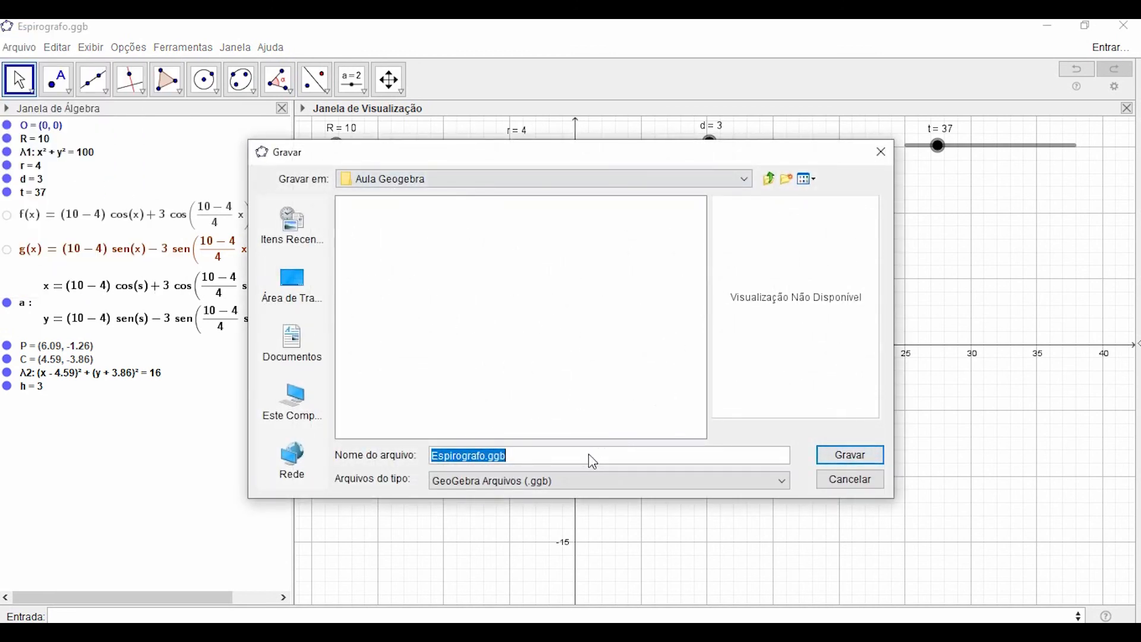
pyautogui.write('E')
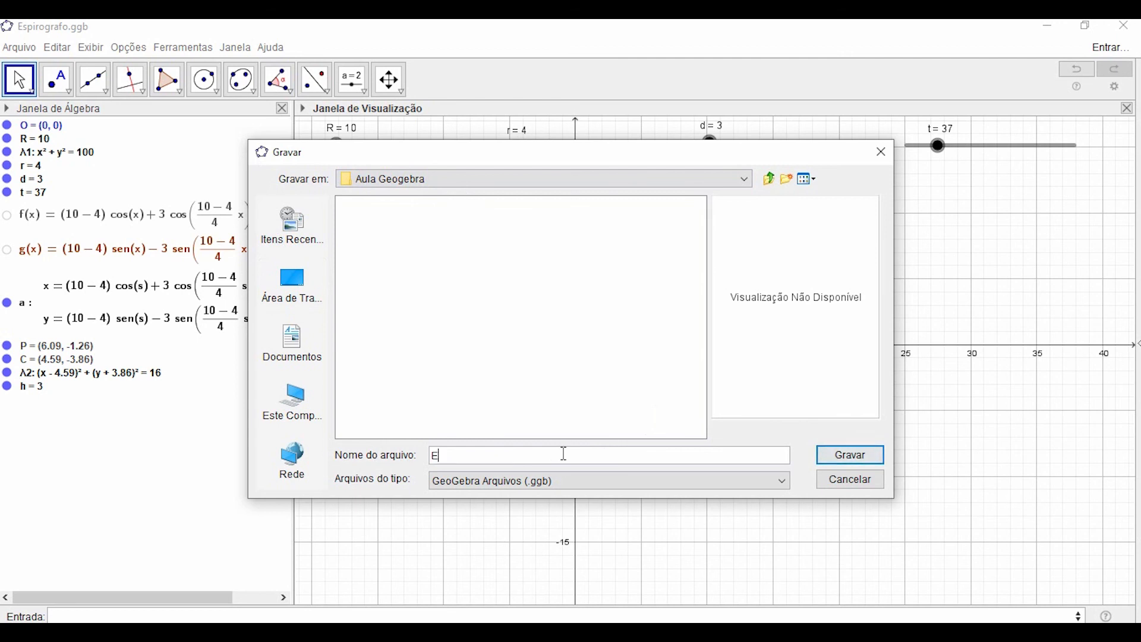
pyautogui.write('pirografo')
pyautogui.click(856, 468)
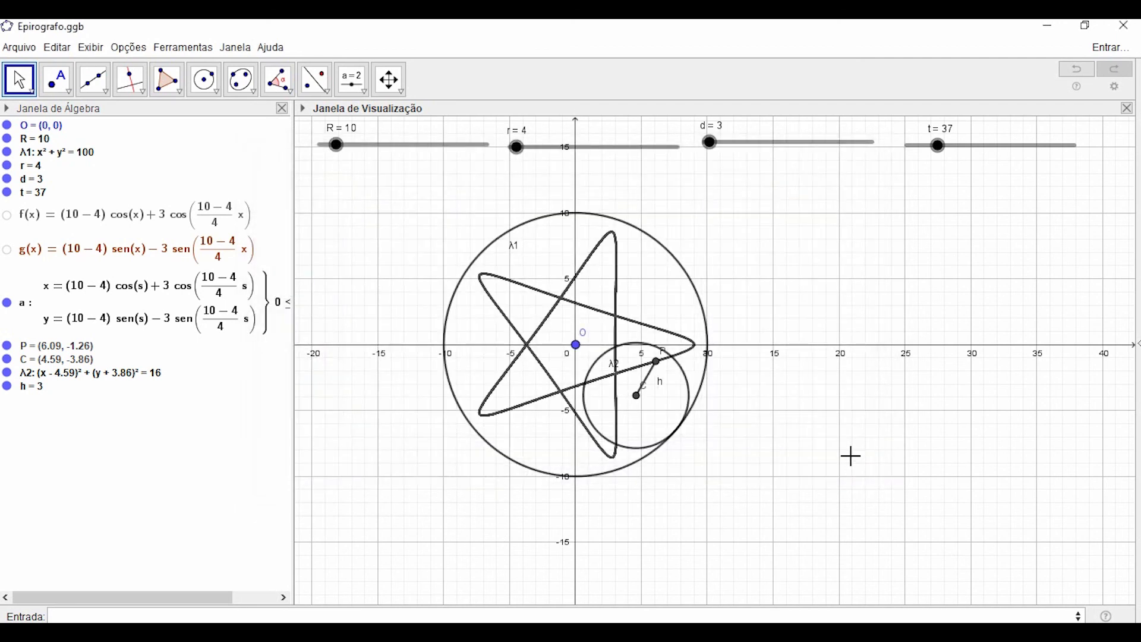